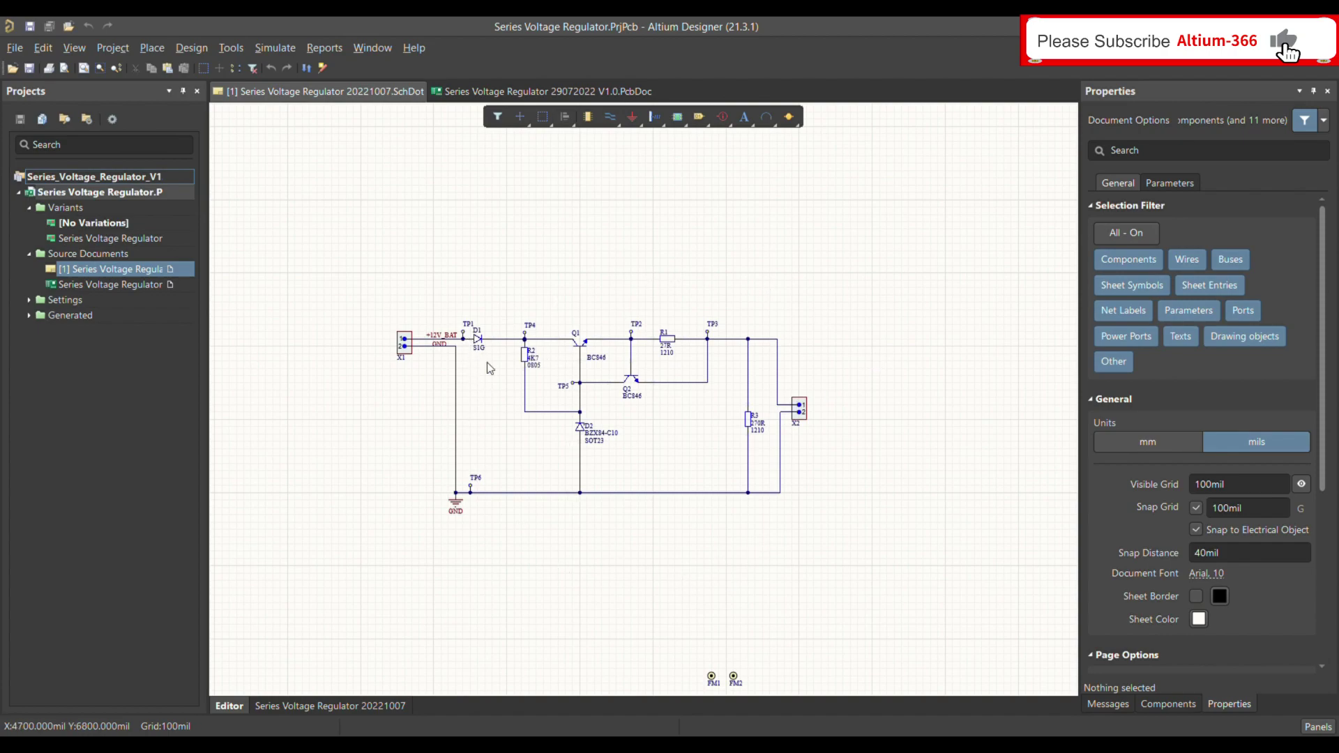
# Step: Look over the series voltage regulator schematic and its PCB layout, viewing the board in both 3D and 2D
pyautogui.keyDown('ctrl'); pyautogui.scroll(2, 542, 367); pyautogui.keyUp('ctrl')
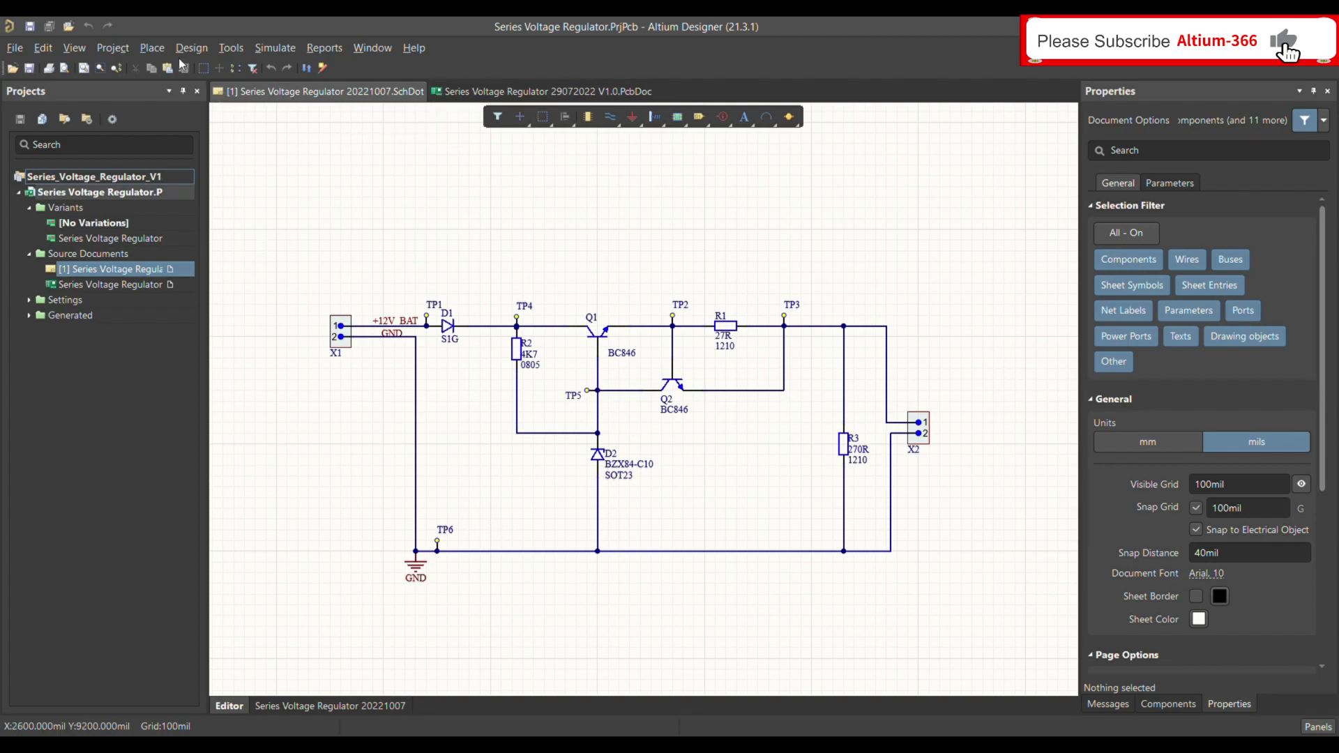
pyautogui.click(474, 96)
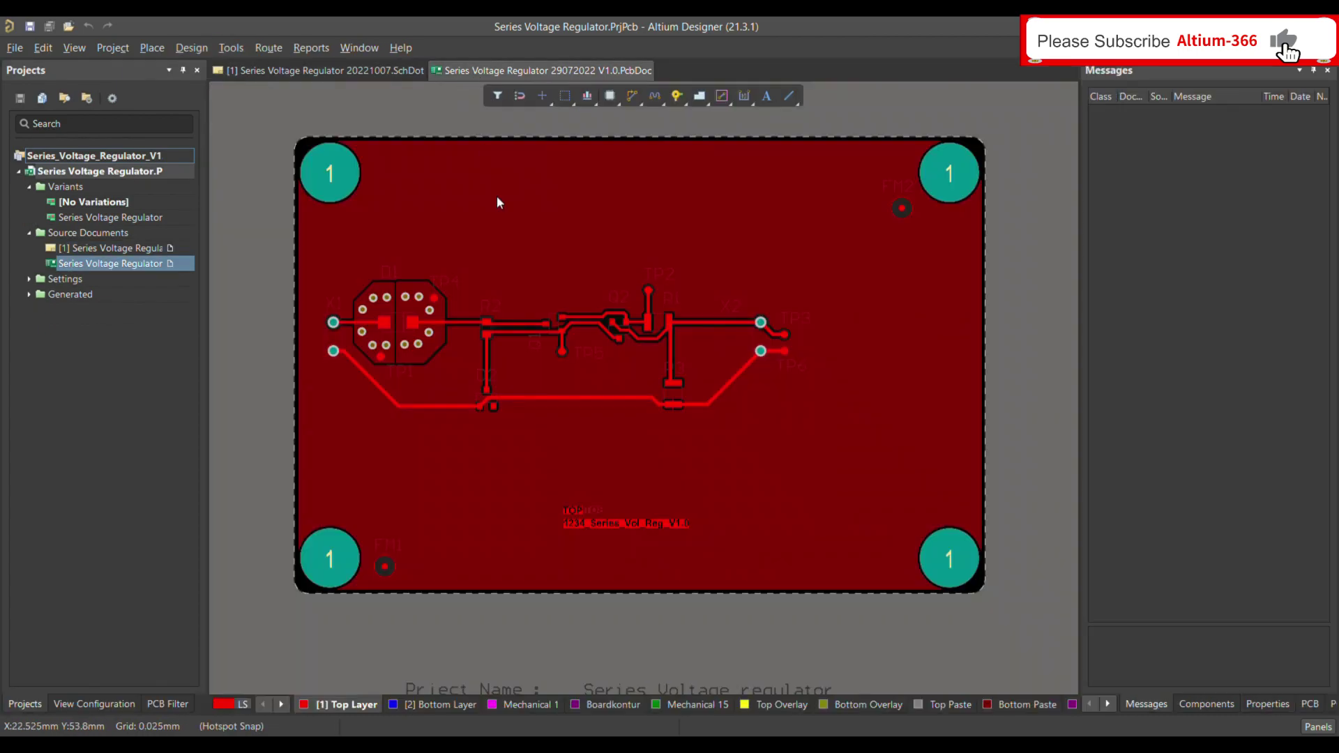
pyautogui.press('3')
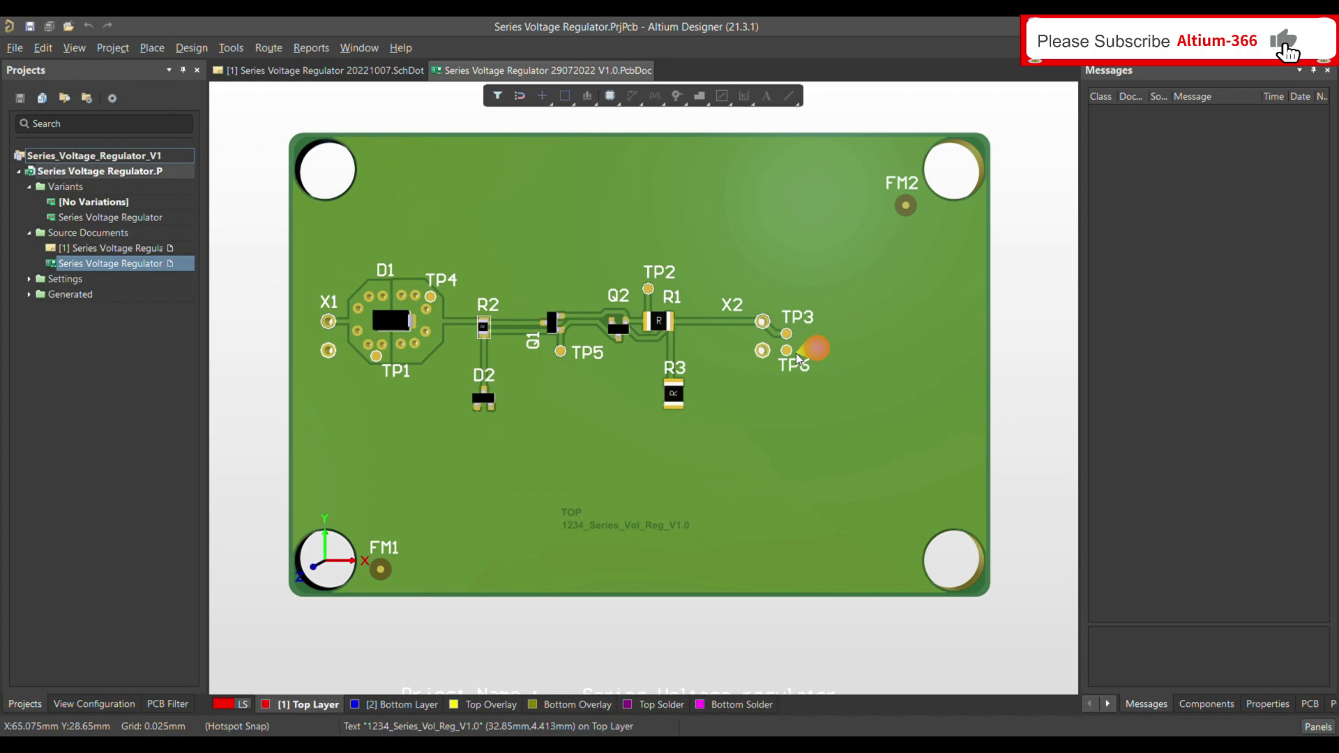
pyautogui.click(226, 48)
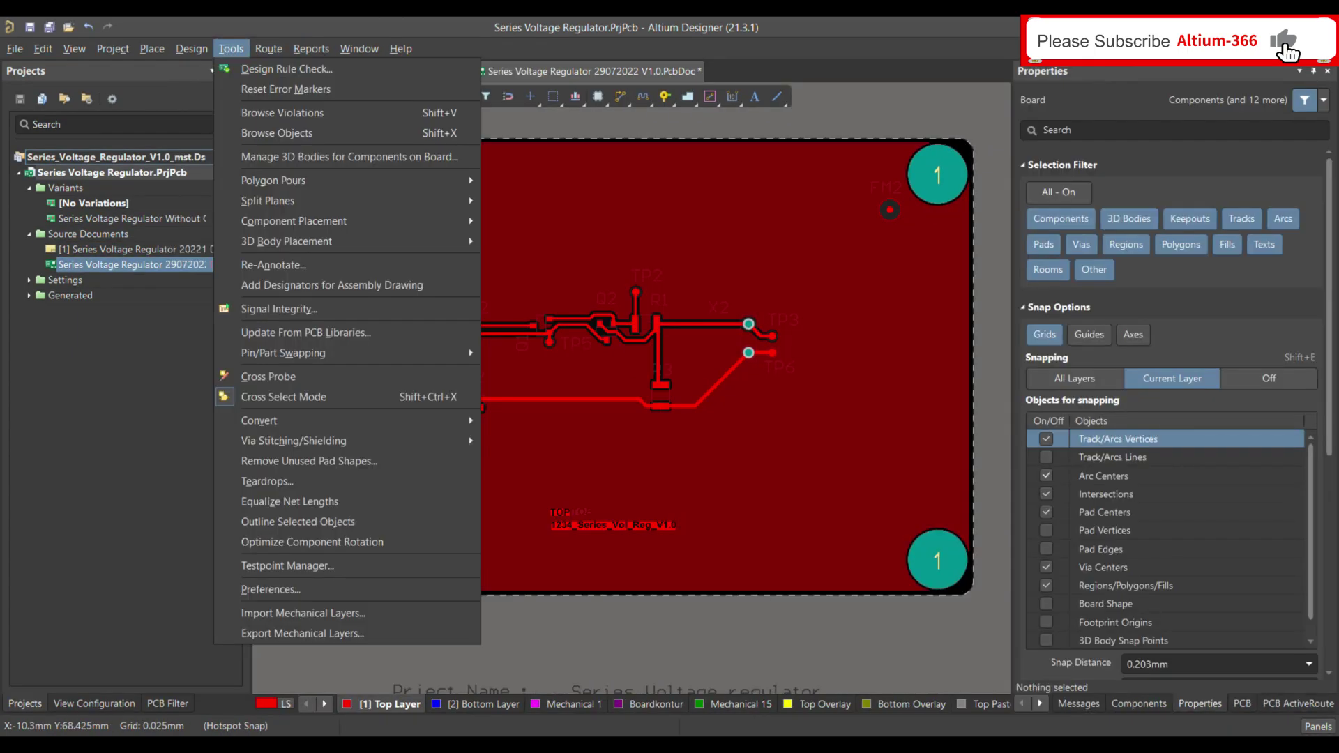
pyautogui.press('d')
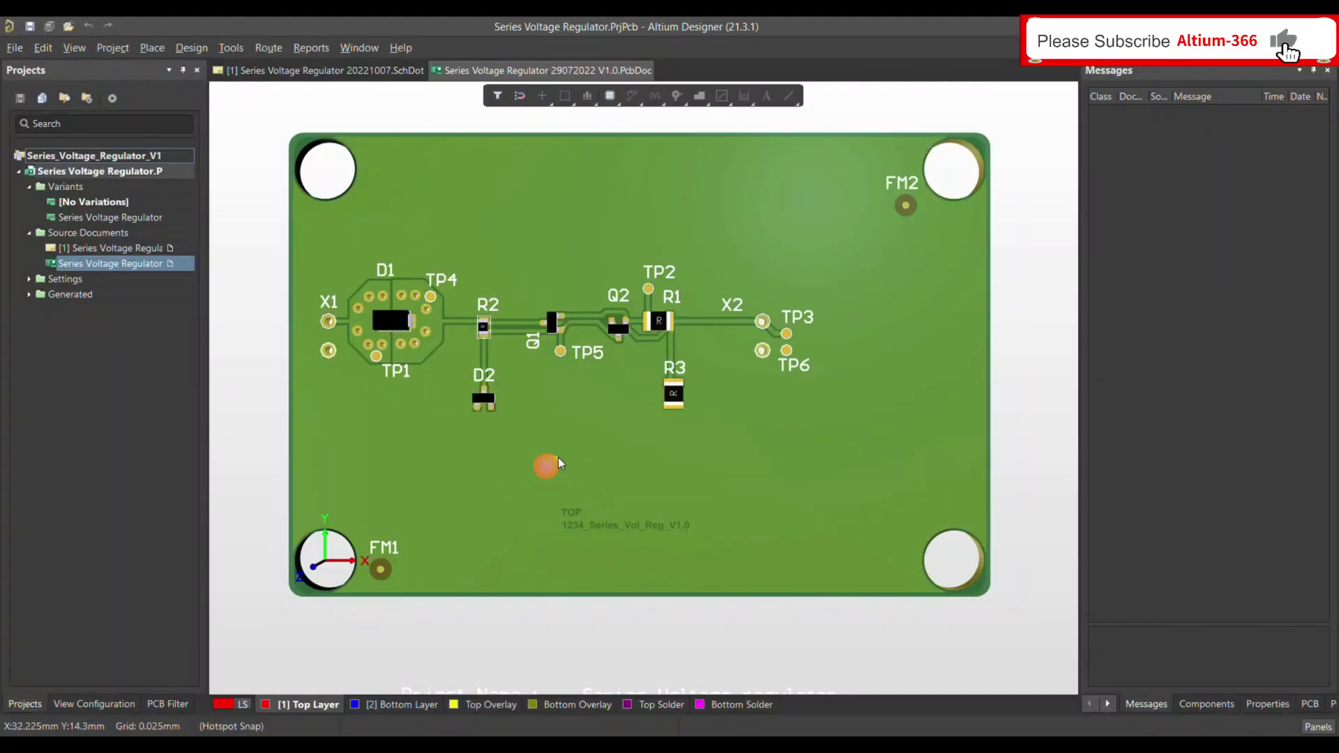
pyautogui.press('2')
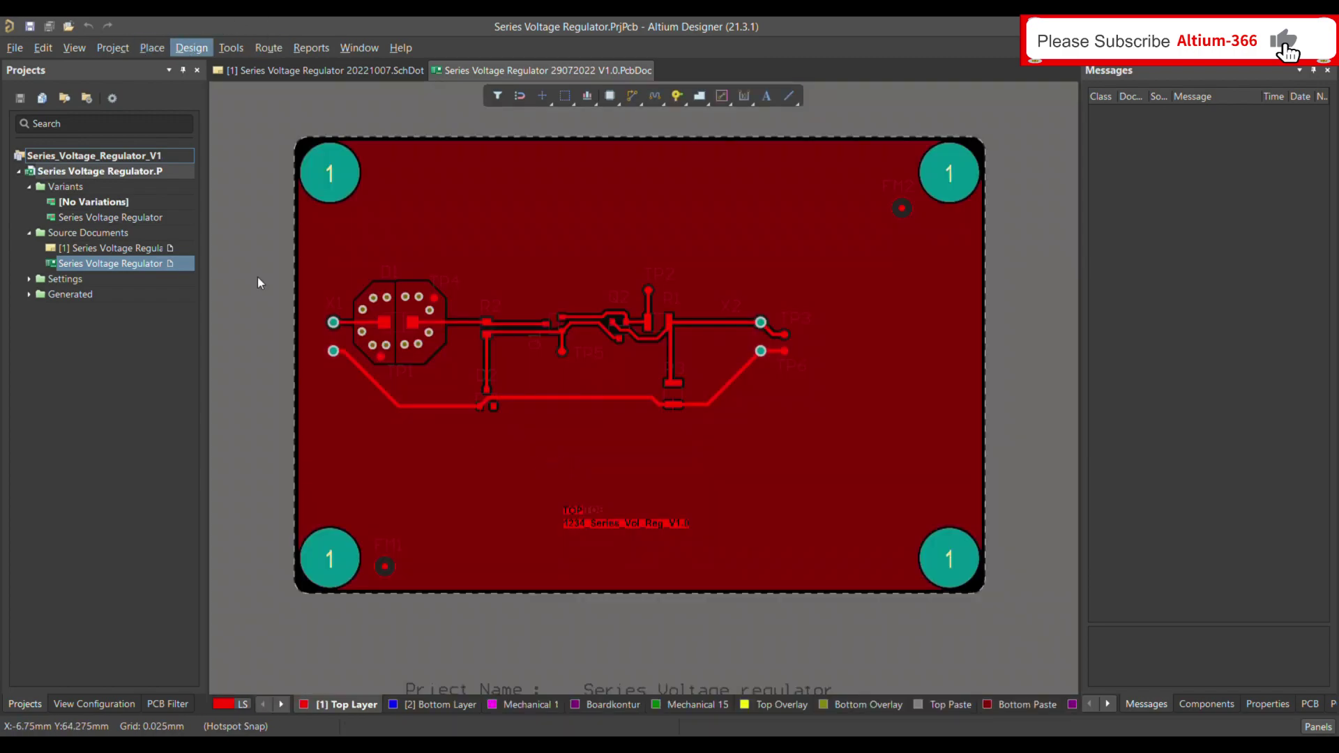
# Step: Review the PCB's component classes, checking which components belong to the TP and THT classes
pyautogui.hotkey('alt', 'd')
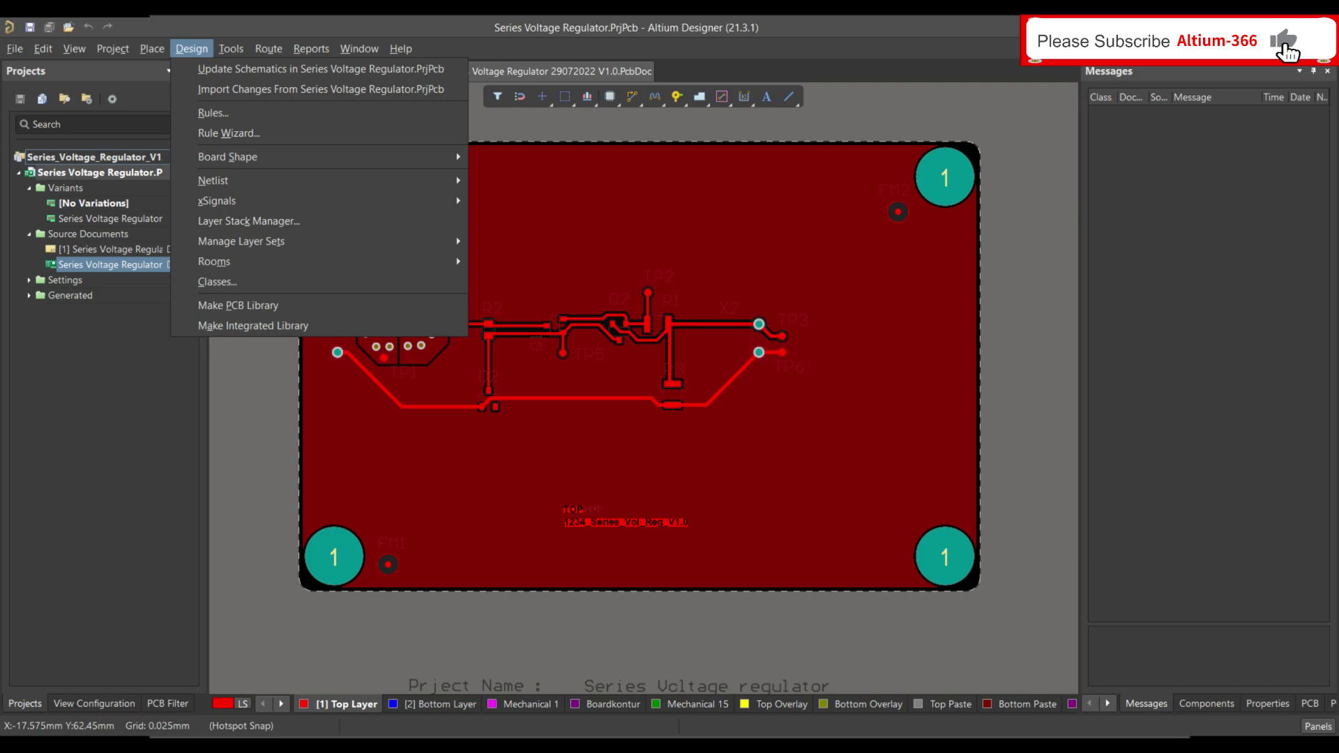
pyautogui.click(217, 281)
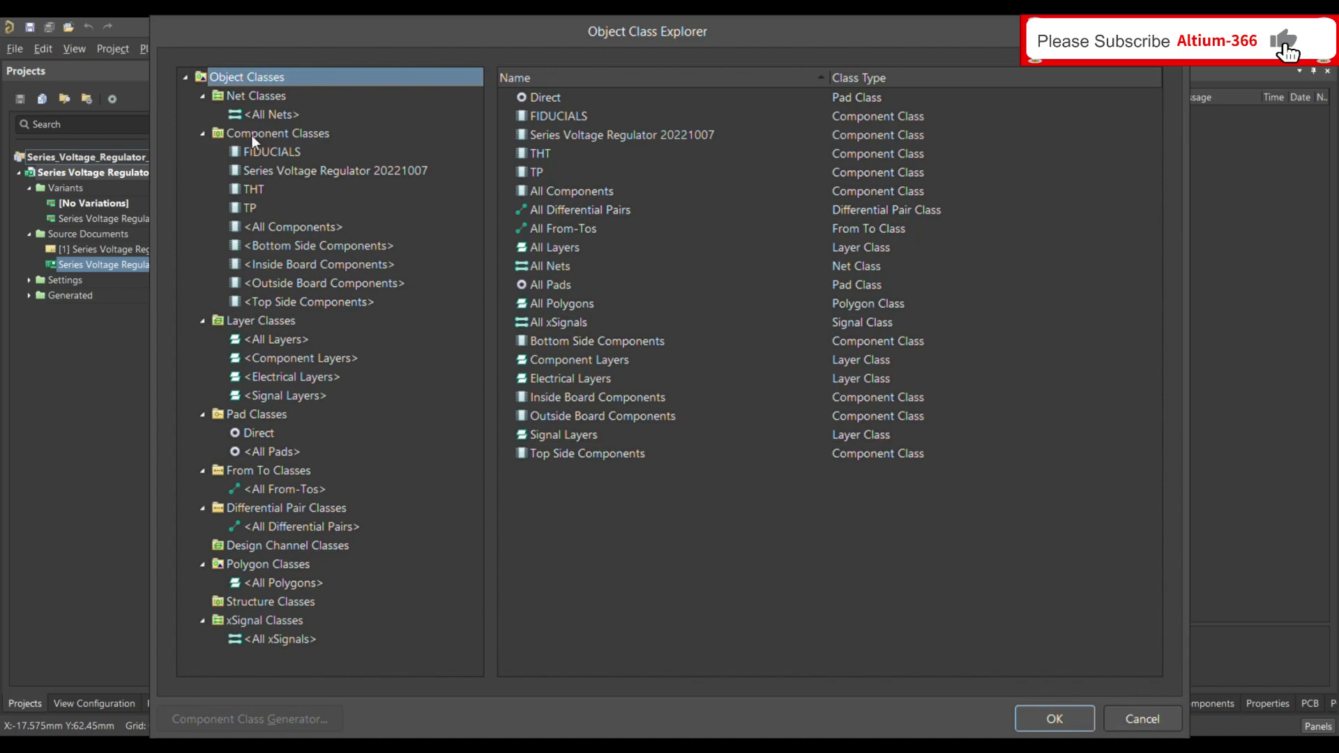
pyautogui.click(249, 137)
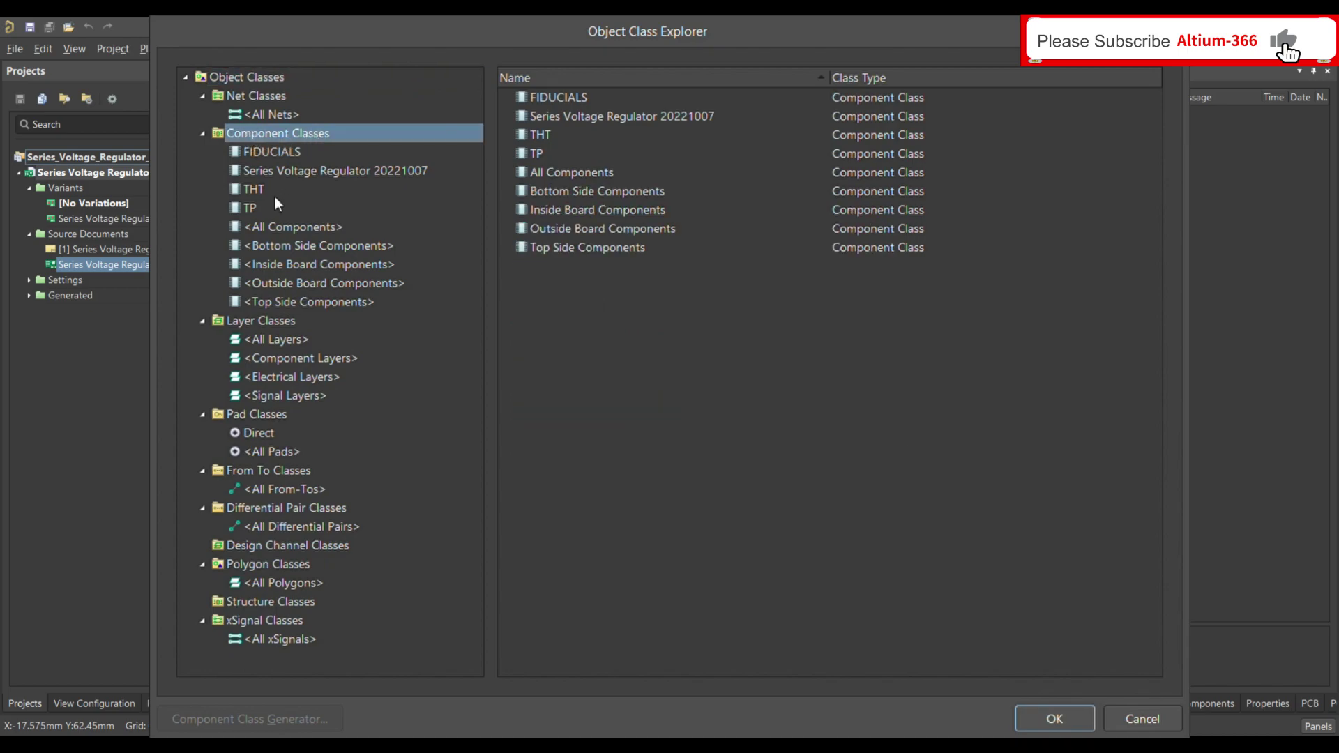
pyautogui.rightClick(251, 133)
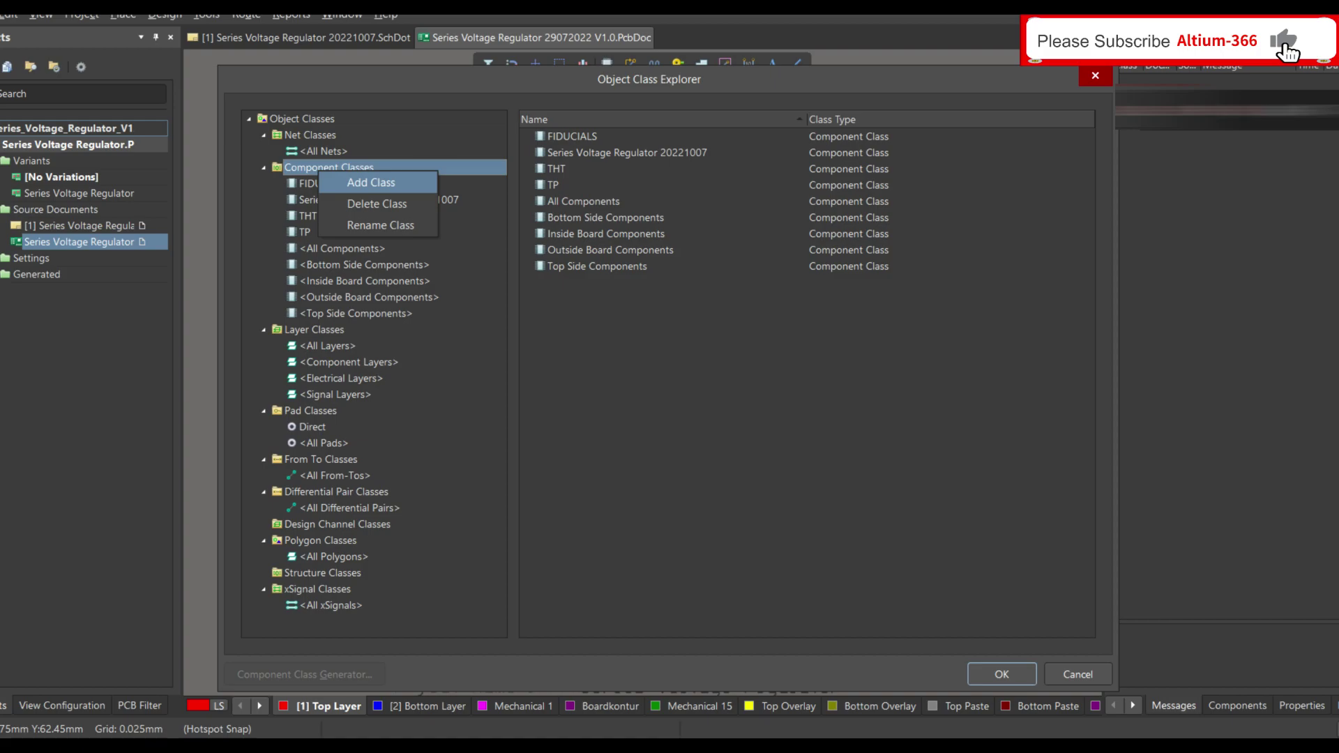
pyautogui.click(304, 230)
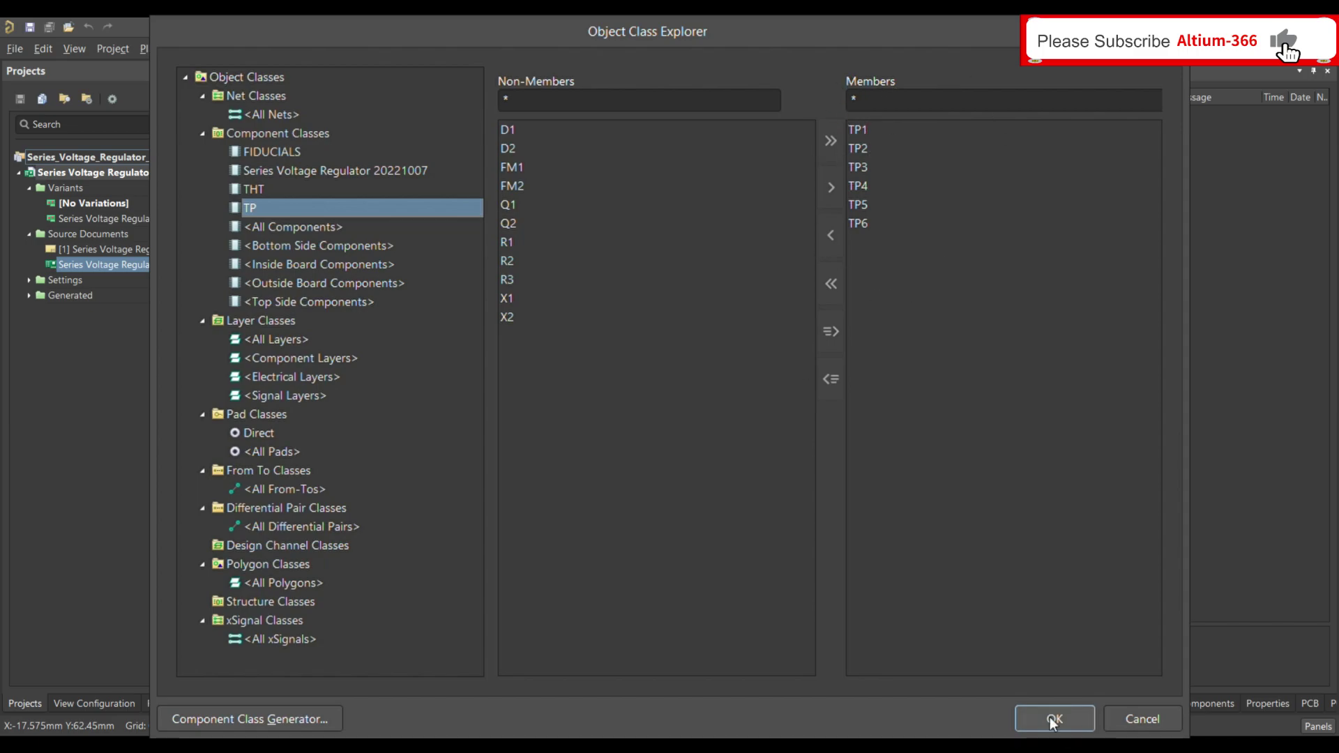
pyautogui.click(258, 190)
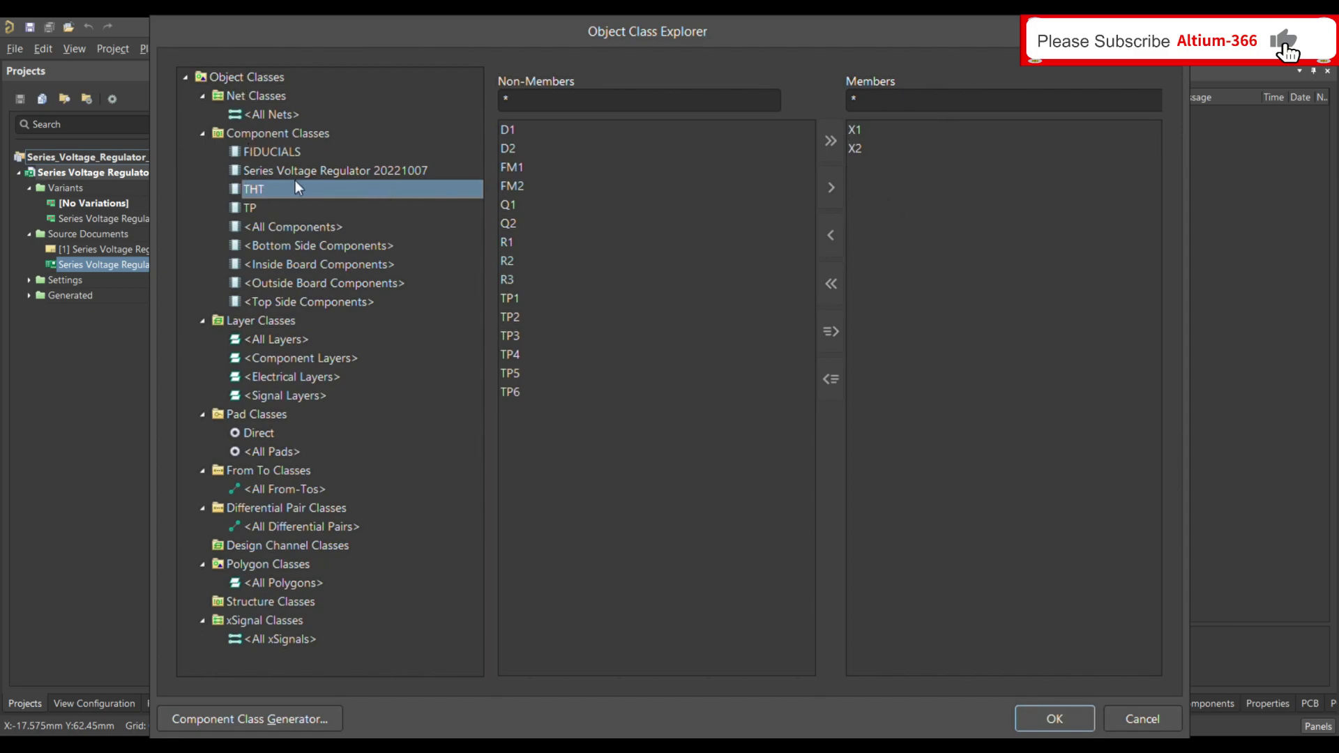
pyautogui.click(307, 132)
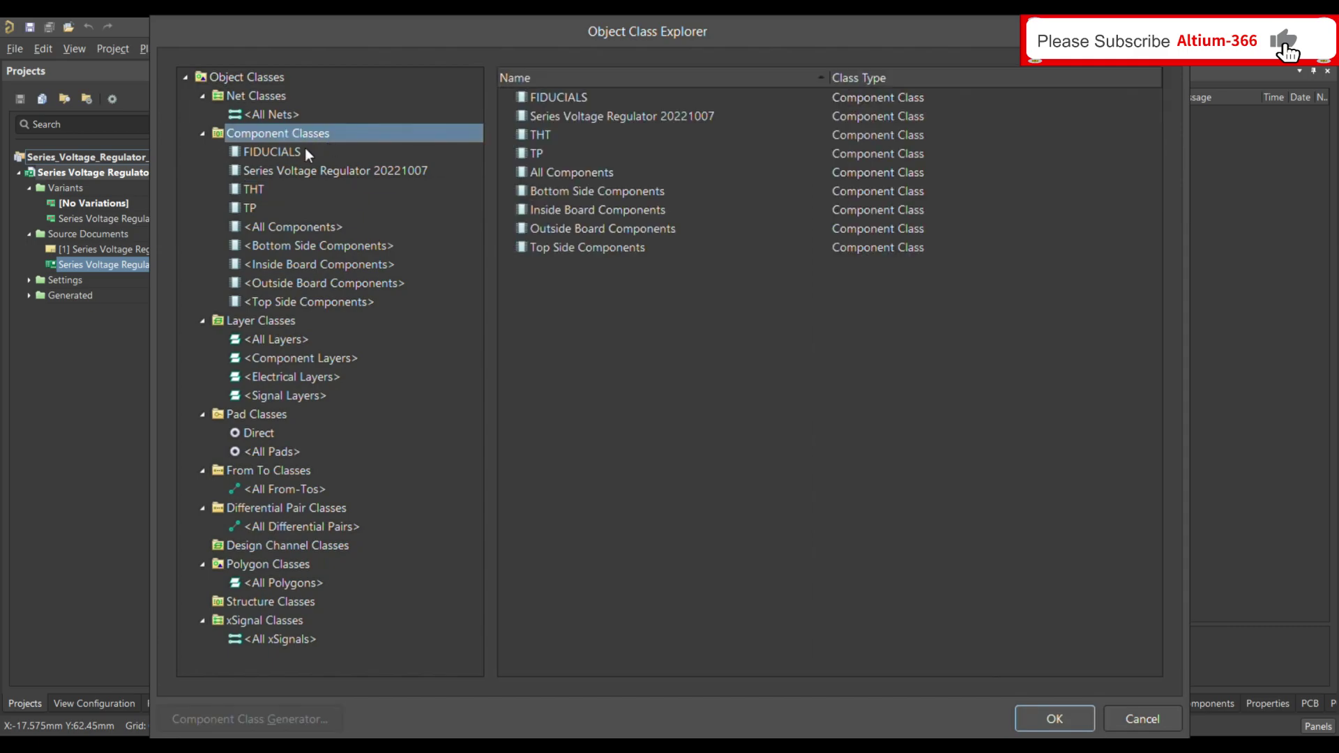
pyautogui.click(253, 189)
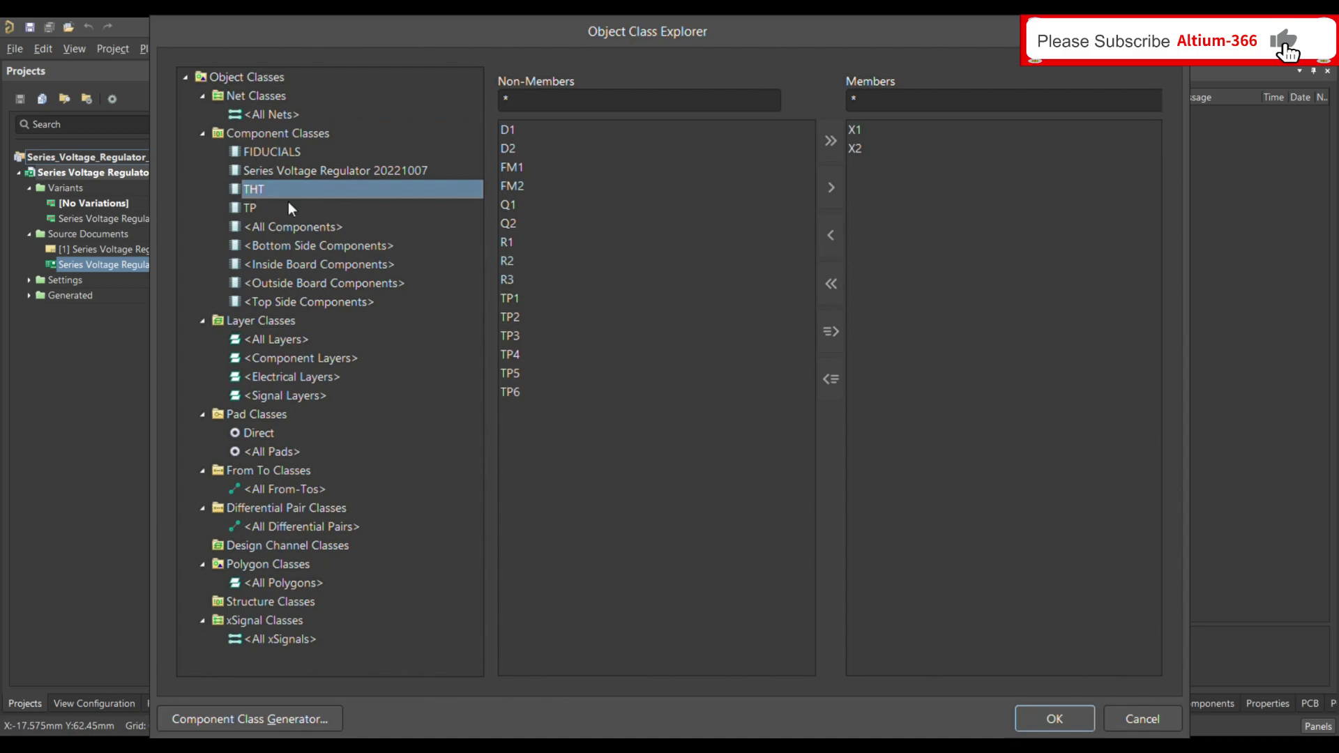
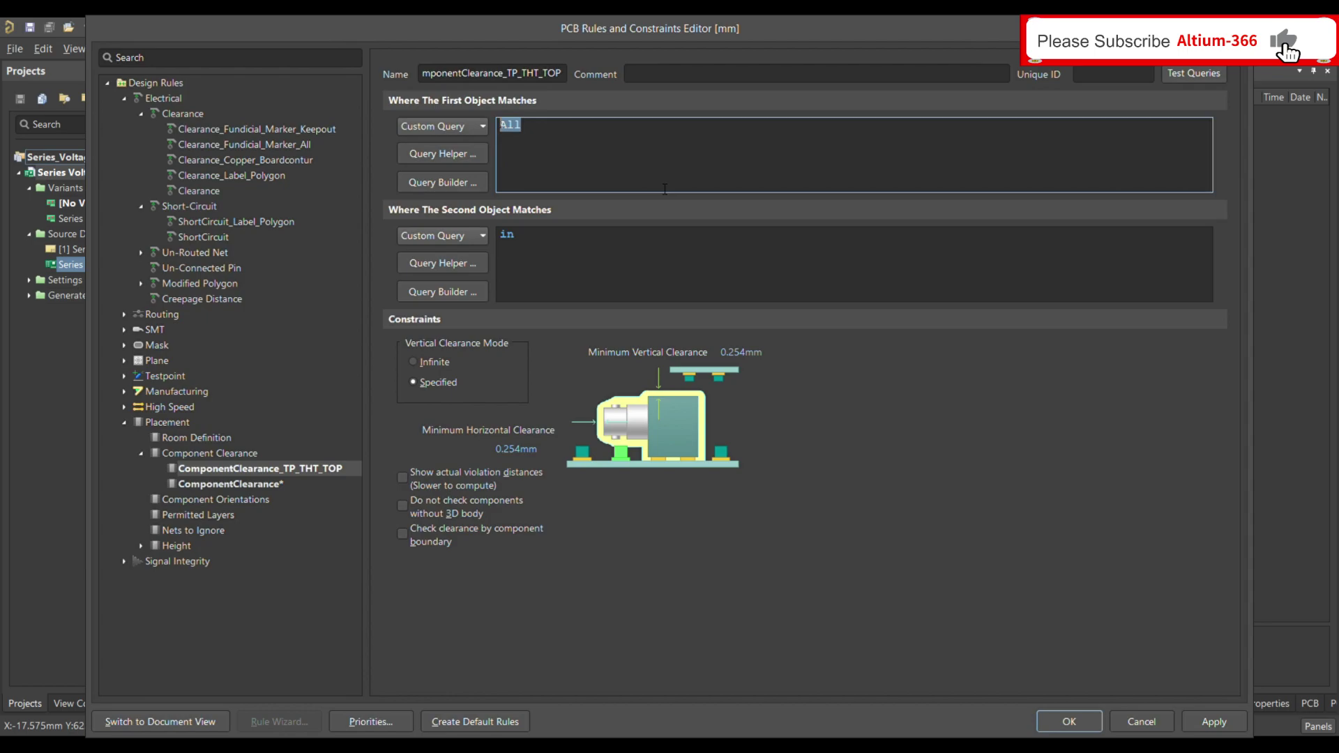
# Step: Set the first object query of the ComponentClearance_TP_THT_TOP rule to InComponentClass('TP')and OnTop
pyautogui.write('inc')
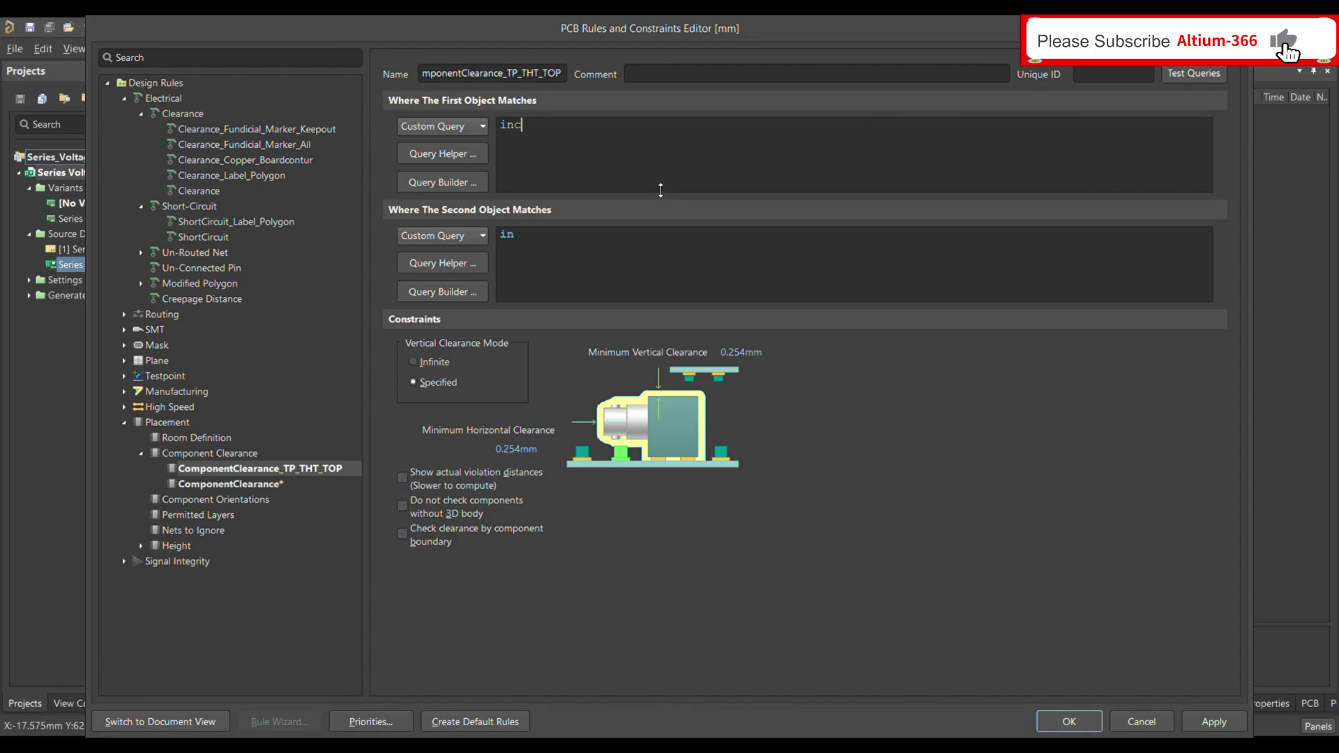
pyautogui.write('om')
pyautogui.hotkey('ctrl', 'space')
pyautogui.write("'TP')")
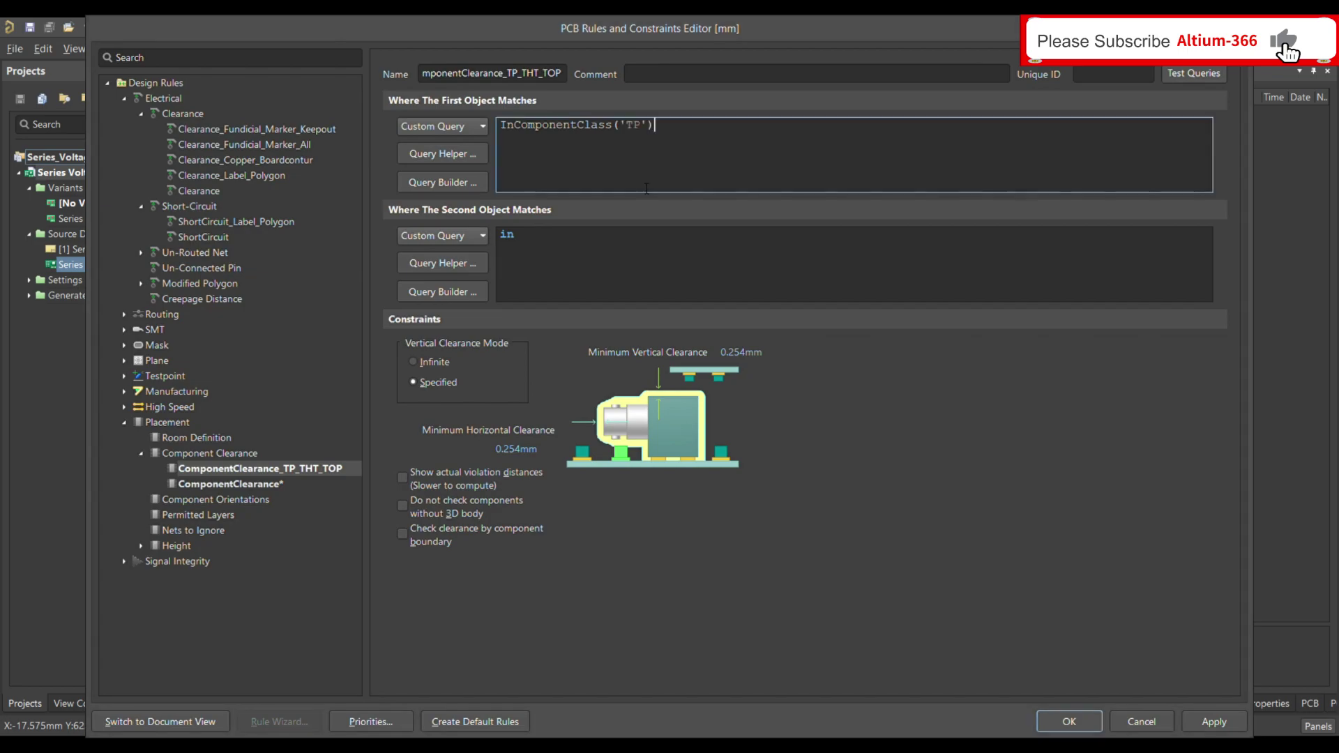
pyautogui.write('an')
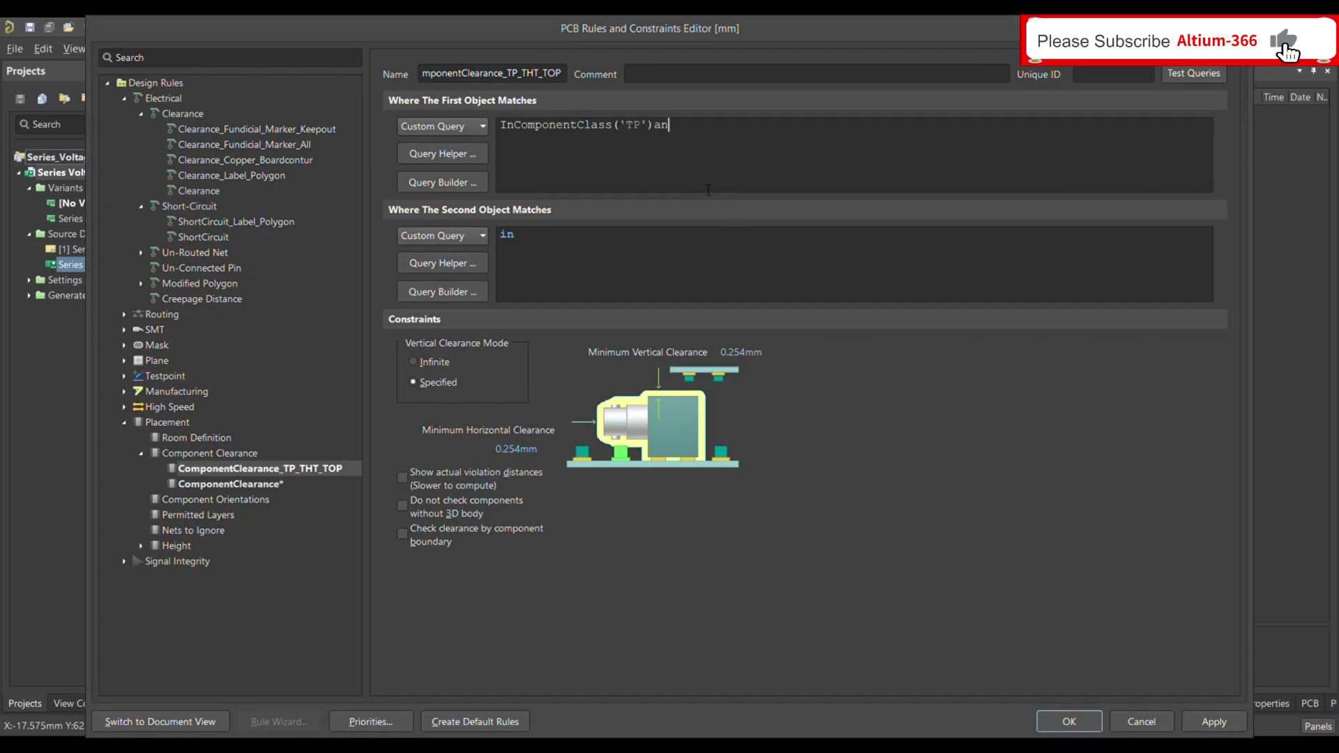
pyautogui.write('d')
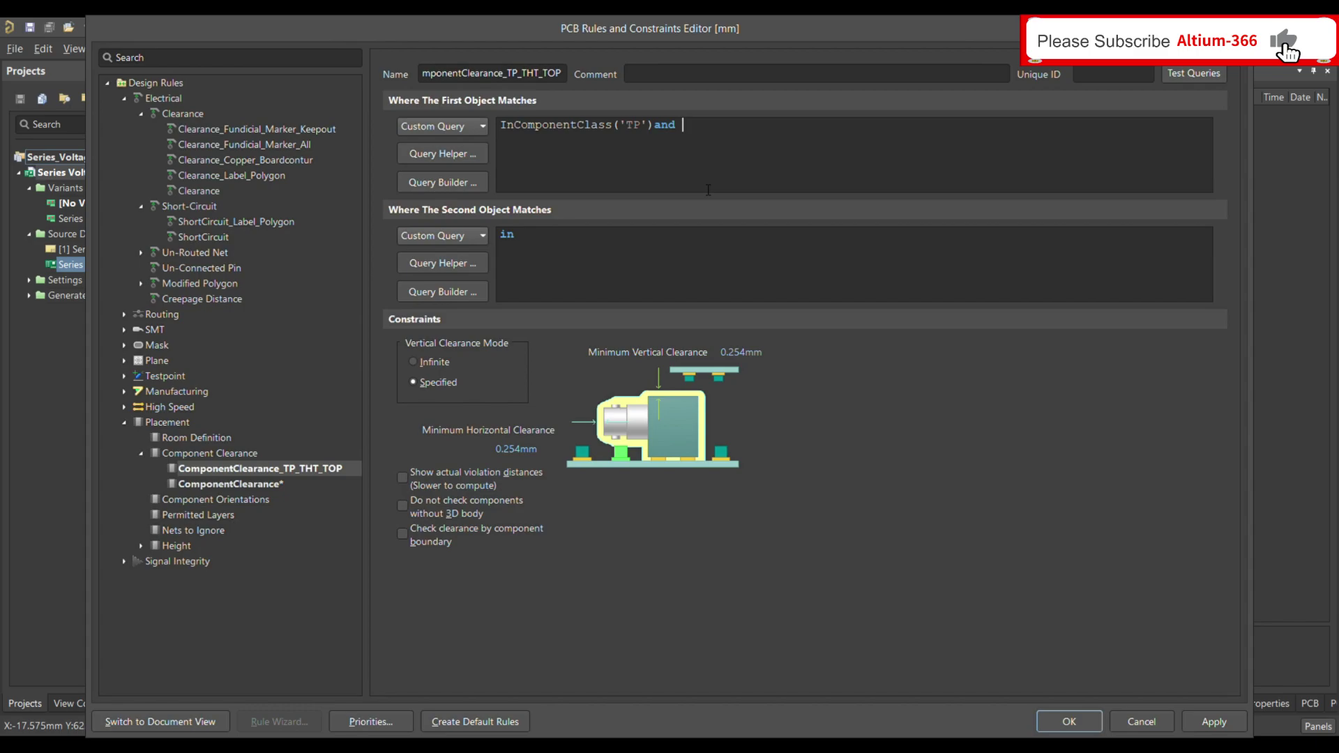
pyautogui.write('ontop')
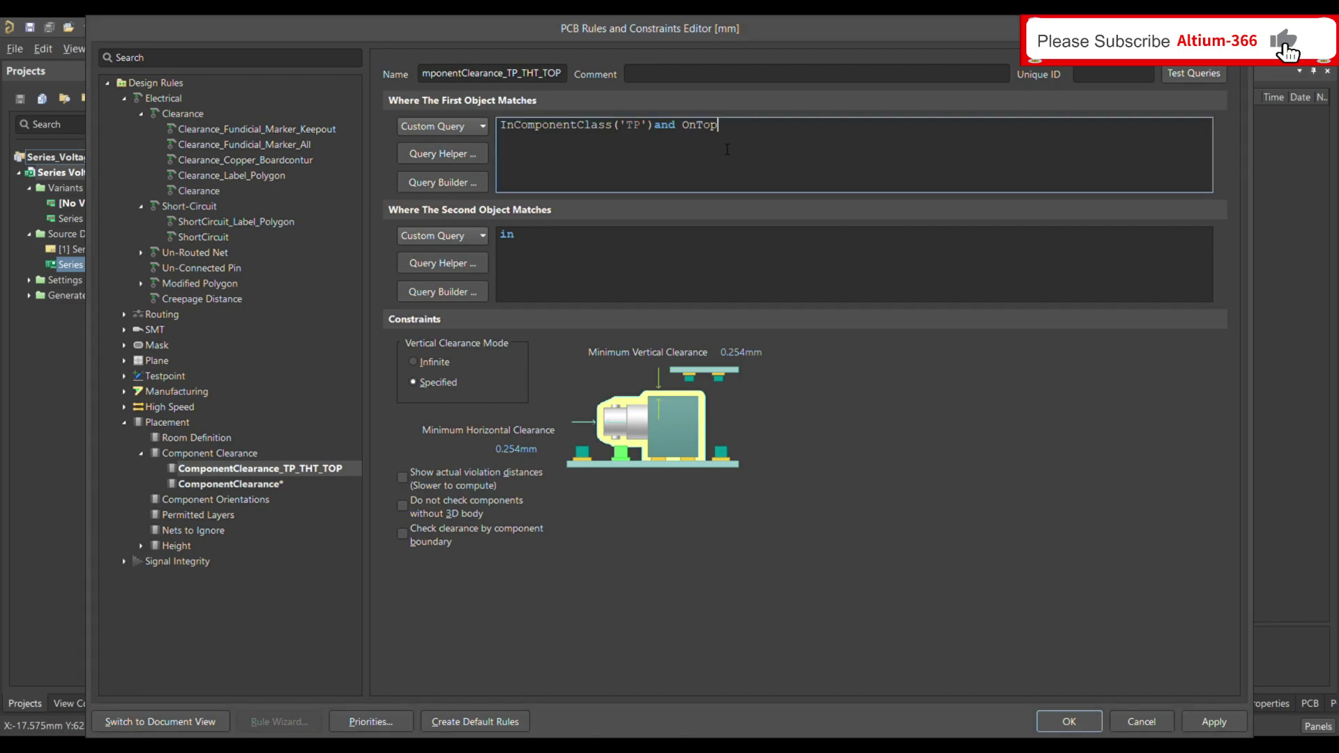
# Step: Set the second object query of the ComponentClearance_TP_THT_TOP rule to (InComponentClass('THT')) and OnTop
pyautogui.press('Tab')
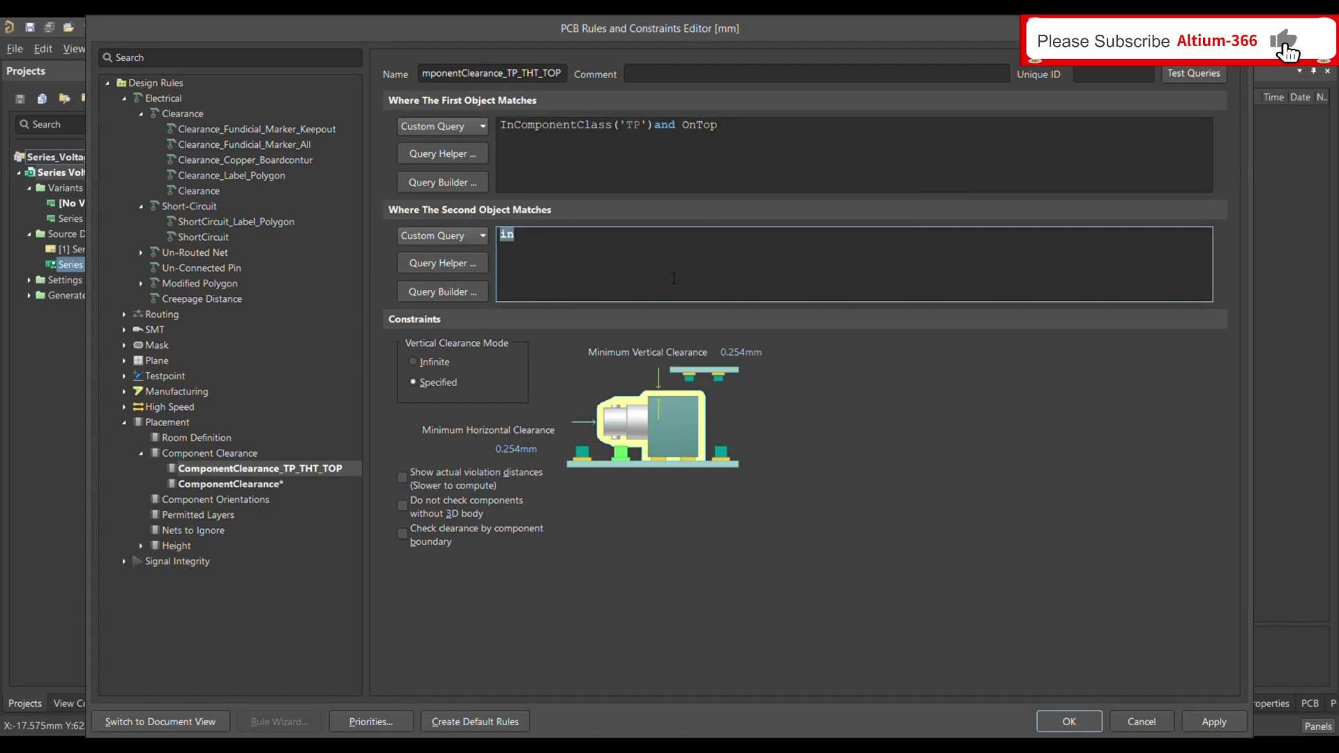
pyautogui.write('(incom')
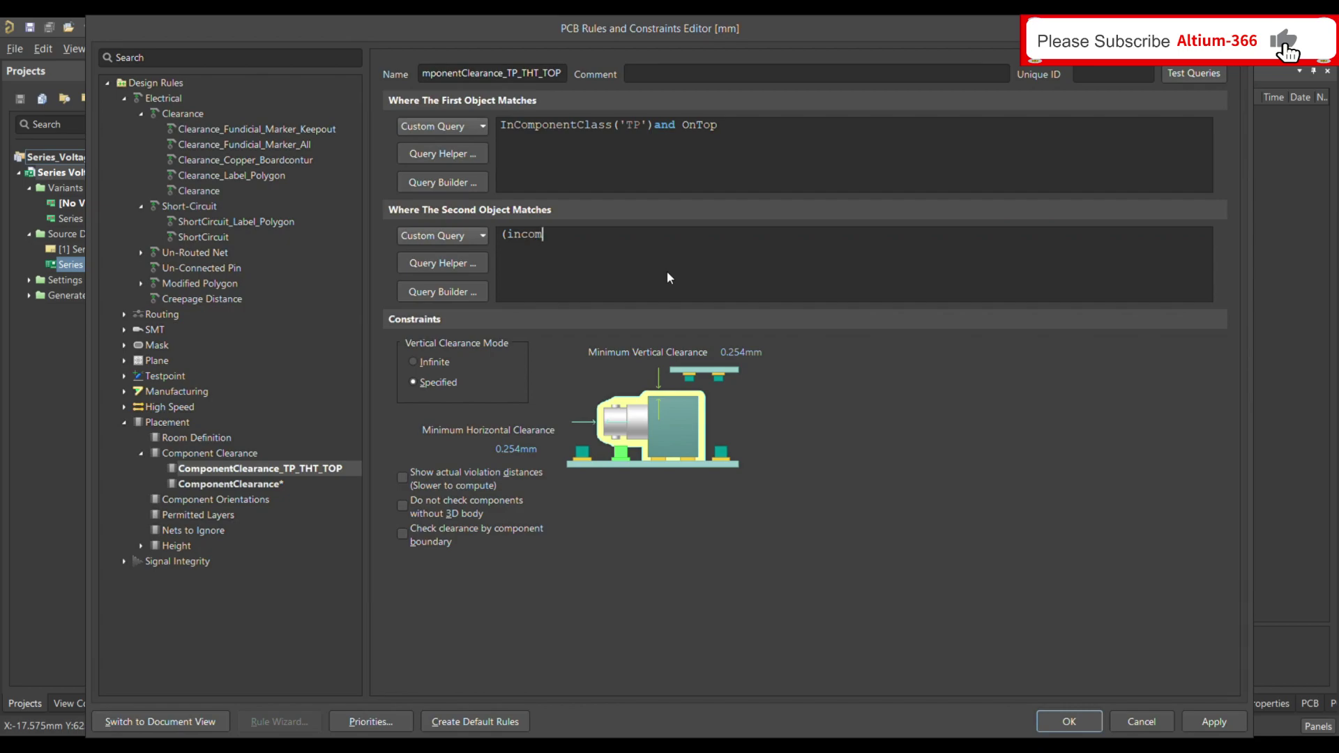
pyautogui.press('Return')
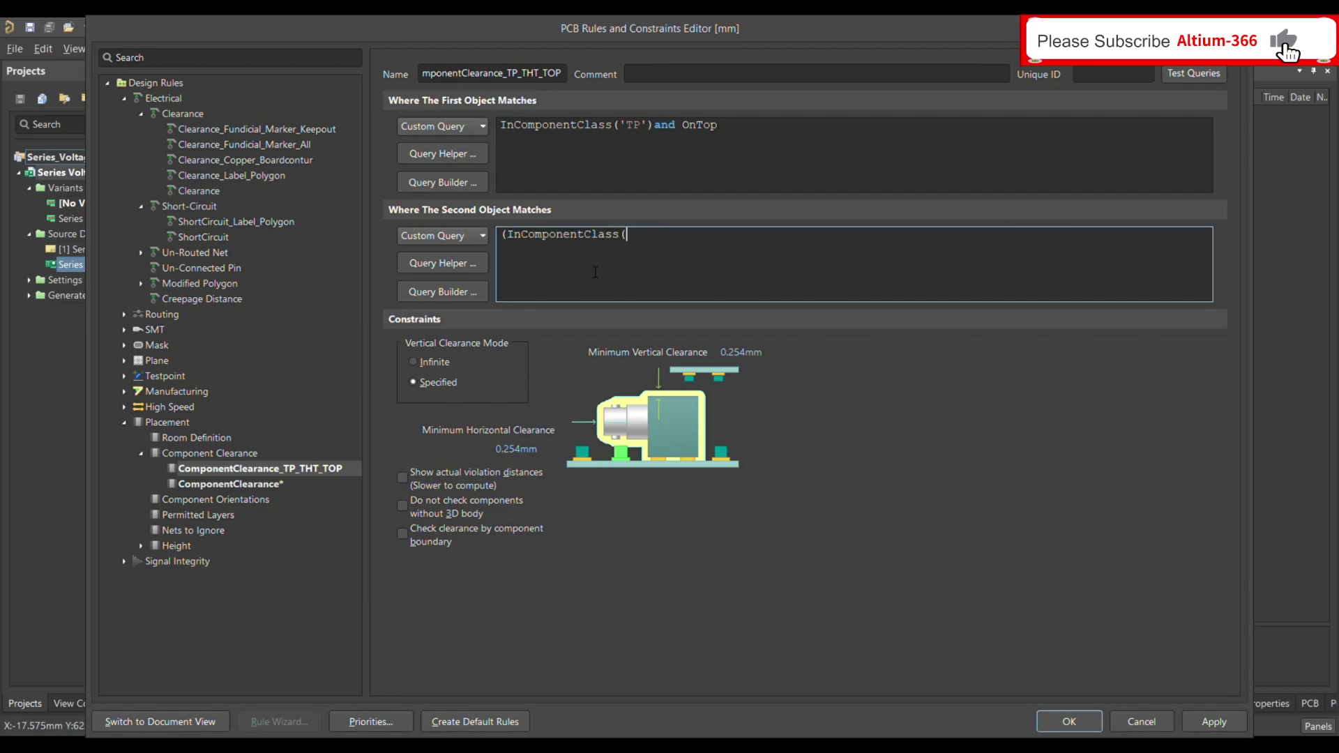
pyautogui.write("'THT')")
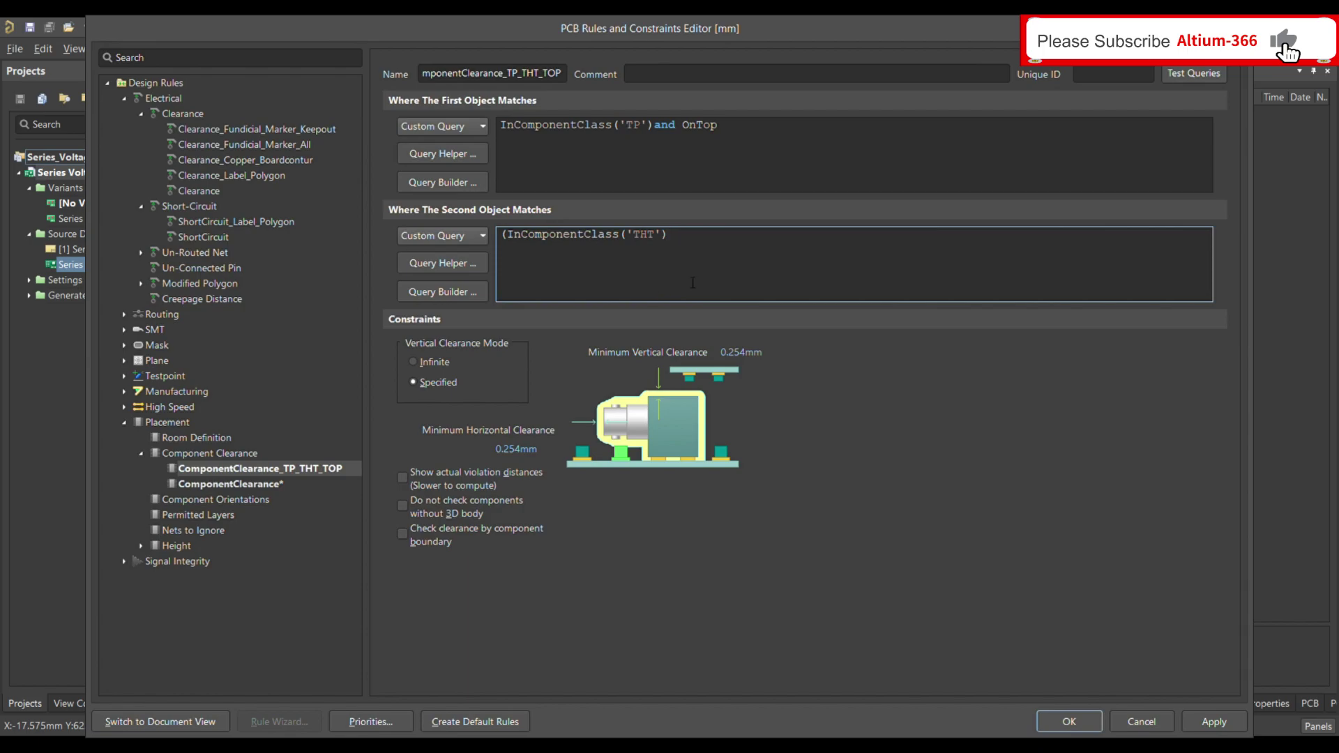
pyautogui.write(') and on')
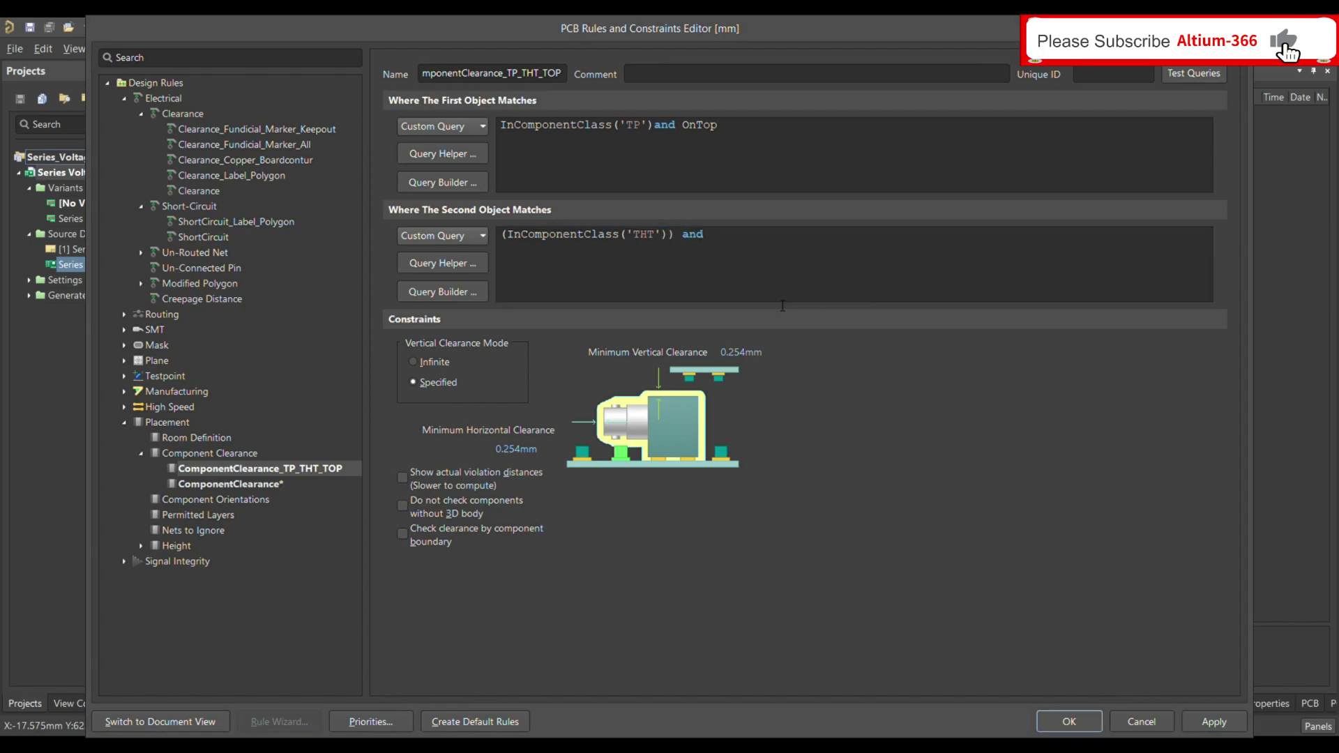
pyautogui.write('Top')
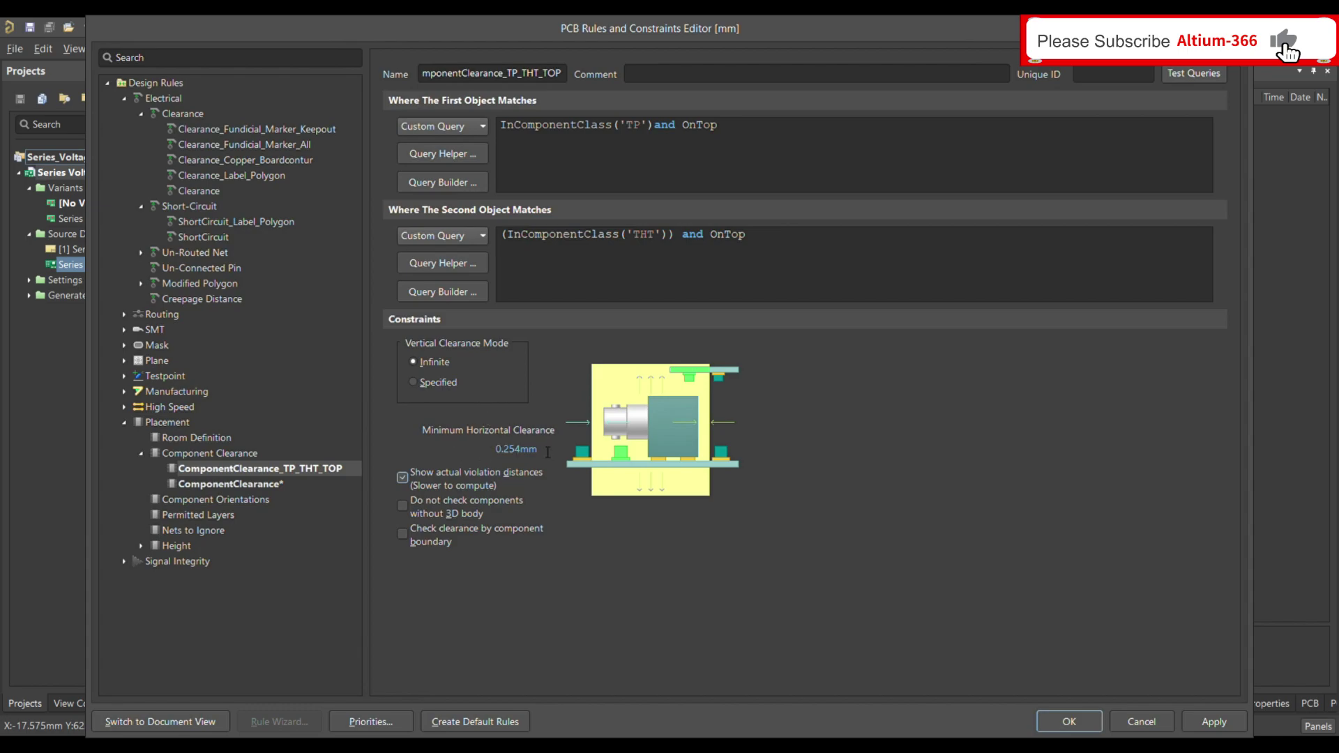
# Step: Give the TP_THT_TOP rule infinite vertical clearance and a 2 mm minimum horizontal clearance, with actual violation distances shown
pyautogui.moveTo(542, 451); pyautogui.dragTo(490, 456)
pyautogui.write('2mm')
pyautogui.click(402, 477)
# Step: Add a new component clearance placement rule and name it ComponentClearance_TP_THT_BOTTOM
pyautogui.click(231, 455)
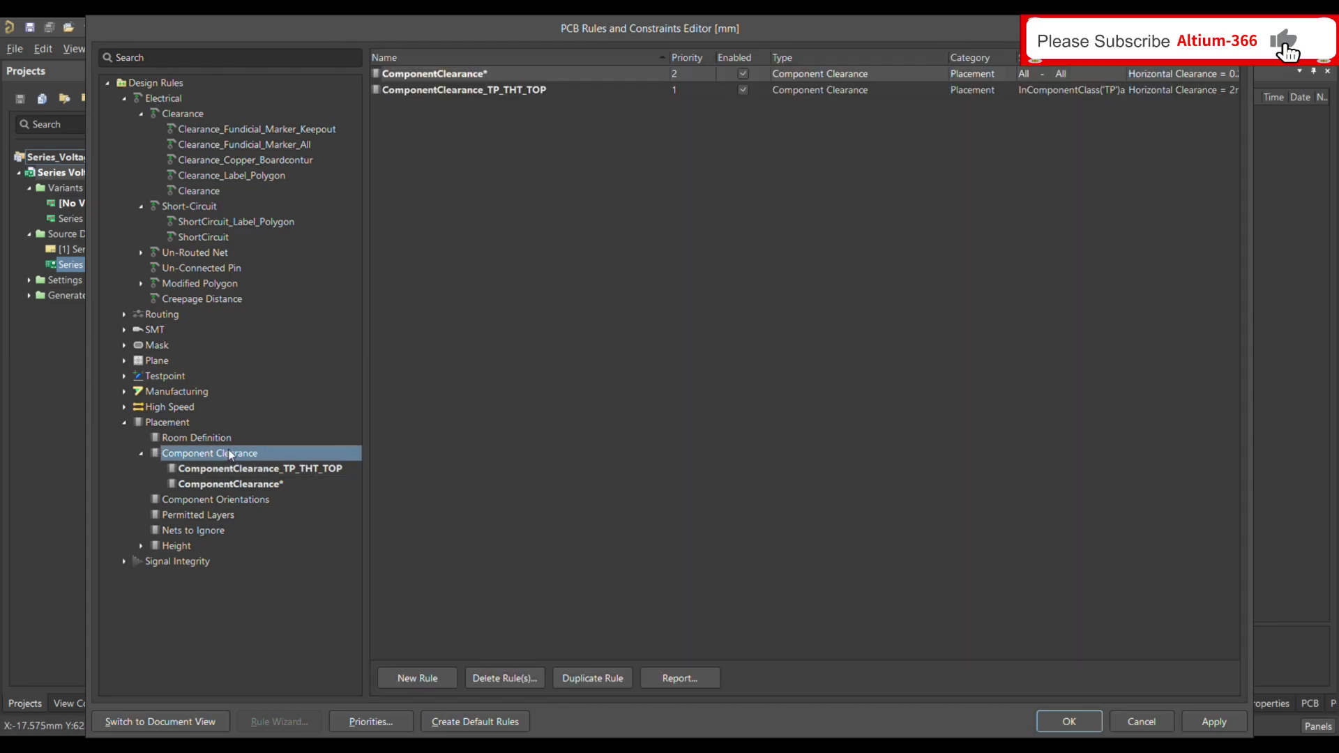
pyautogui.rightClick(246, 461)
pyautogui.click(268, 468)
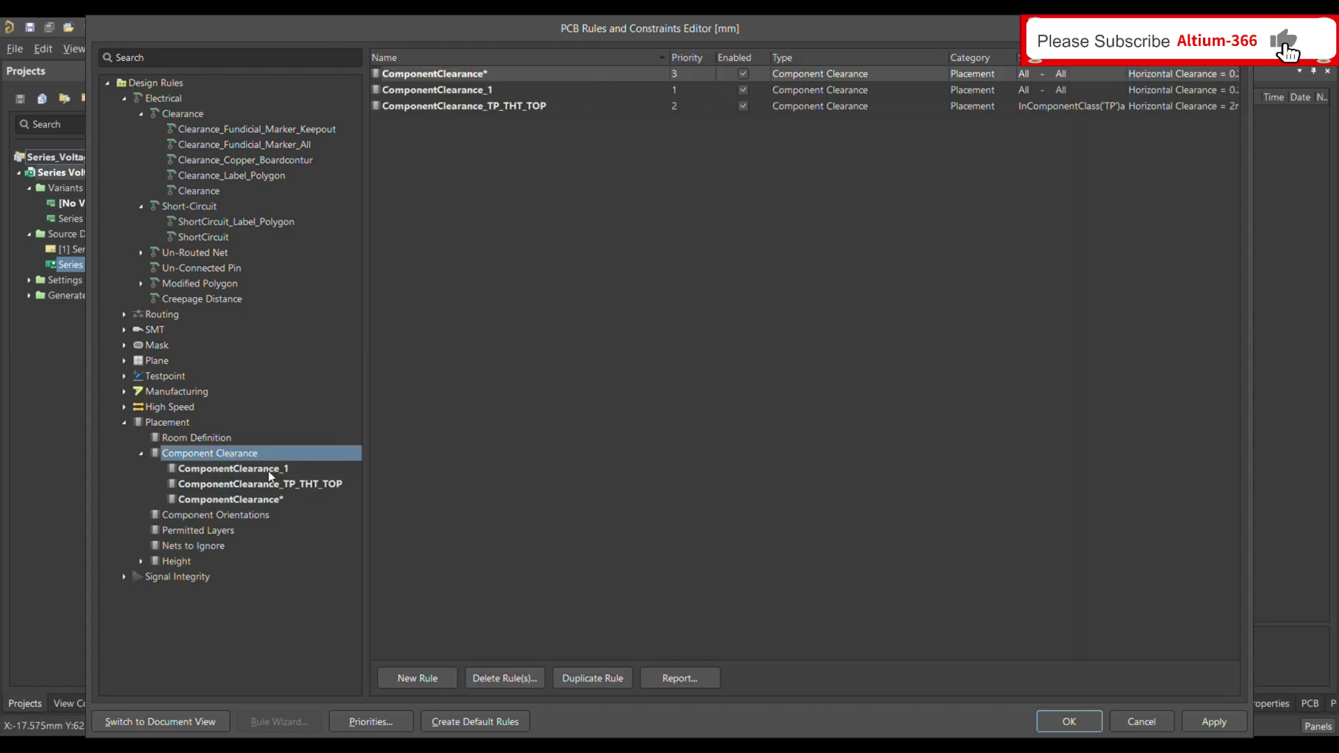
pyautogui.click(270, 472)
pyautogui.click(548, 76)
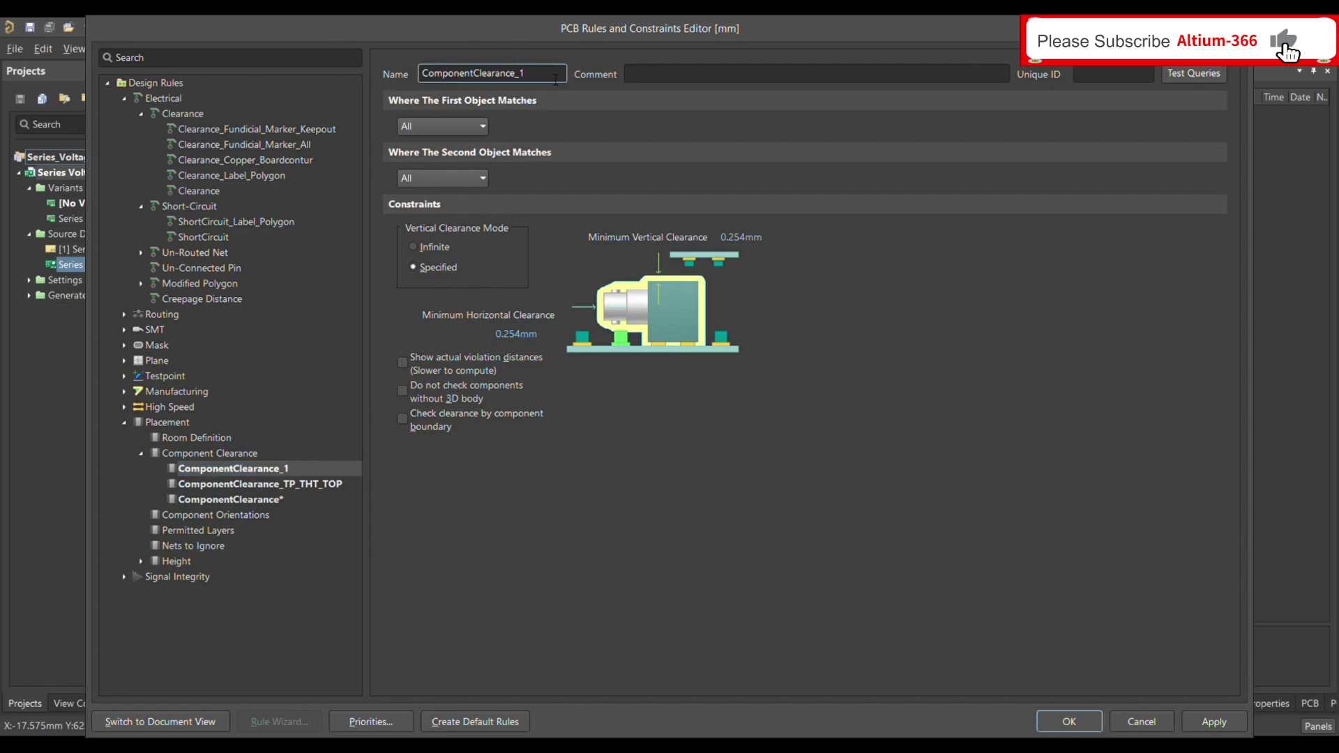
pyautogui.press('BackSpace')
pyautogui.write('TP_THT_BOTTOM')
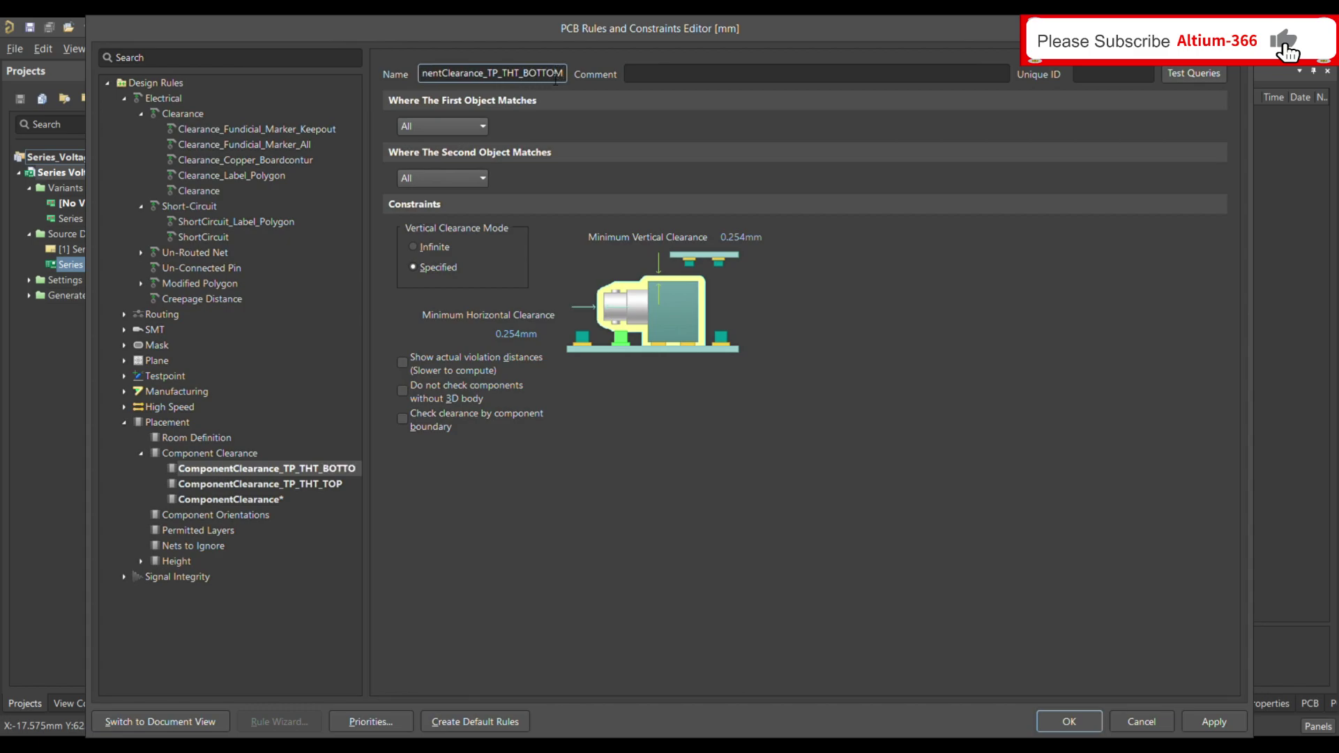
# Step: Switch both object scopes of the ComponentClearance_TP_THT_BOTTOM rule to Custom Query
pyautogui.press('Tab')
pyautogui.press('End')
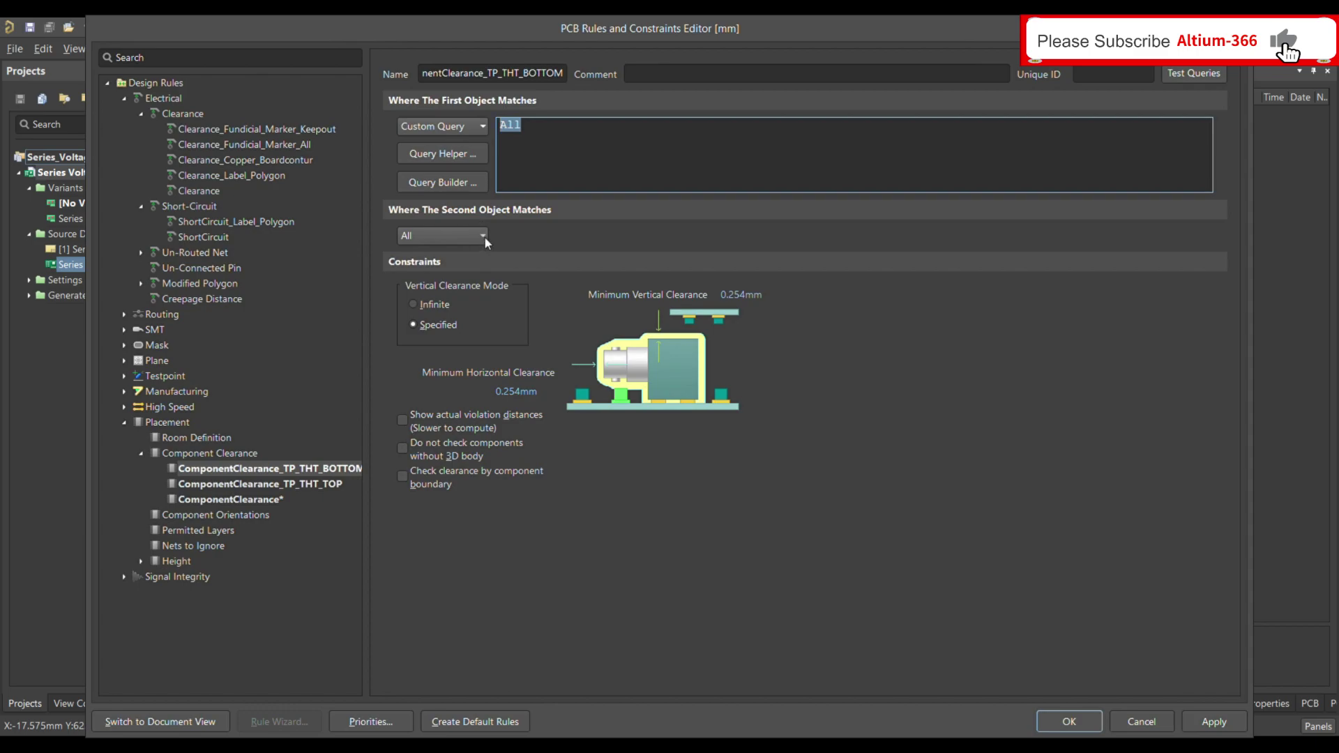
pyautogui.click(484, 235)
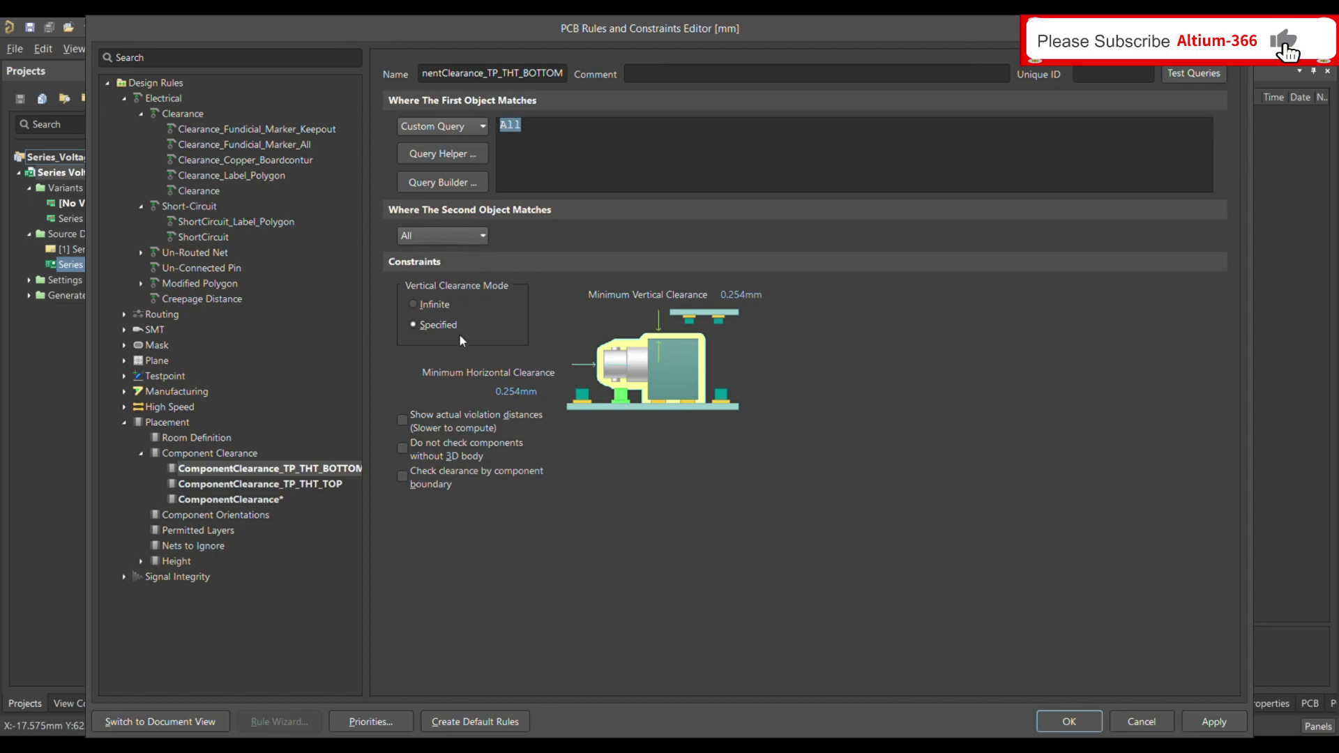
pyautogui.press('End')
# Step: Set the first object query of the ComponentClearance_TP_THT_BOTTOM rule to InComponentClass('TP')and OnBottom
pyautogui.click(563, 133)
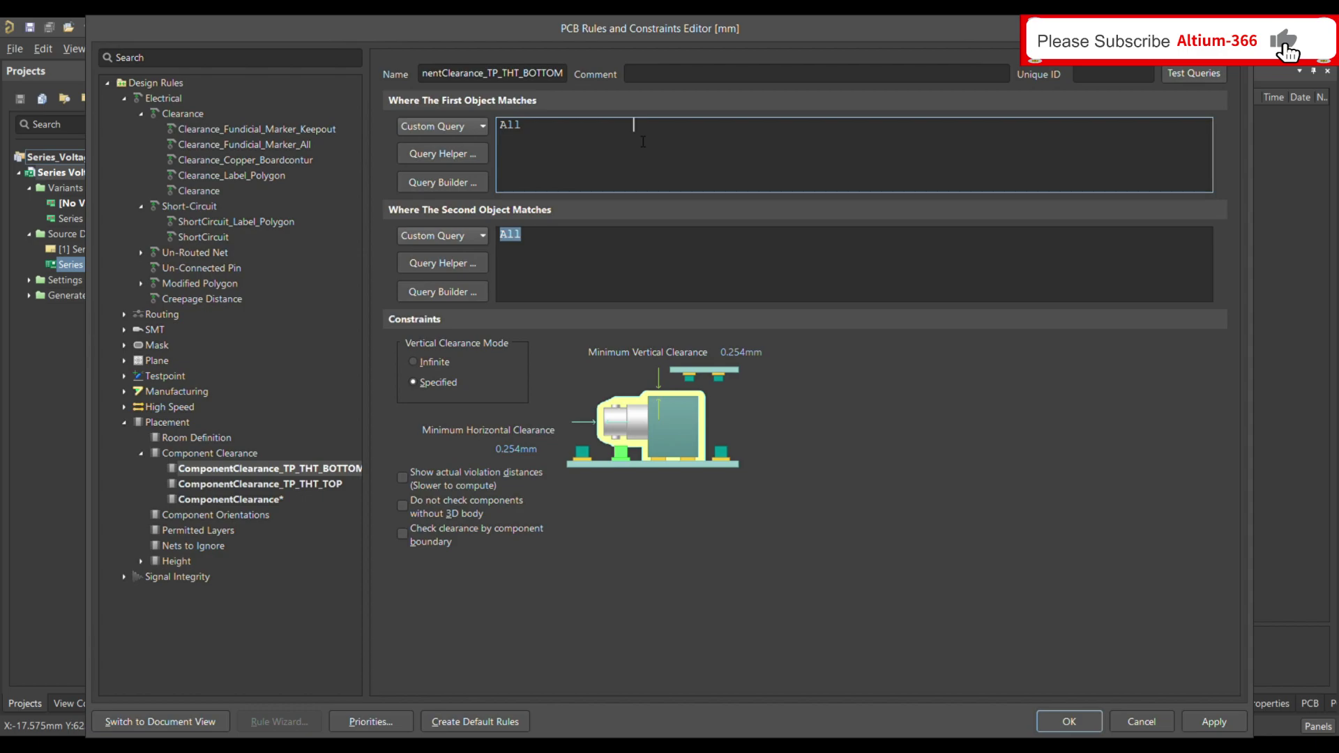
pyautogui.hotkey('ctrl', 'a')
pyautogui.write('inc')
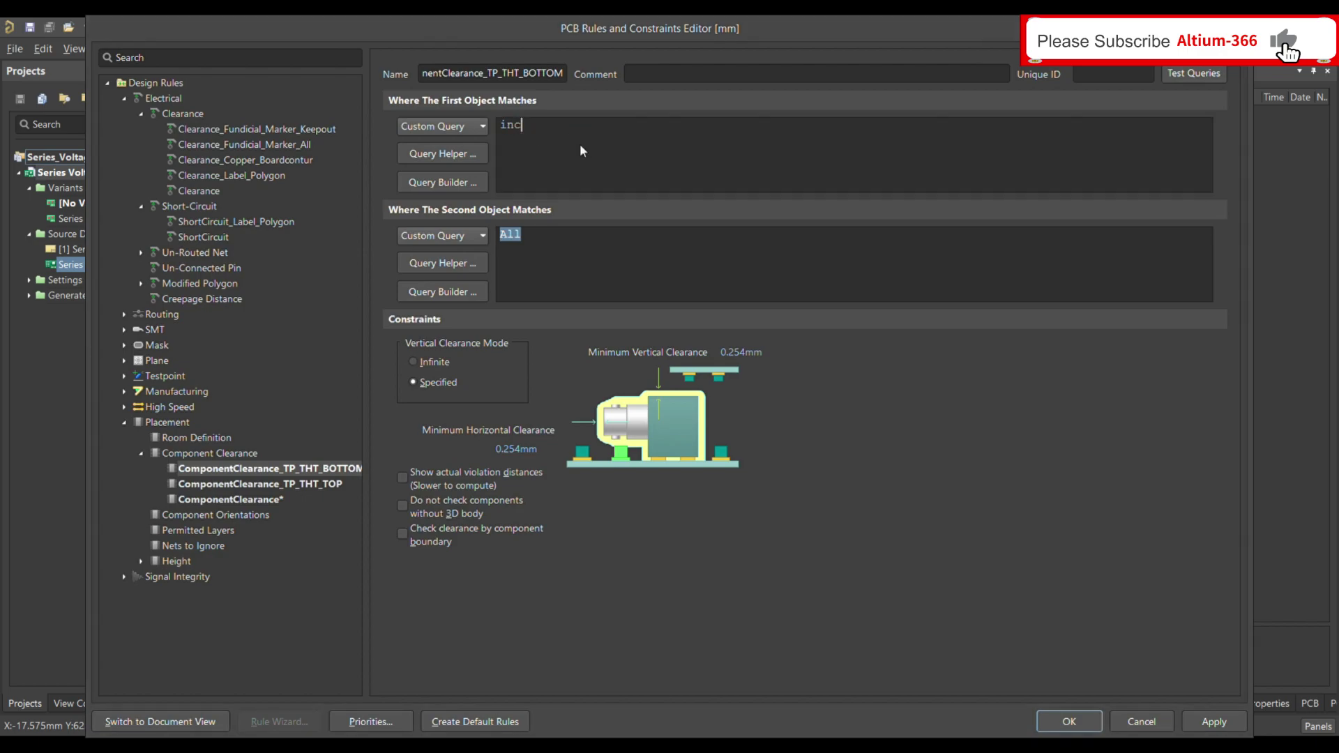
pyautogui.press('Return')
pyautogui.write("'TP')")
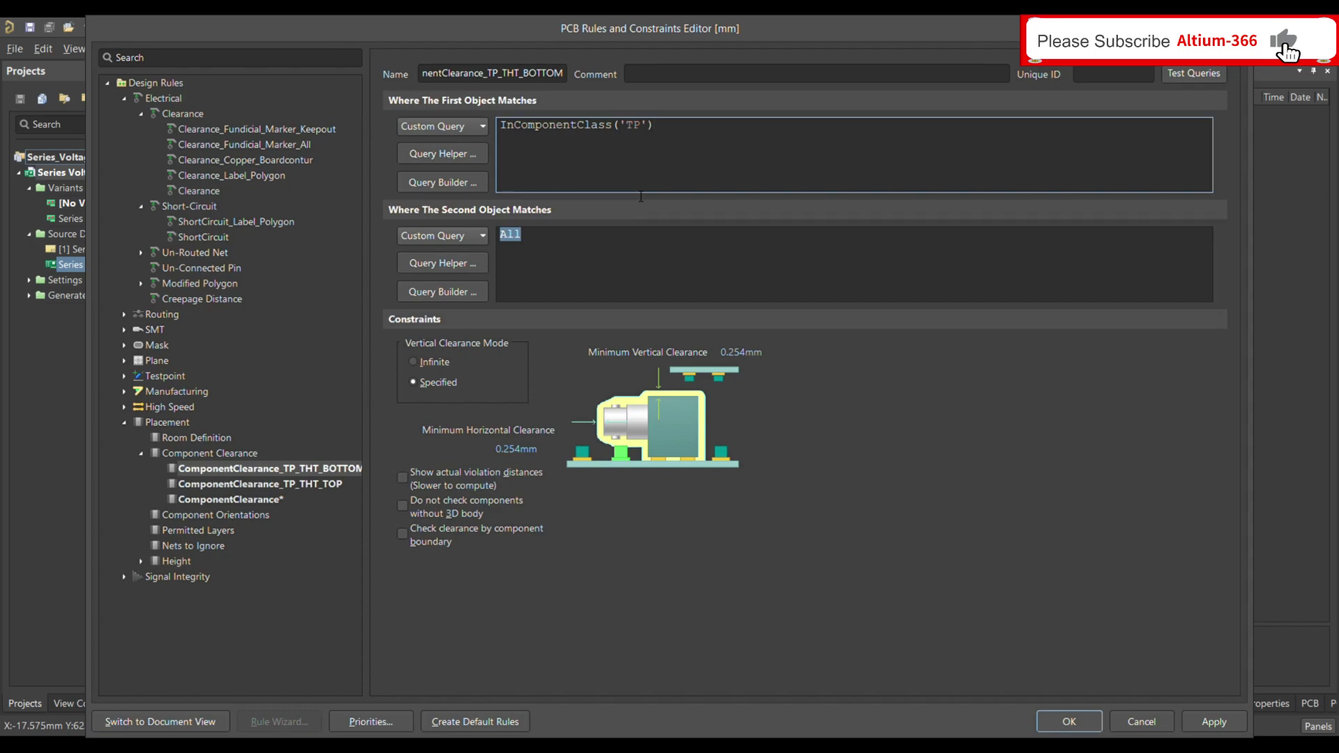
pyautogui.write('and ')
pyautogui.write('onbot')
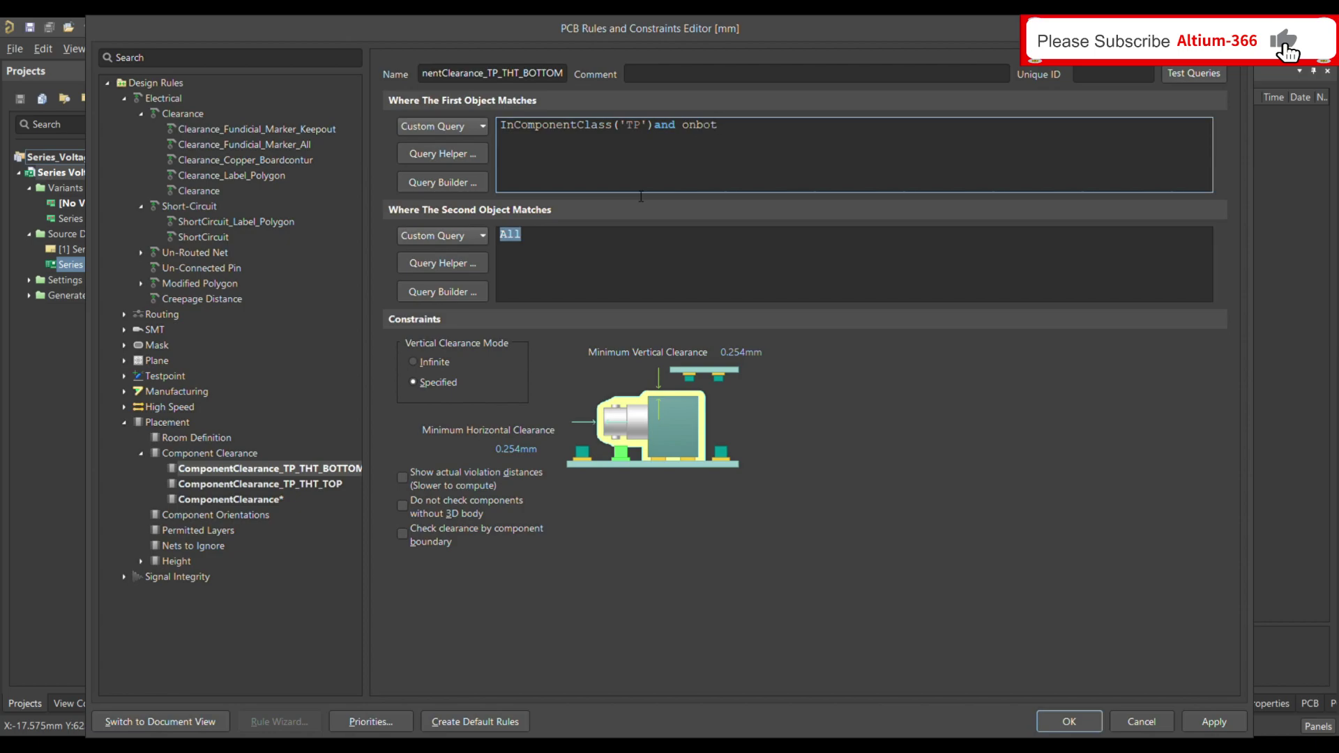
pyautogui.hotkey('ctrl', 'space')
pyautogui.press('Return')
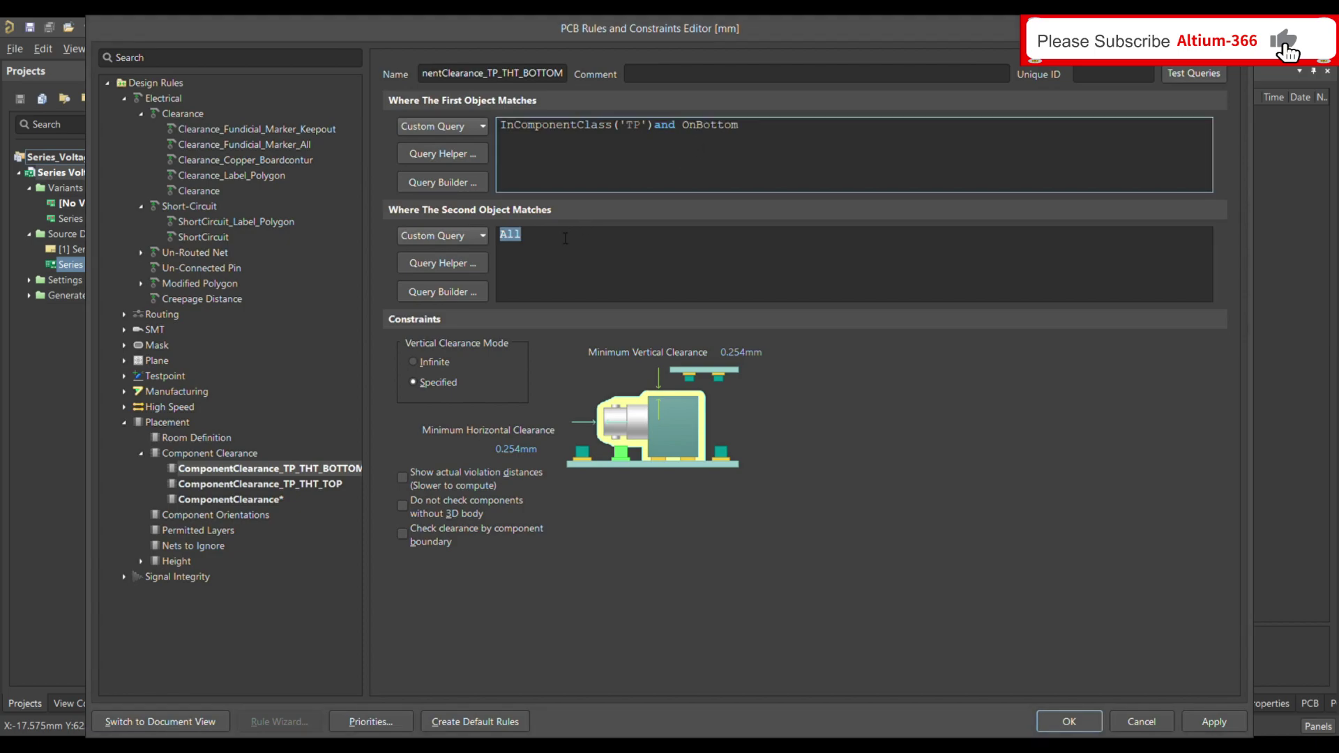
# Step: Set the second object query of the ComponentClearance_TP_THT_BOTTOM rule to (InComponentClass('THT')) and OnBottom
pyautogui.click(516, 260)
pyautogui.write('(')
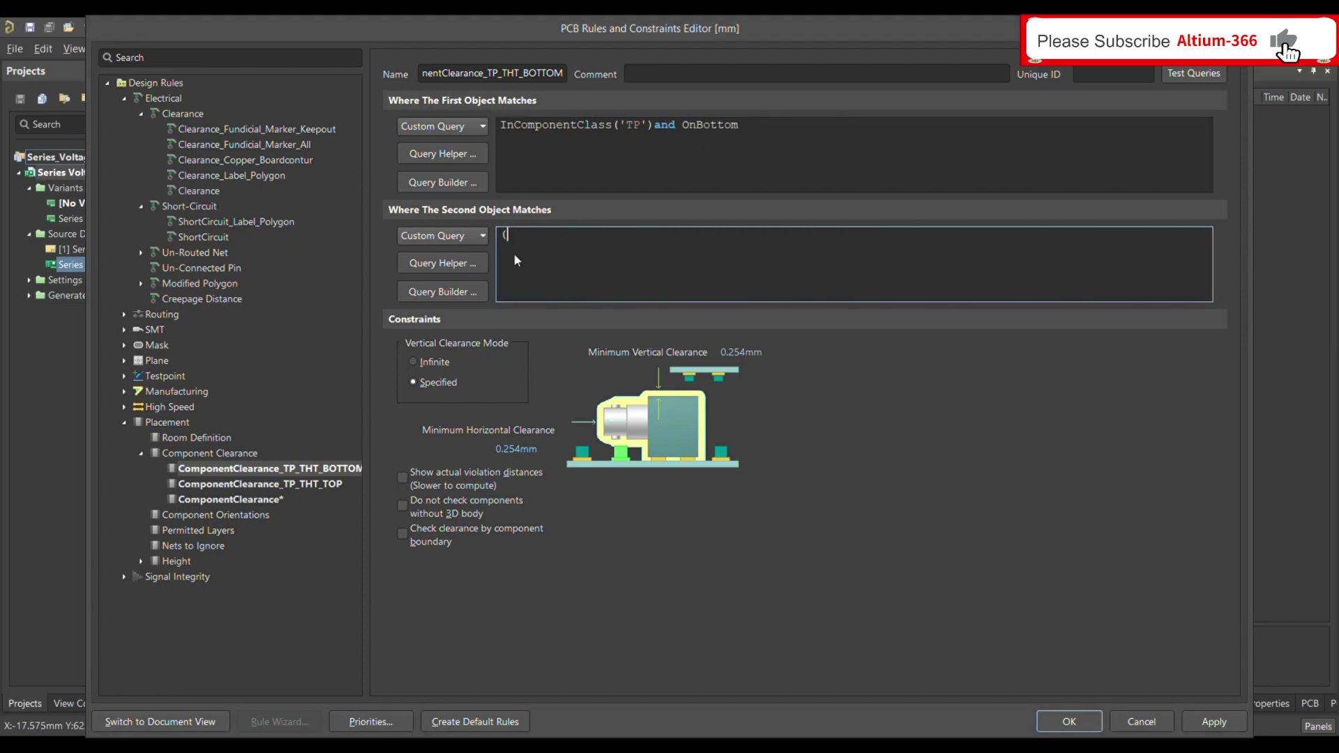
pyautogui.write('inc')
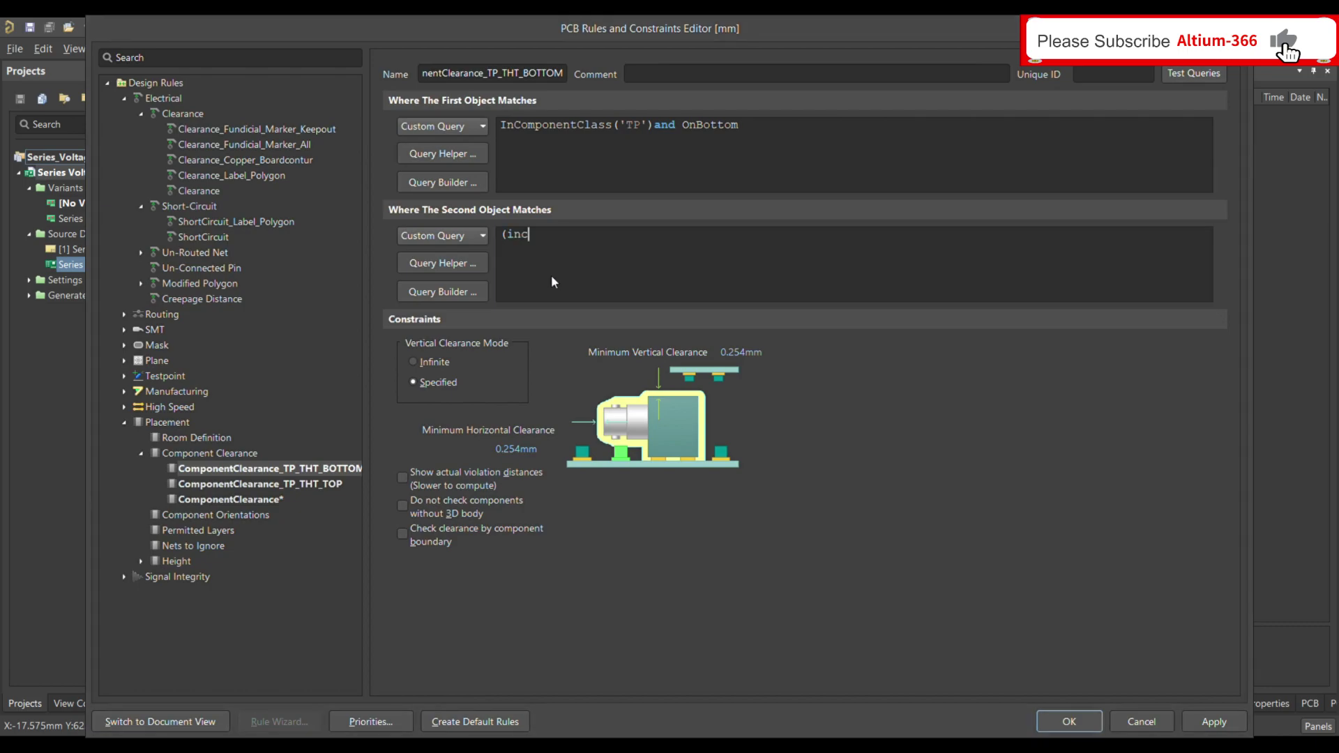
pyautogui.hotkey('ctrl', 'space')
pyautogui.press('Return')
pyautogui.click(669, 282)
pyautogui.write("'THT')")
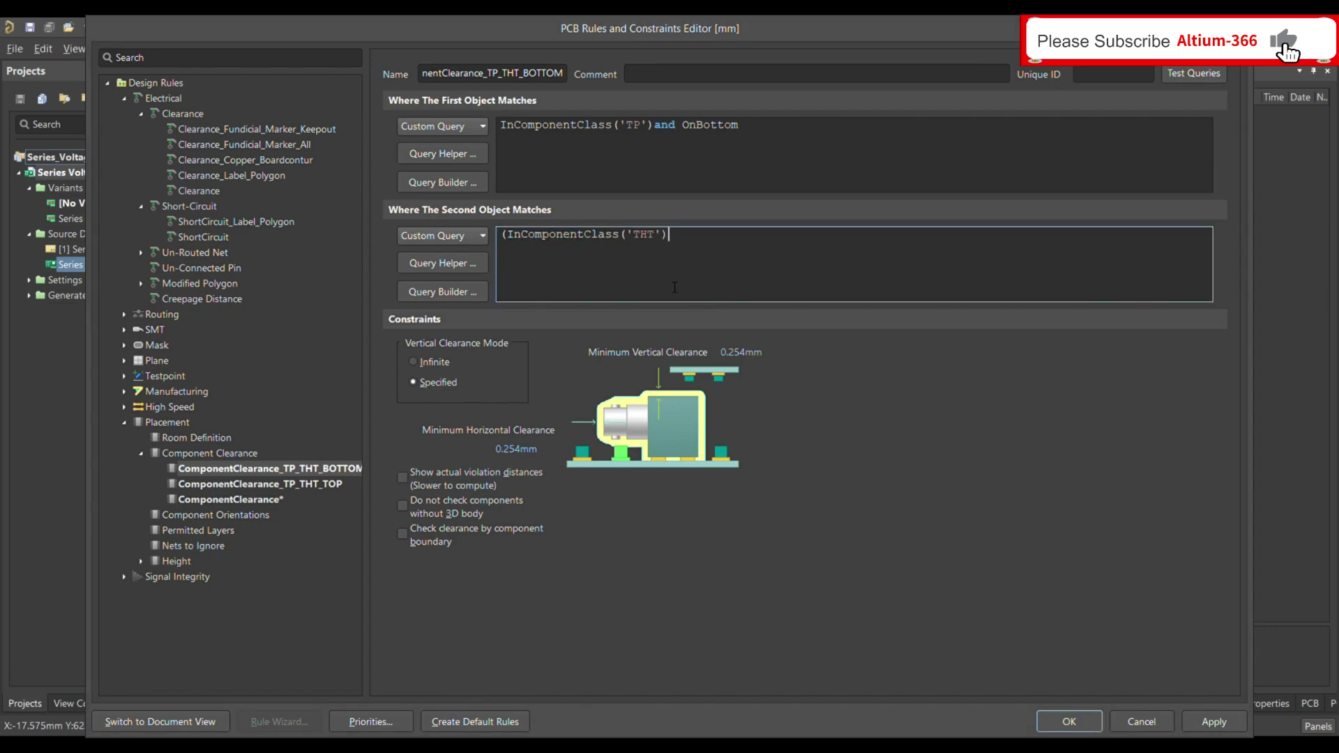
pyautogui.write(') and')
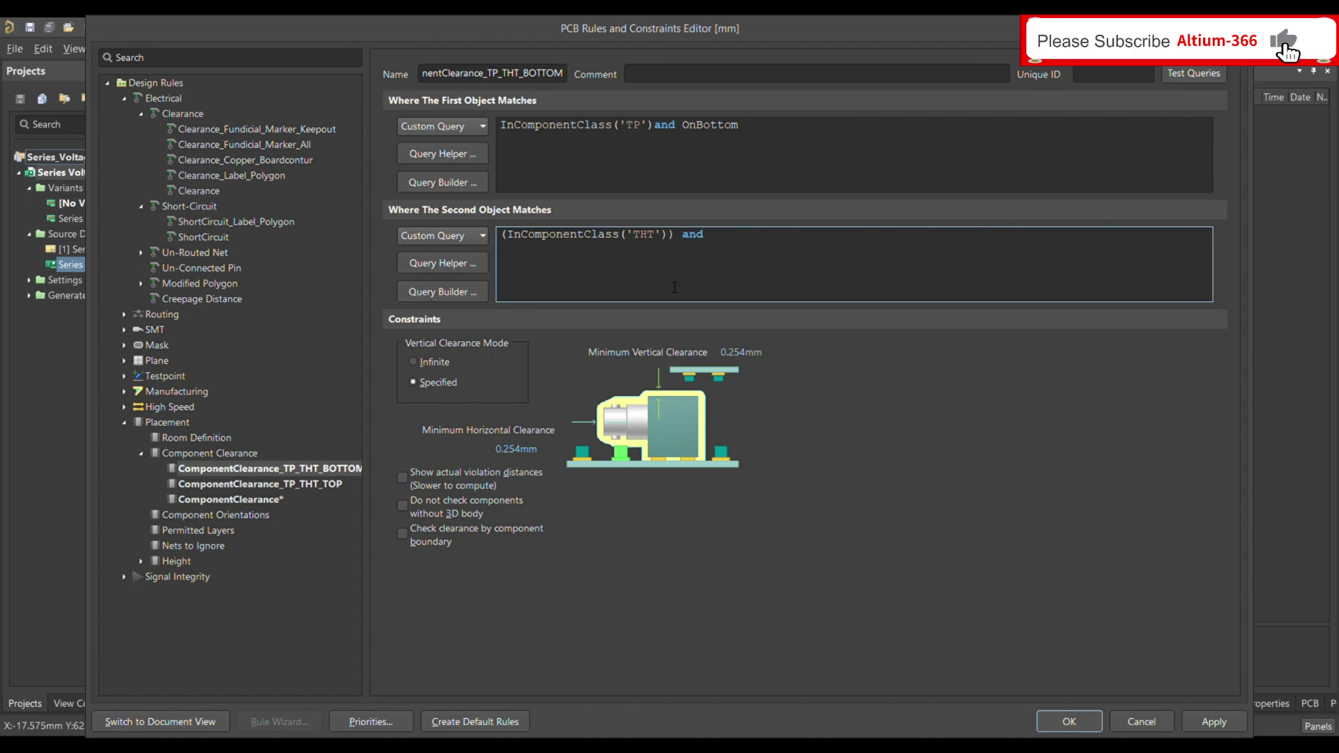
pyautogui.write(' on')
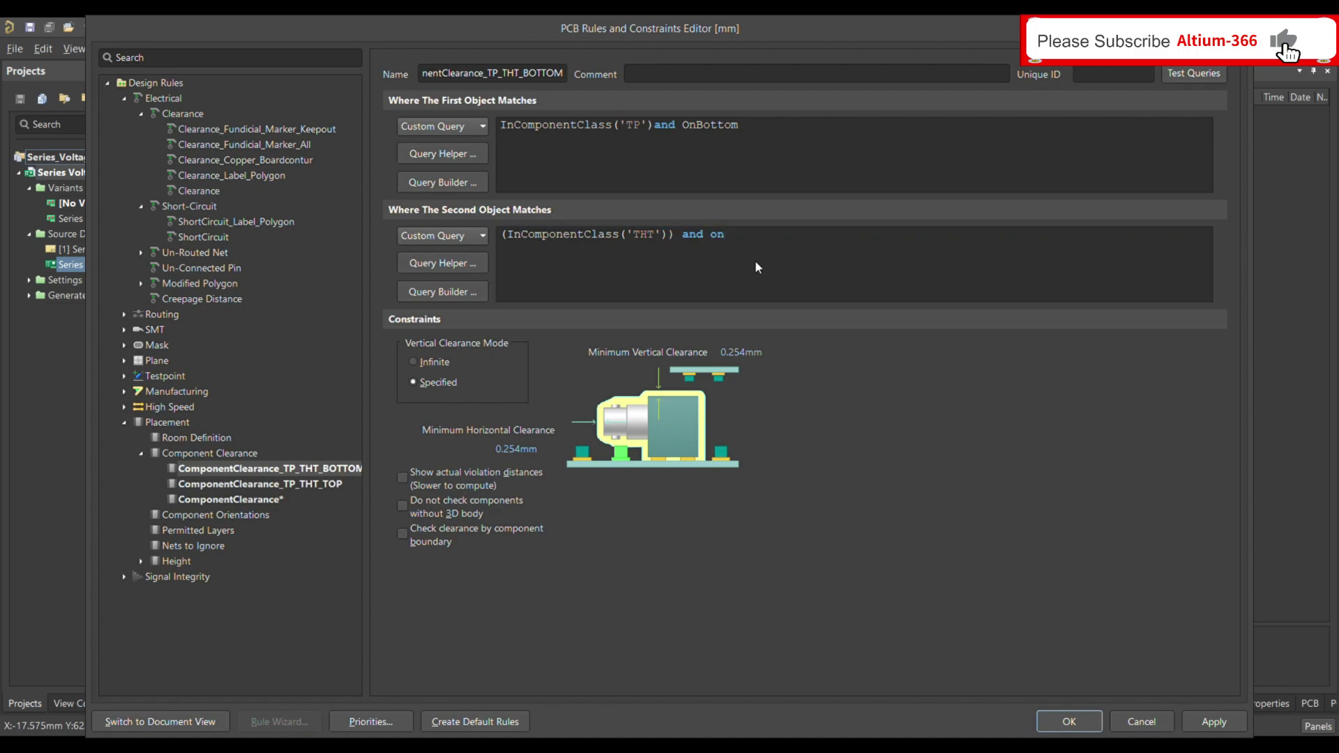
pyautogui.press('Return')
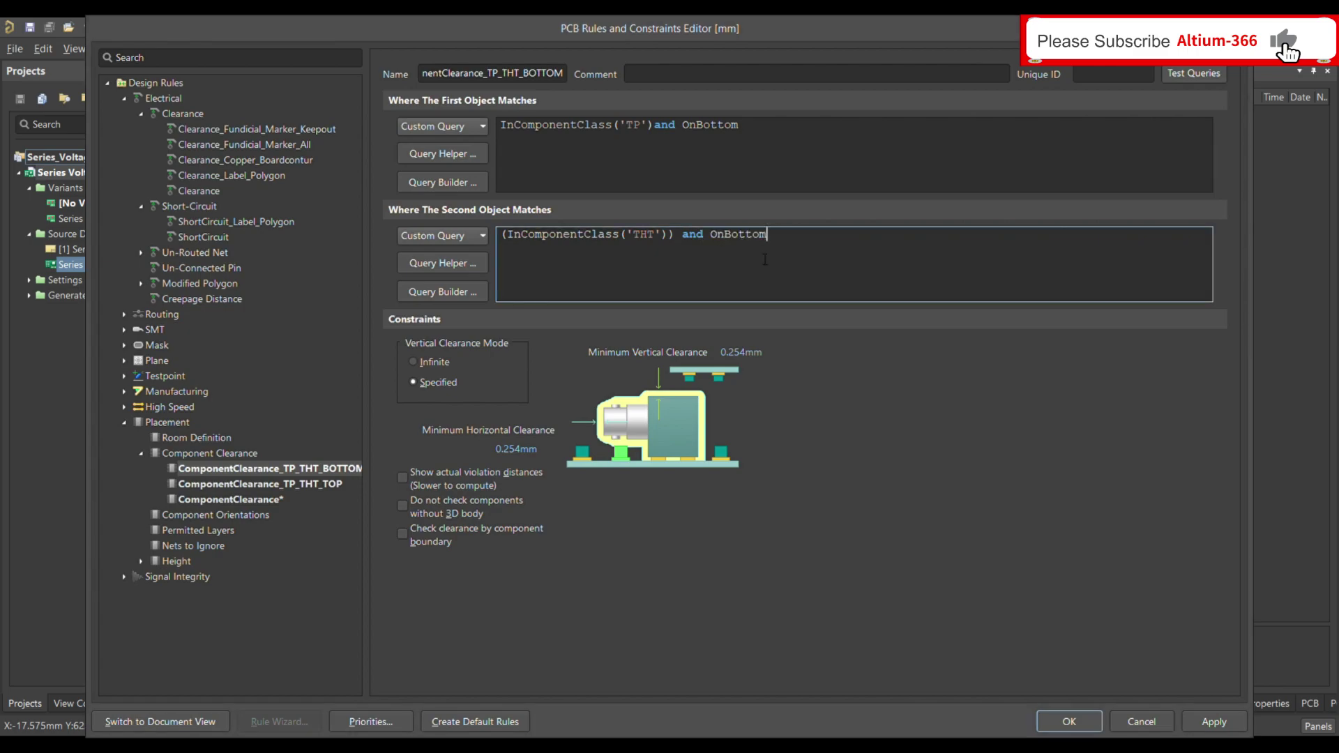
# Step: Give the TP_THT_BOTTOM rule infinite vertical clearance and a 2 mm minimum horizontal clearance, with actual violation distances shown
pyautogui.click(434, 361)
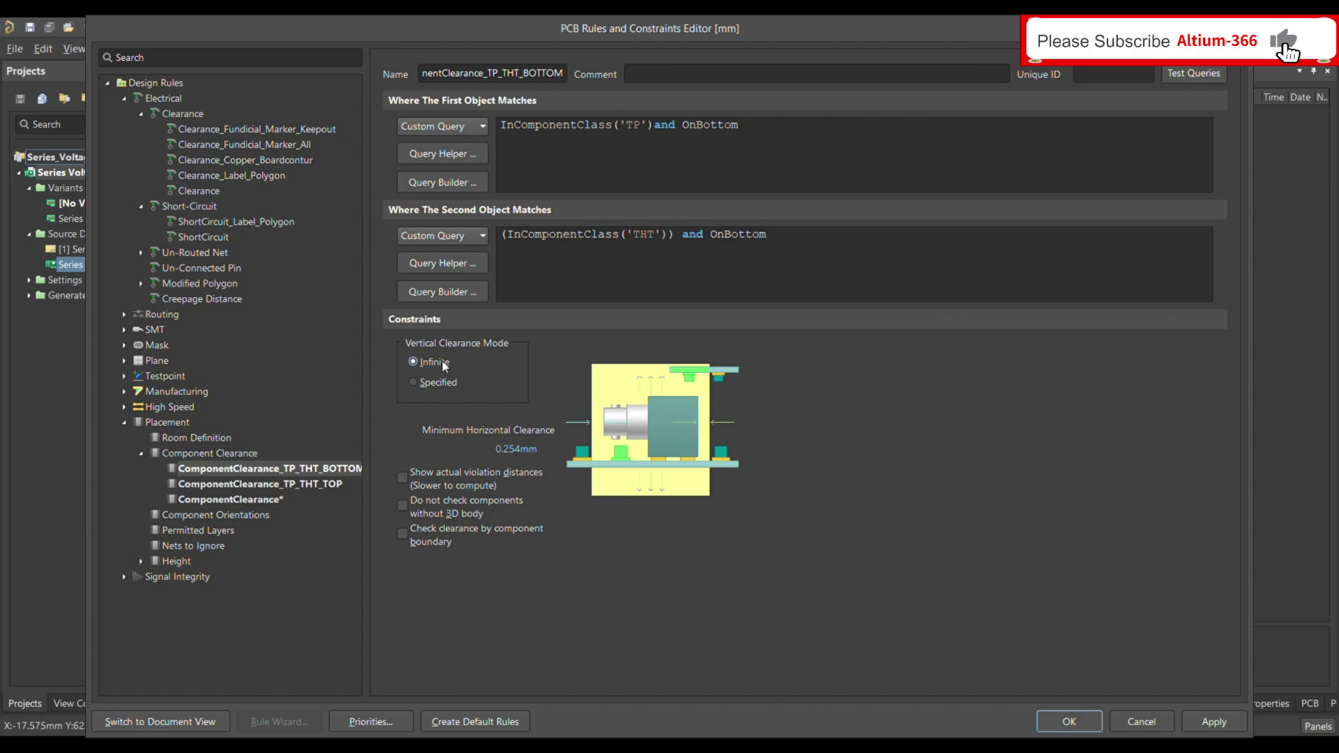
pyautogui.click(538, 452)
pyautogui.write('2')
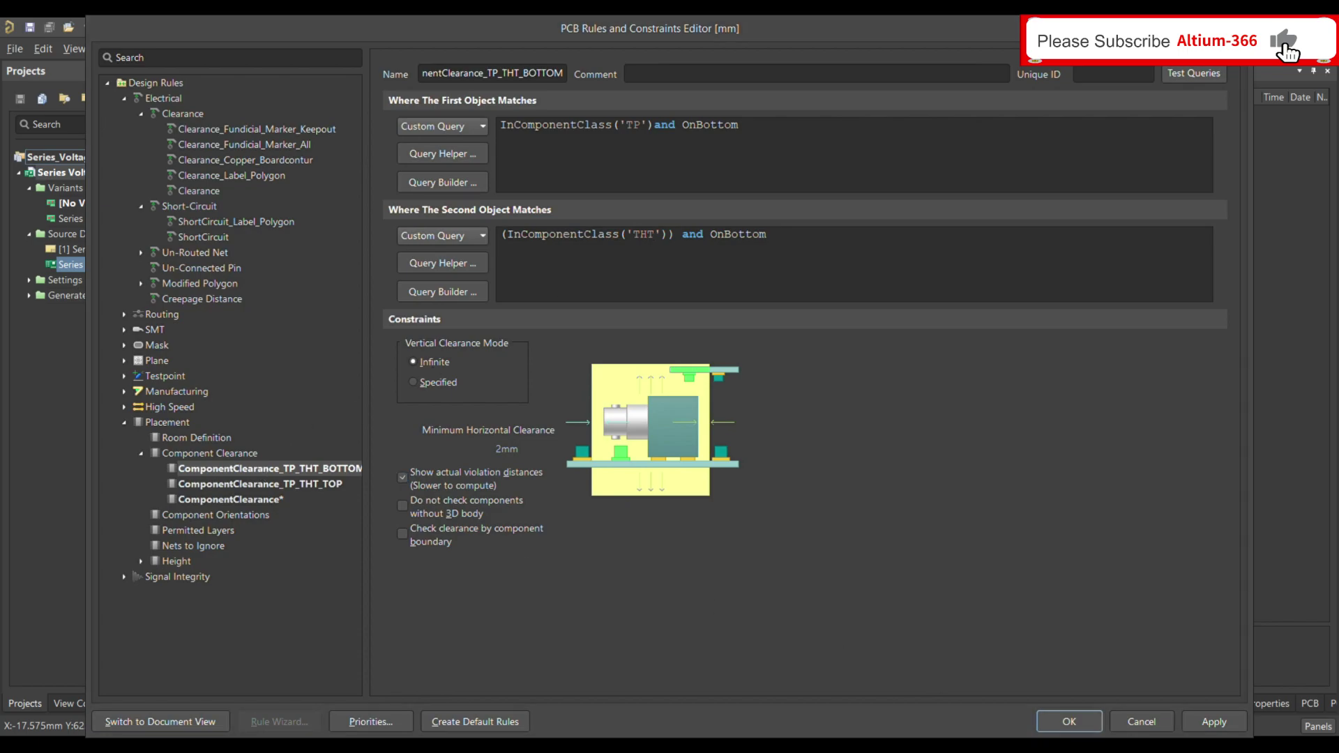
# Step: Add a new component clearance placement rule and name it ComponentClearance_TP_TP
pyautogui.click(255, 457)
pyautogui.rightClick(266, 463)
pyautogui.click(274, 472)
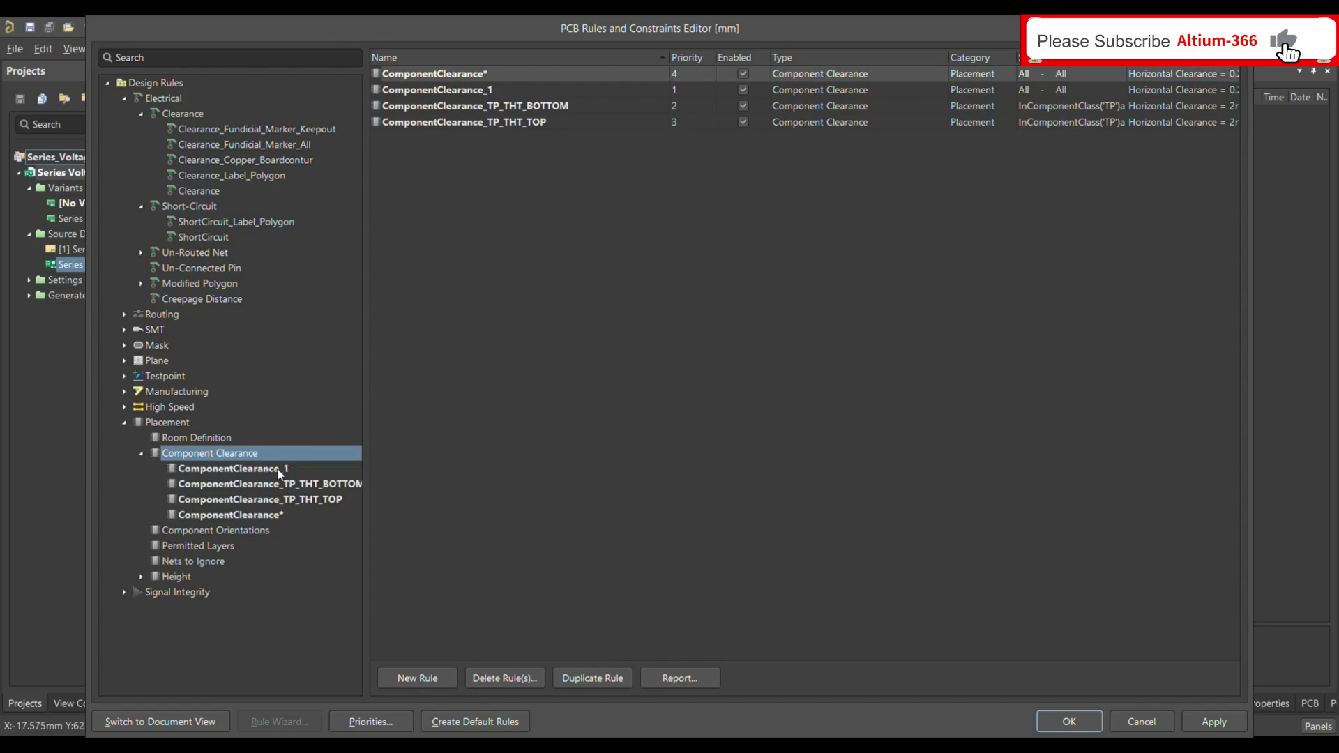
pyautogui.click(279, 469)
pyautogui.click(540, 78)
pyautogui.click(543, 77)
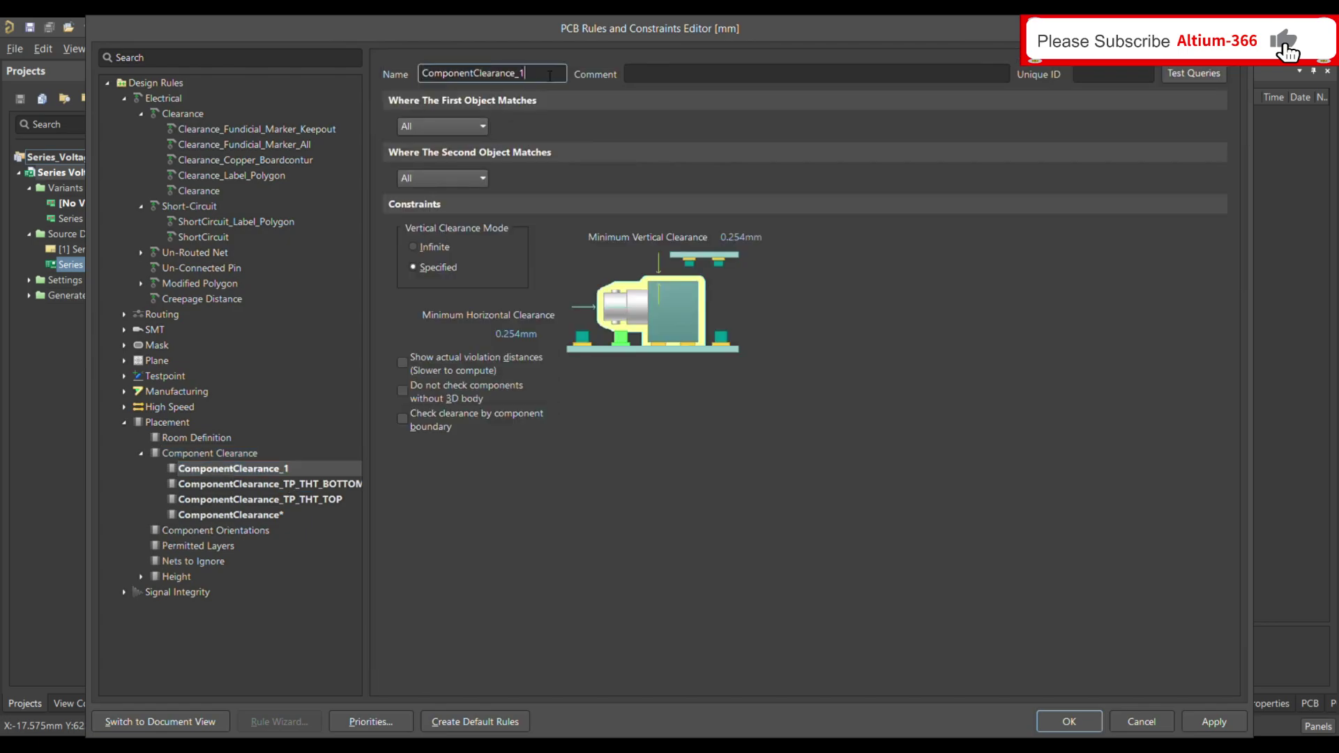
pyautogui.press('BackSpace')
pyautogui.write('TP_TP')
# Step: Set the first object scope of the ComponentClearance_TP_TP rule to Component Class
pyautogui.click(443, 126)
pyautogui.click(466, 206)
pyautogui.click(481, 127)
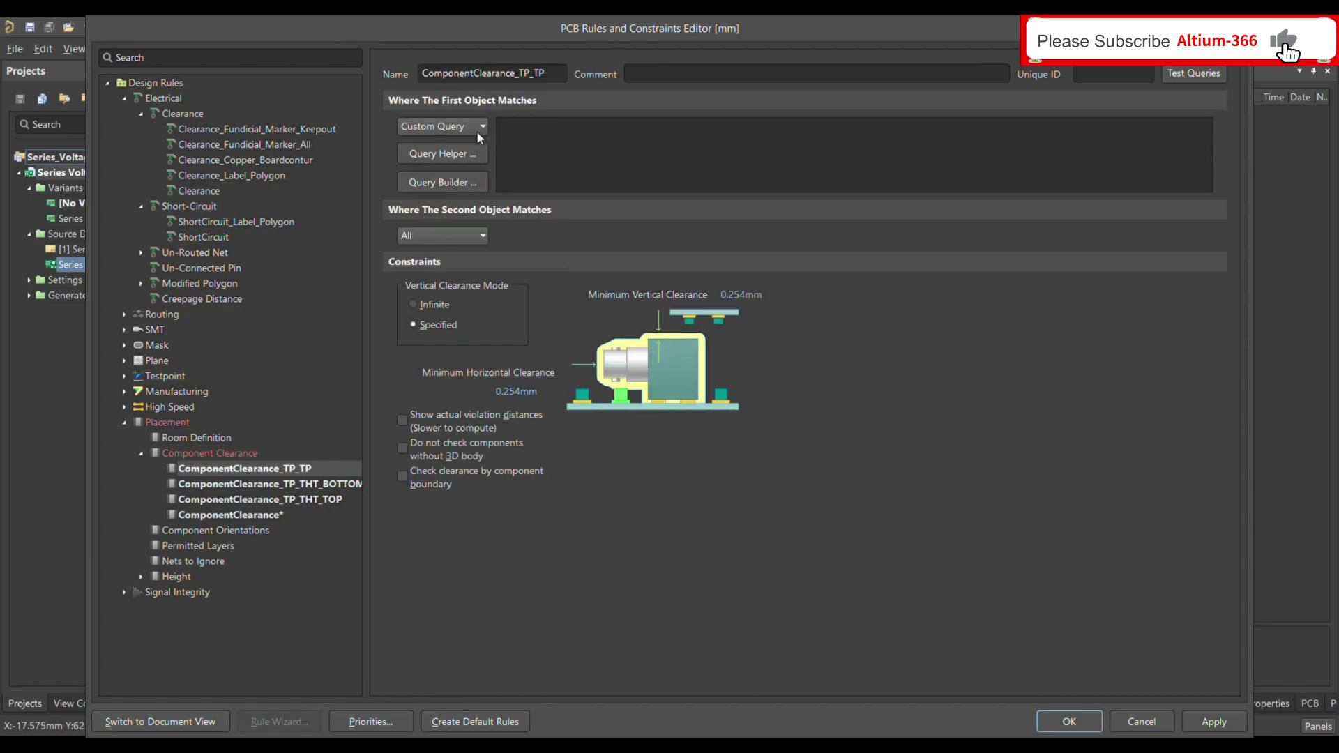
pyautogui.click(471, 166)
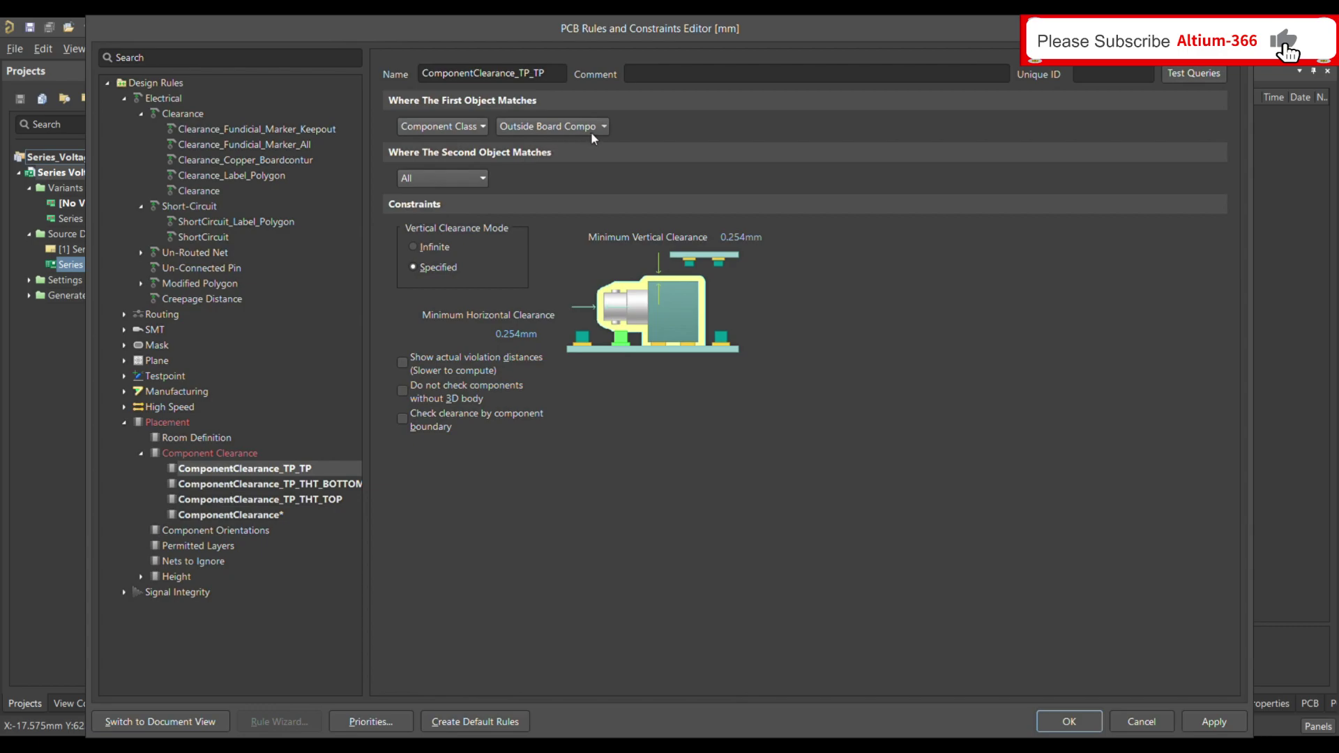
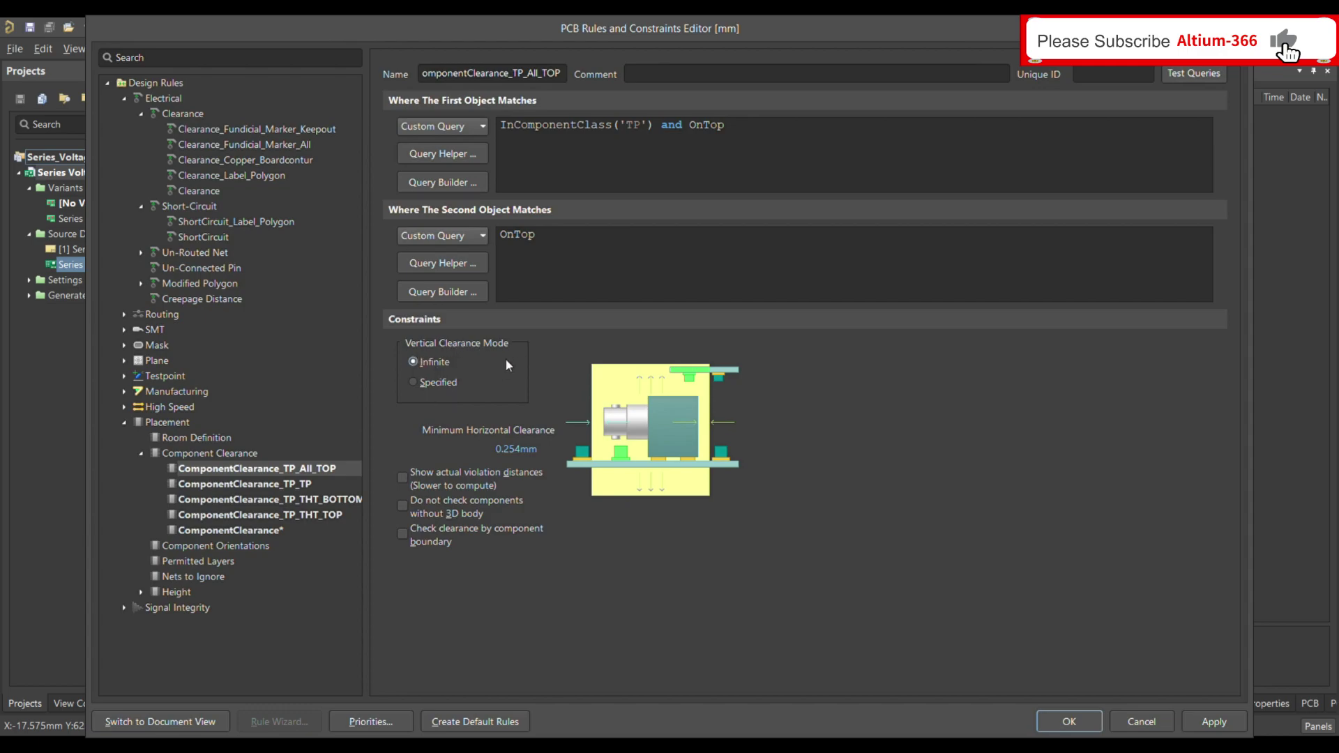
# Step: Give the ComponentClearance_TP_All_TOP rule infinite vertical clearance and a 0.5 mm minimum horizontal clearance, with actual violation distances shown
pyautogui.click(438, 381)
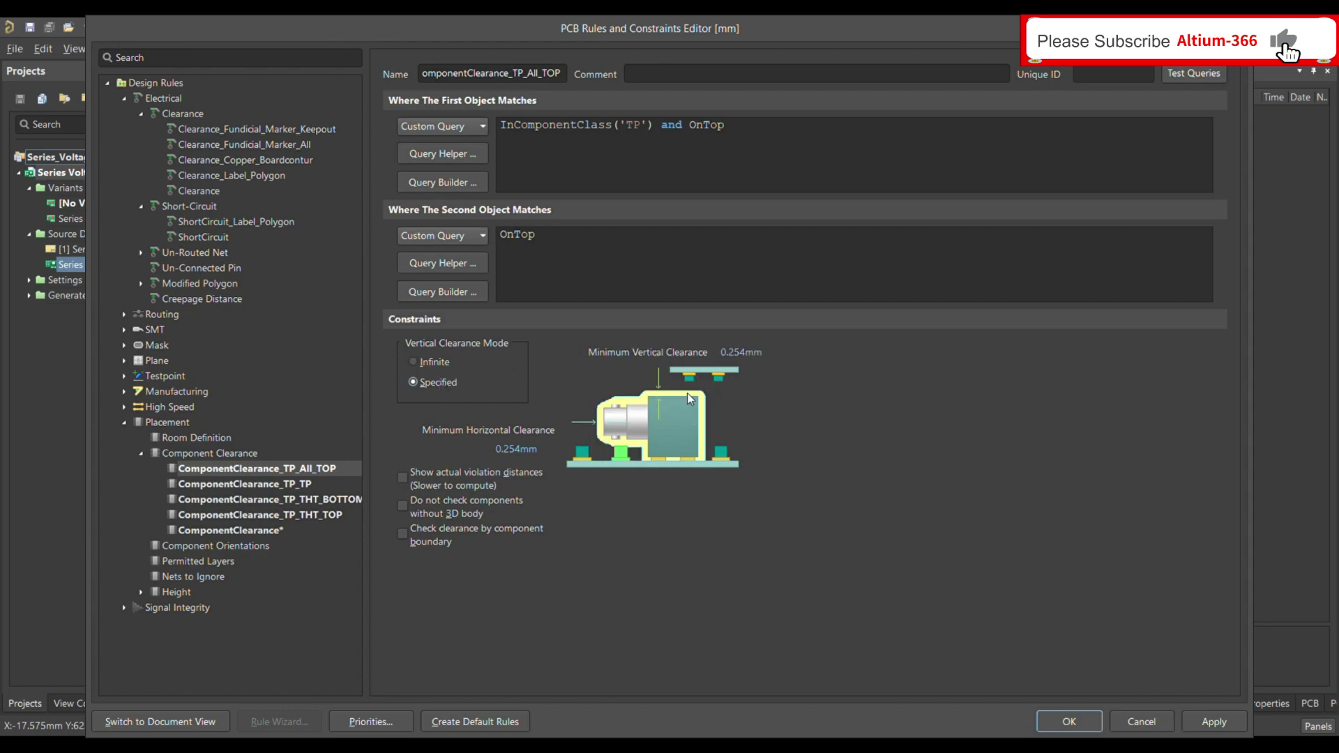
pyautogui.click(435, 362)
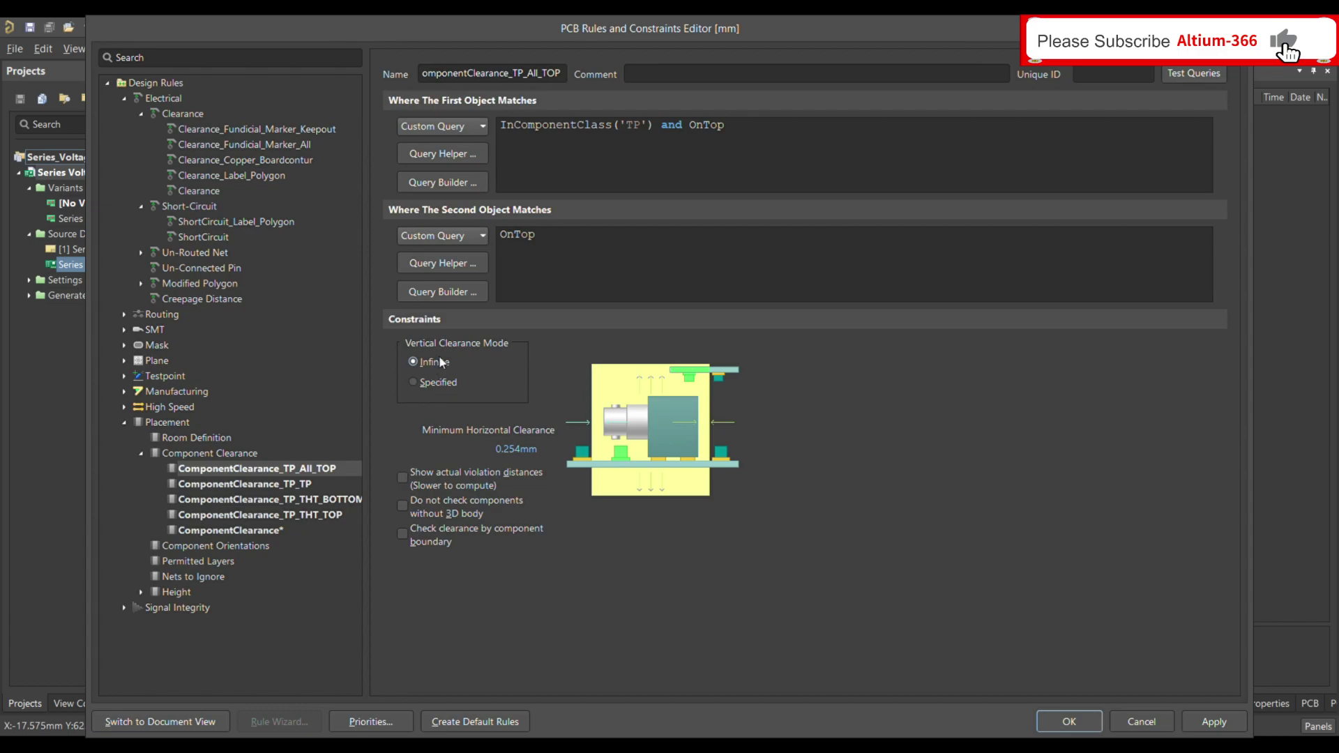
pyautogui.moveTo(537, 449); pyautogui.dragTo(504, 452)
pyautogui.press('BackSpace')
pyautogui.press('BackSpace')
pyautogui.write('0.5mm')
pyautogui.click(404, 477)
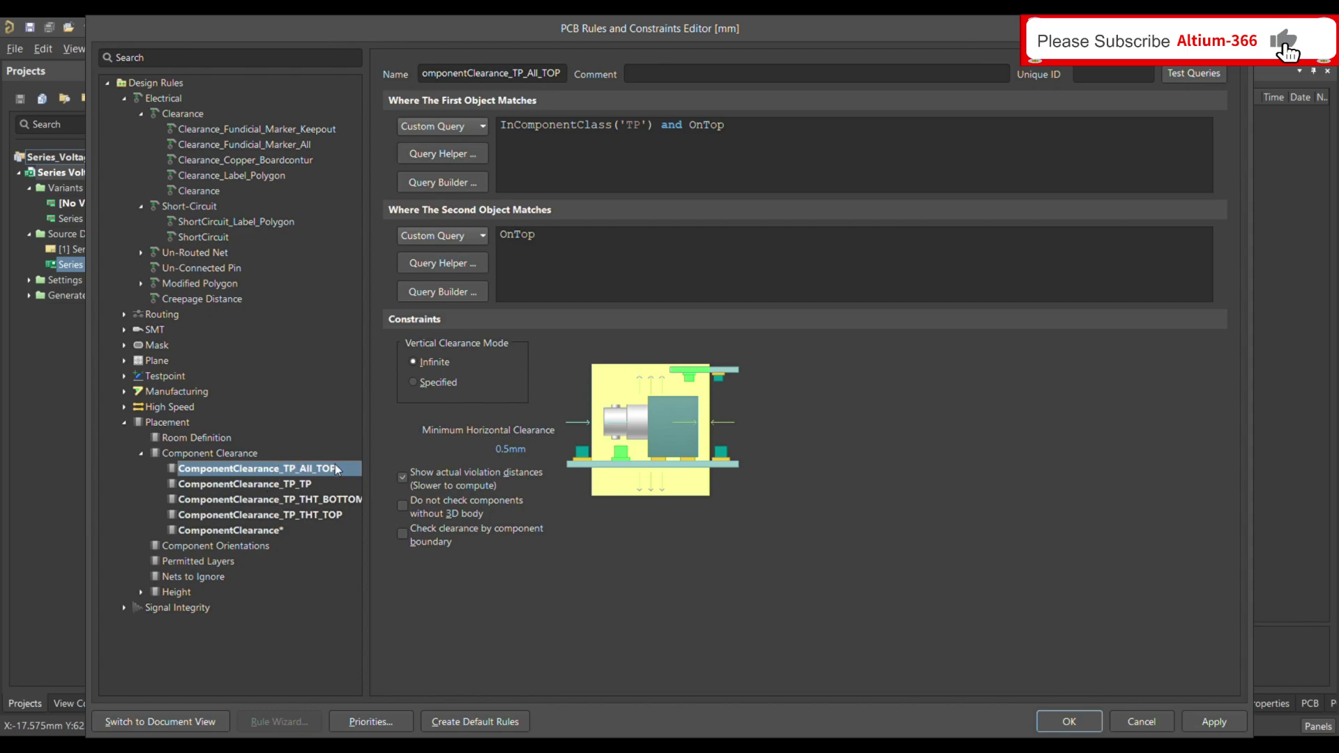
# Step: Add another component clearance placement rule and name it ComponentClearance_TP_All_BOTTOM
pyautogui.moveTo(368, 468); pyautogui.dragTo(435, 467)
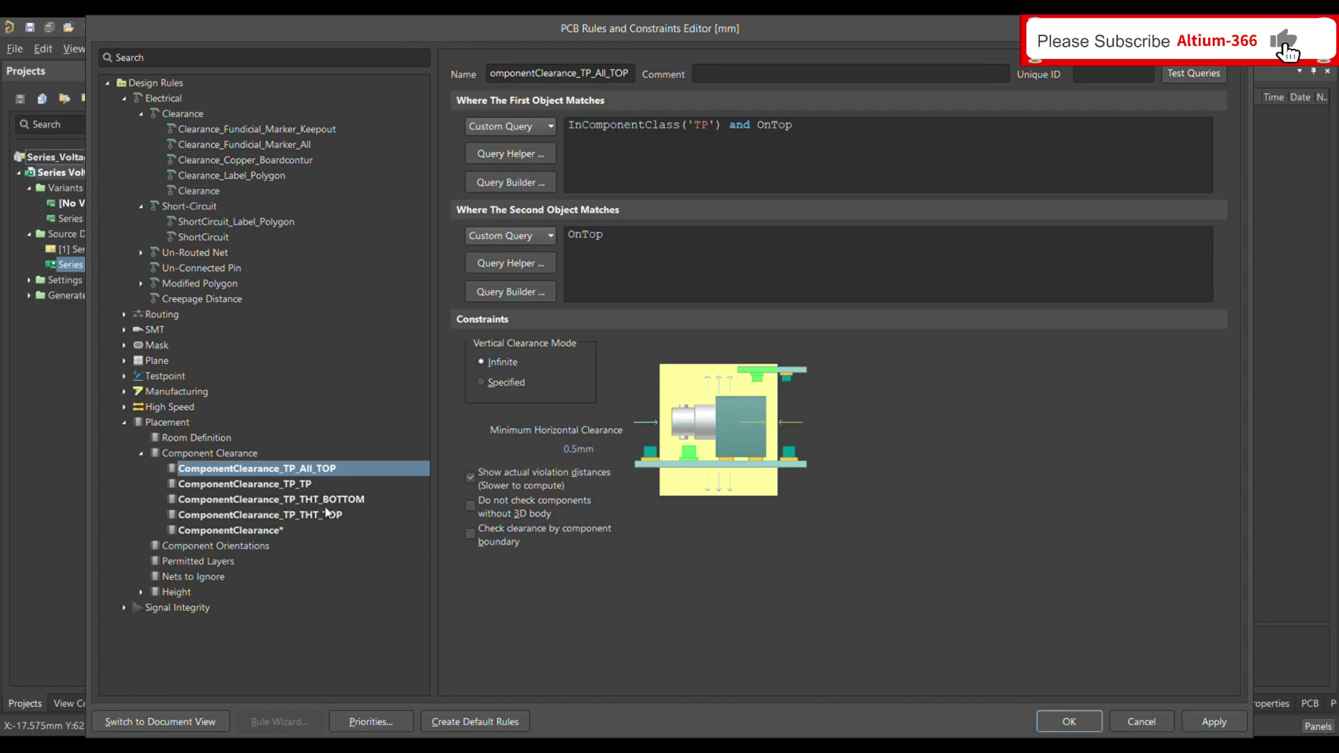
pyautogui.click(237, 454)
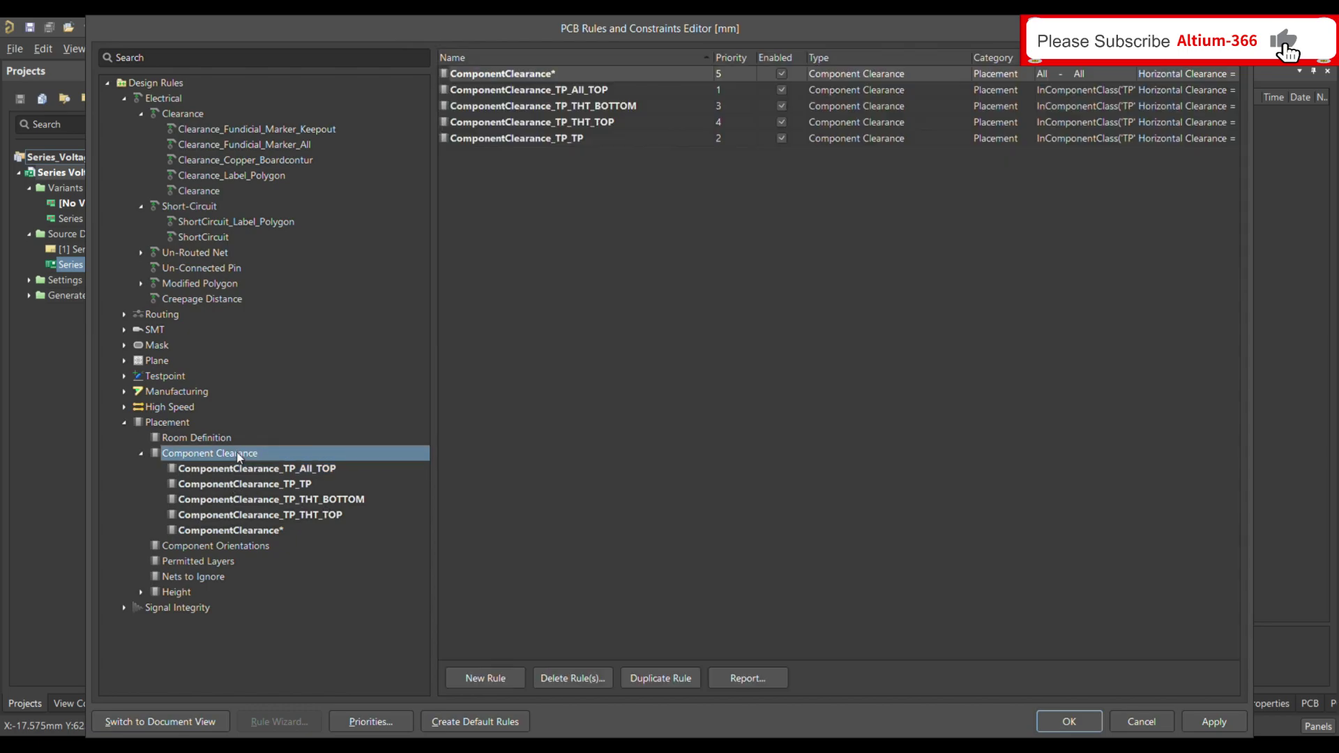
pyautogui.rightClick(272, 468)
pyautogui.click(275, 492)
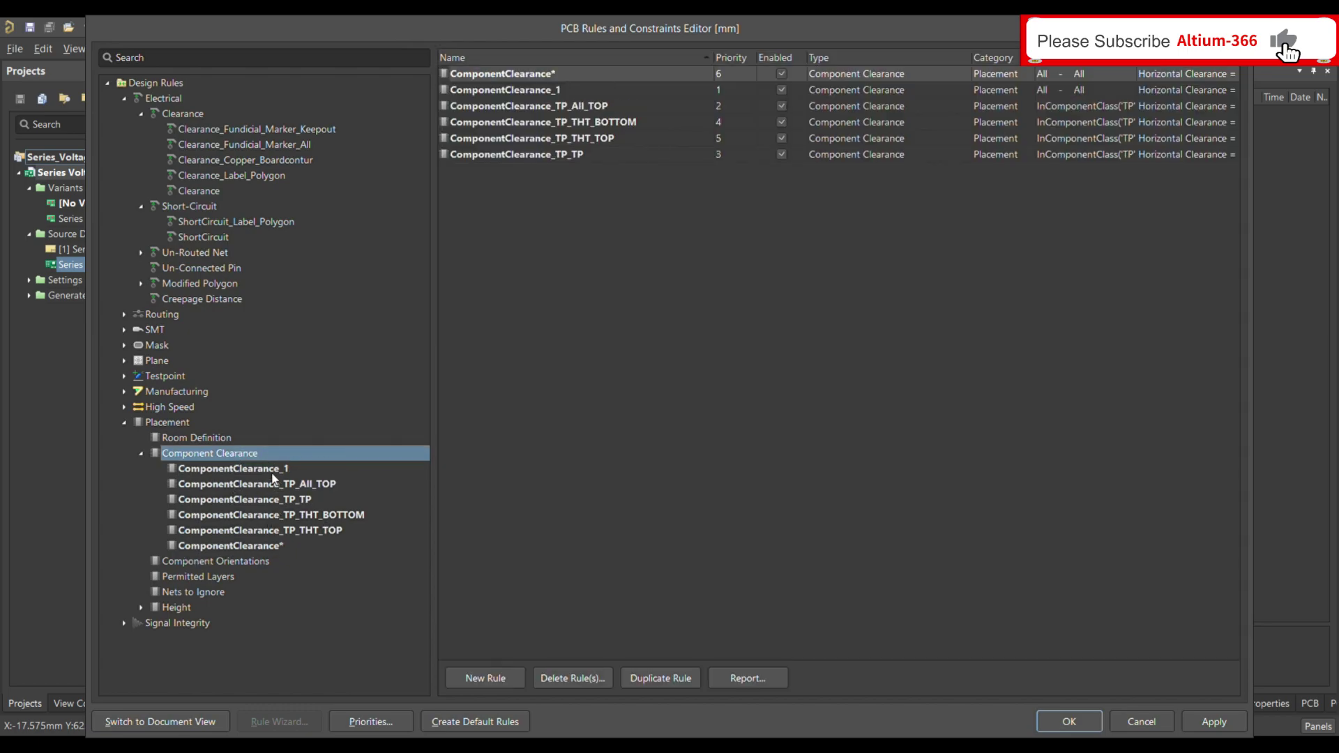
pyautogui.click(272, 473)
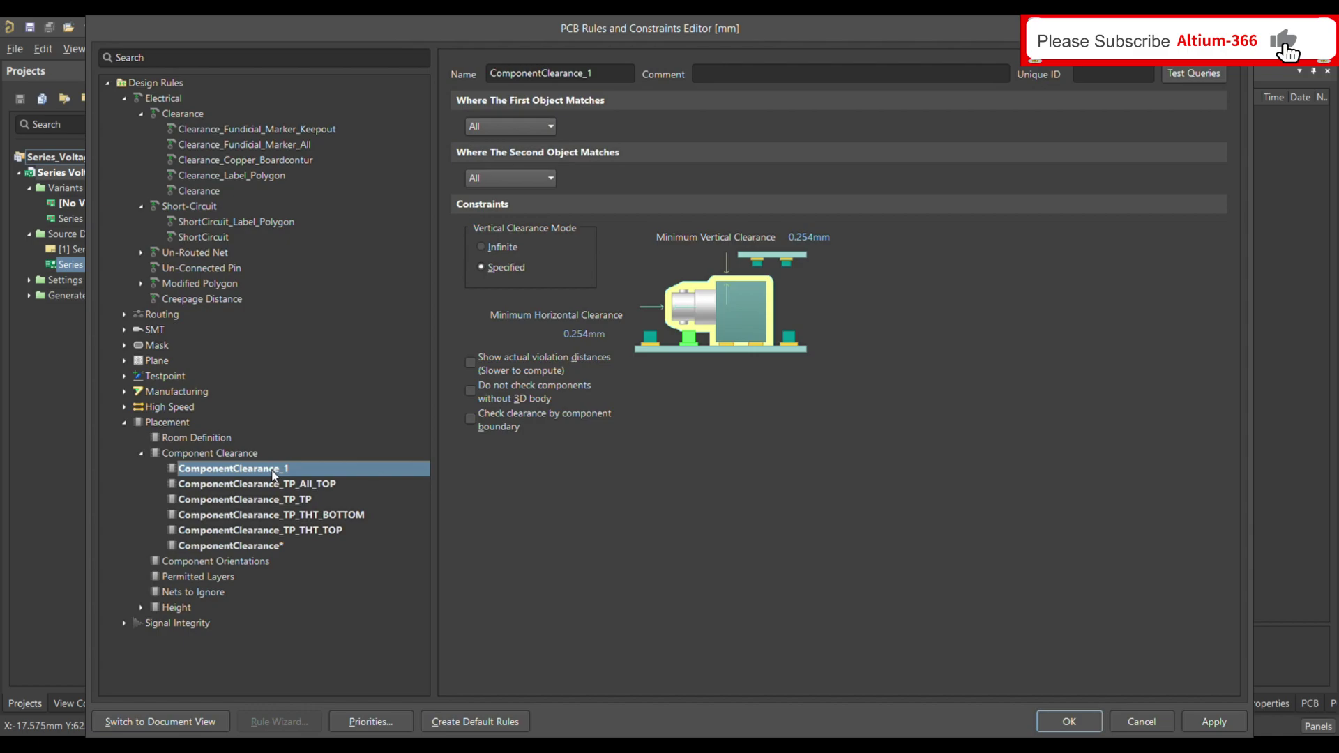
pyautogui.click(617, 80)
pyautogui.click(617, 80)
pyautogui.press('BackSpace')
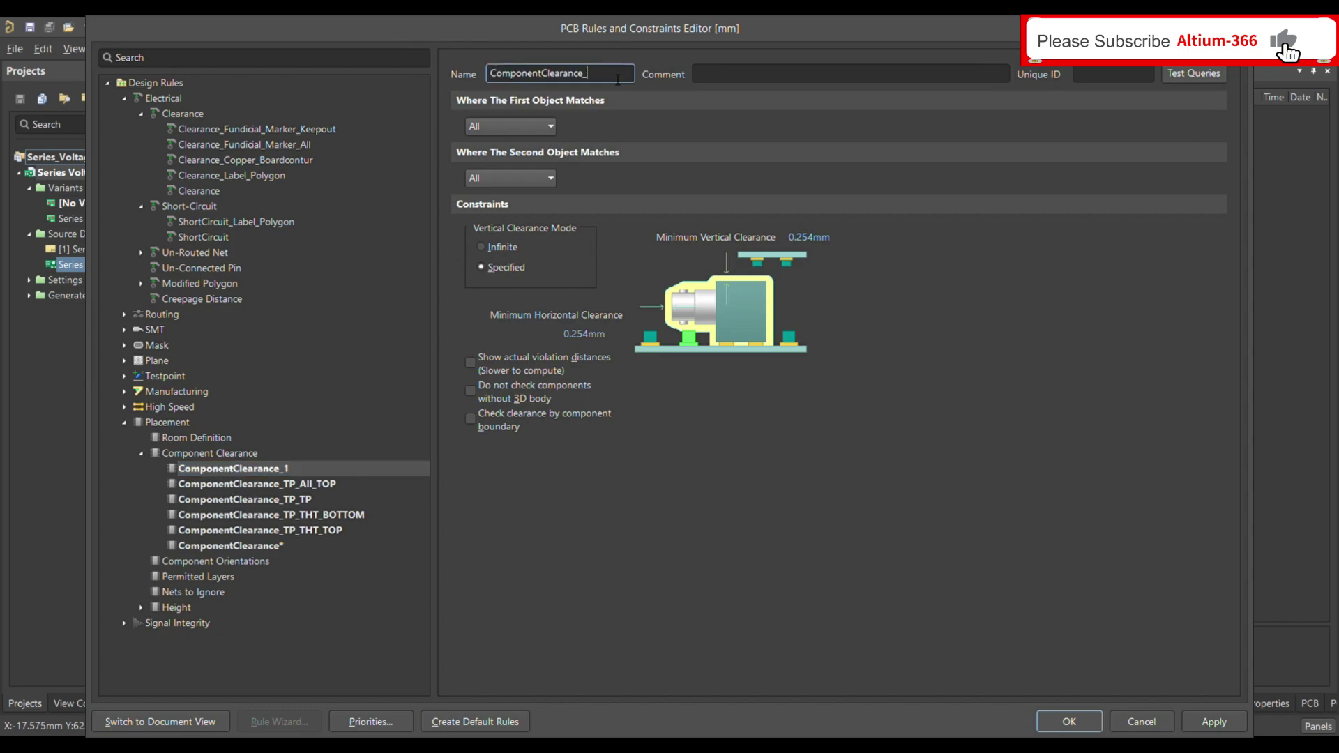
pyautogui.write('TP_All_BOTO')
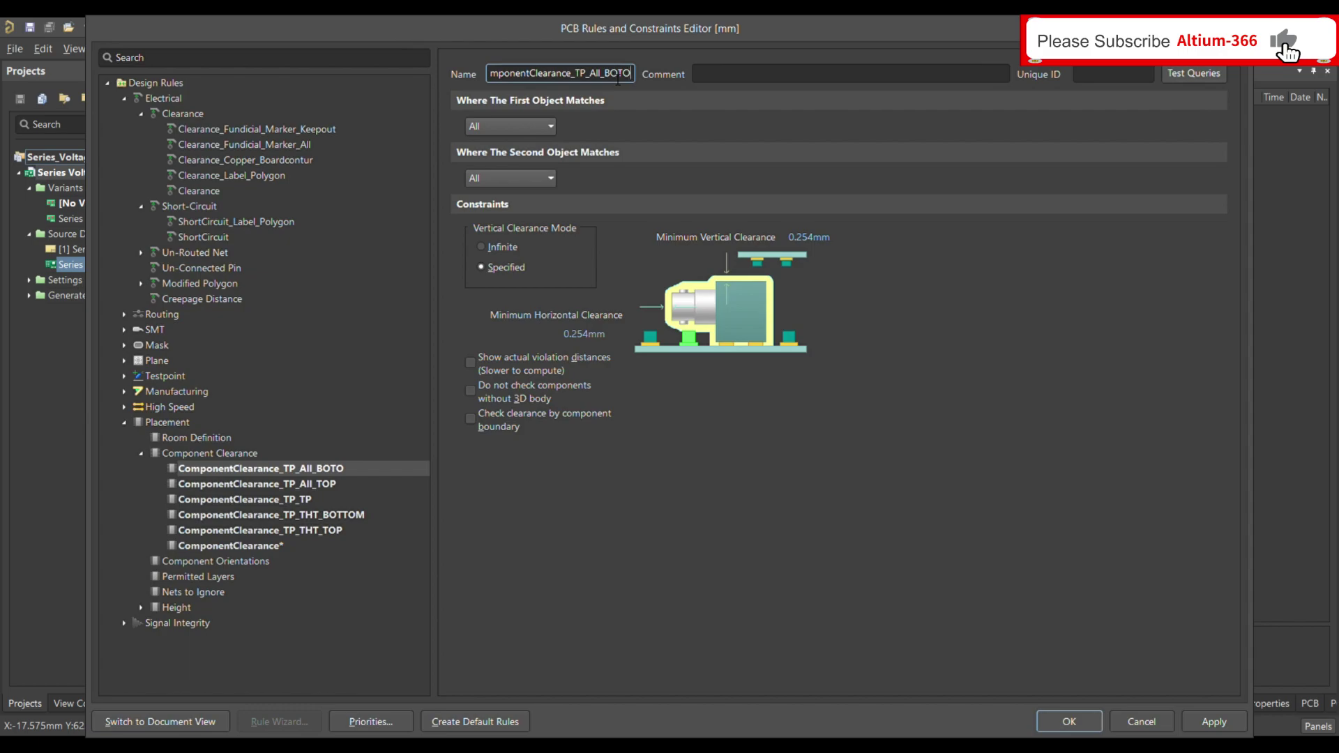
pyautogui.press('BackSpace')
pyautogui.write('TOM')
# Step: Match the first objects of the ComponentClearance_TP_All_BOTTOM rule with the custom query InComponentClass('TP') and OnBottom
pyautogui.click(558, 122)
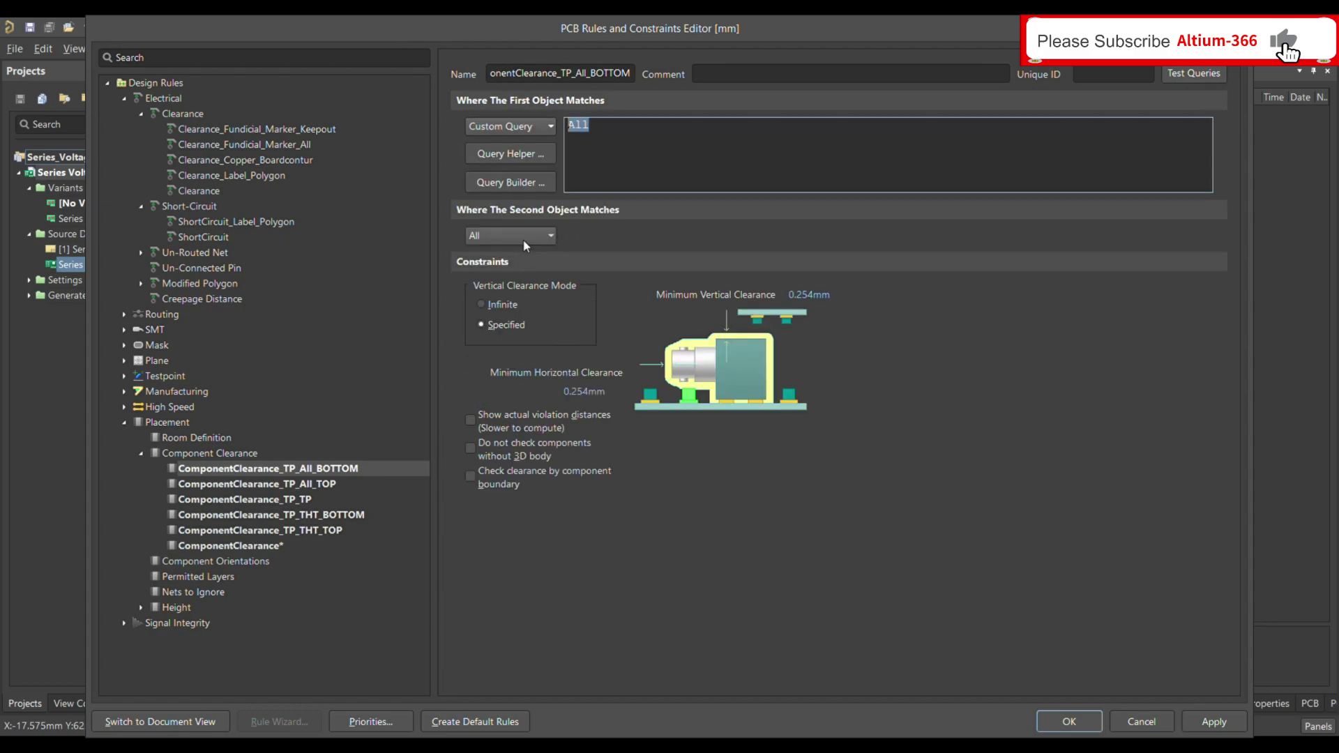
pyautogui.write('inc')
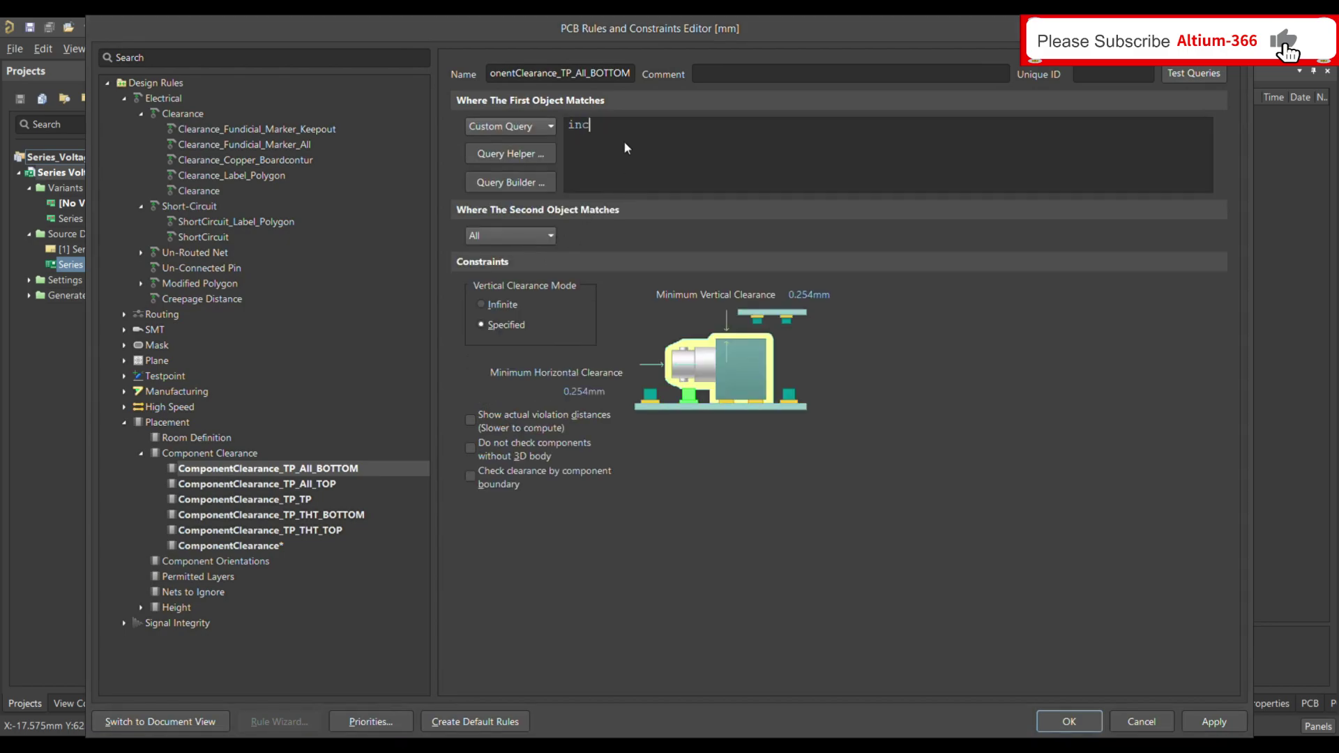
pyautogui.write("omponentClass('TP')")
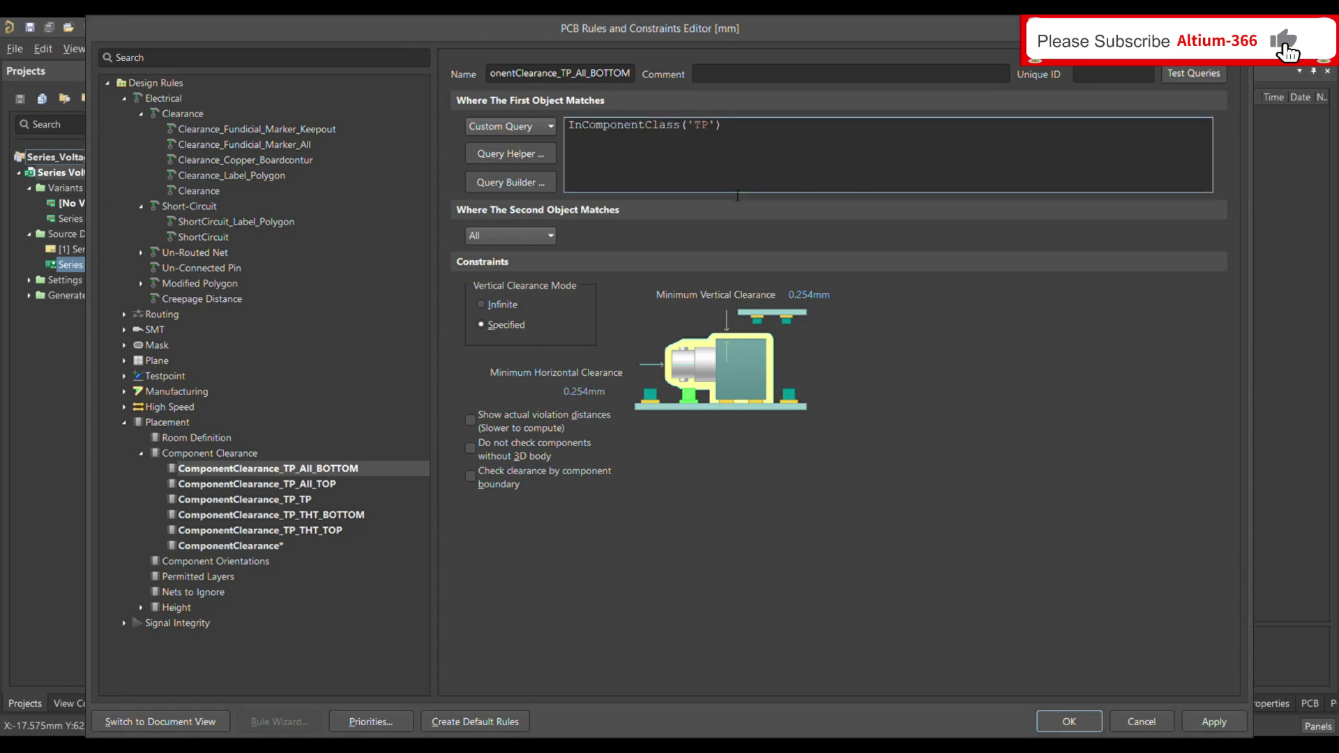
pyautogui.write(' and on')
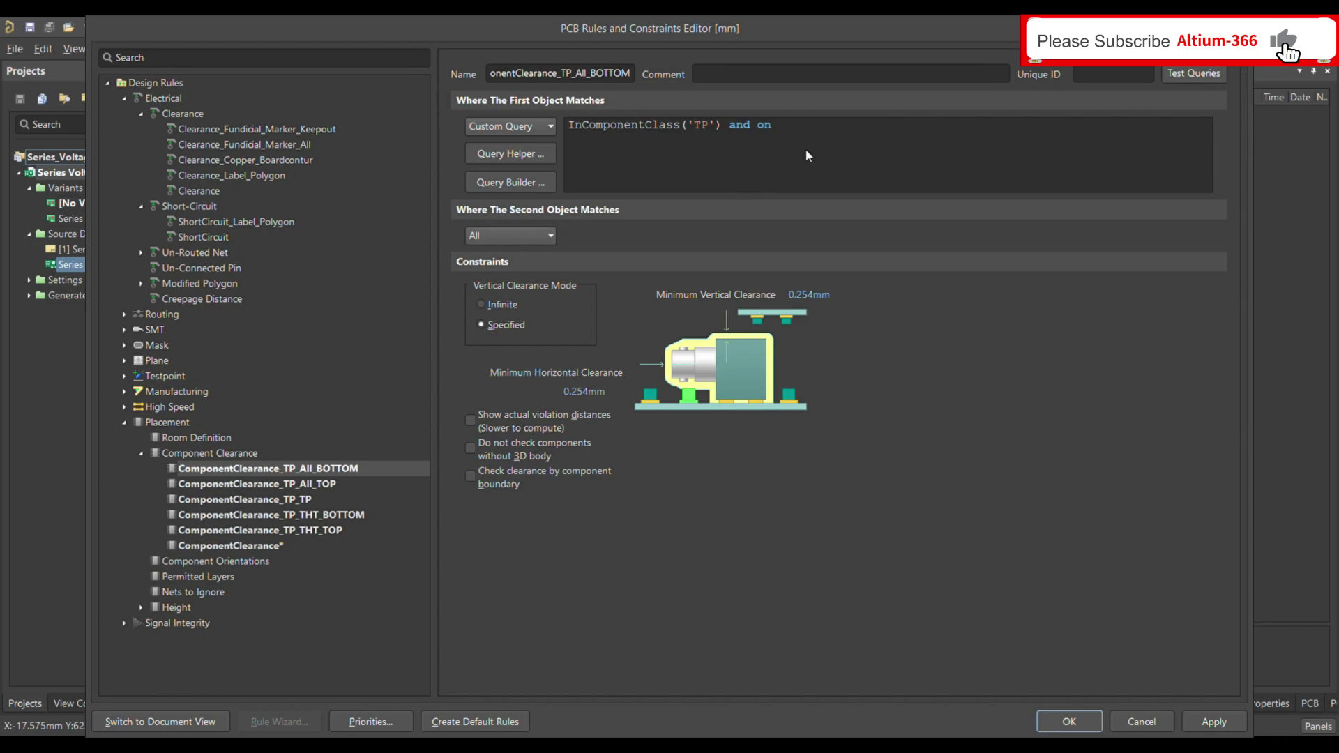
pyautogui.write('Bottom')
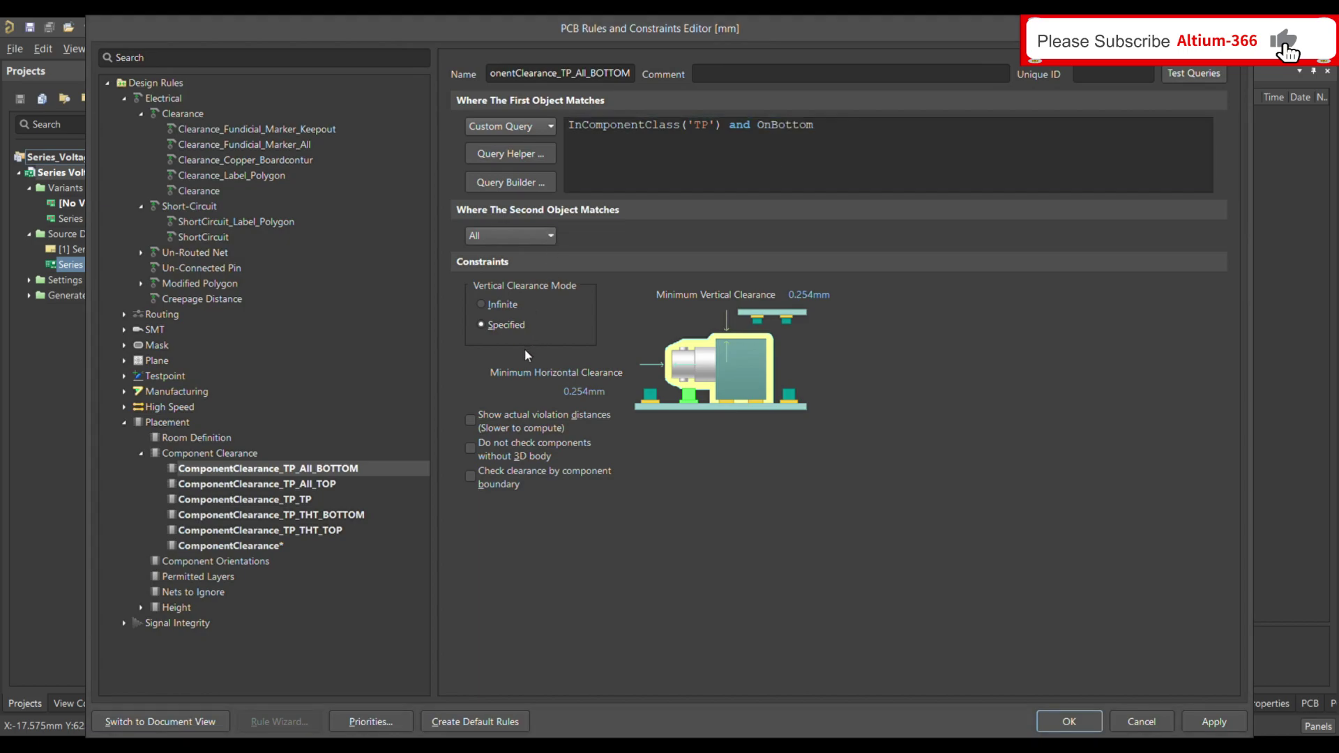
# Step: Match the second objects of the TP_All_BOTTOM rule with the custom query OnBottom and make its vertical clearance infinite
pyautogui.click(510, 235)
pyautogui.click(504, 319)
pyautogui.write('on')
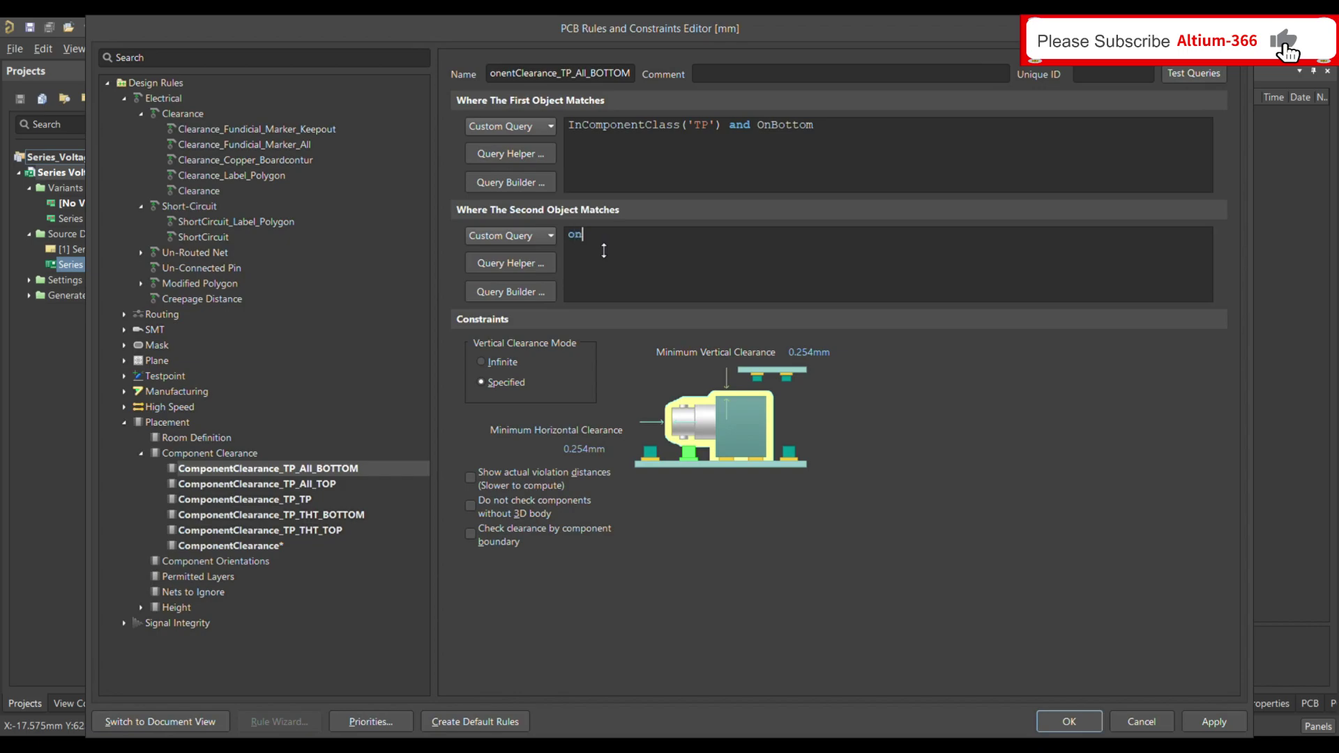
pyautogui.write('Bottom')
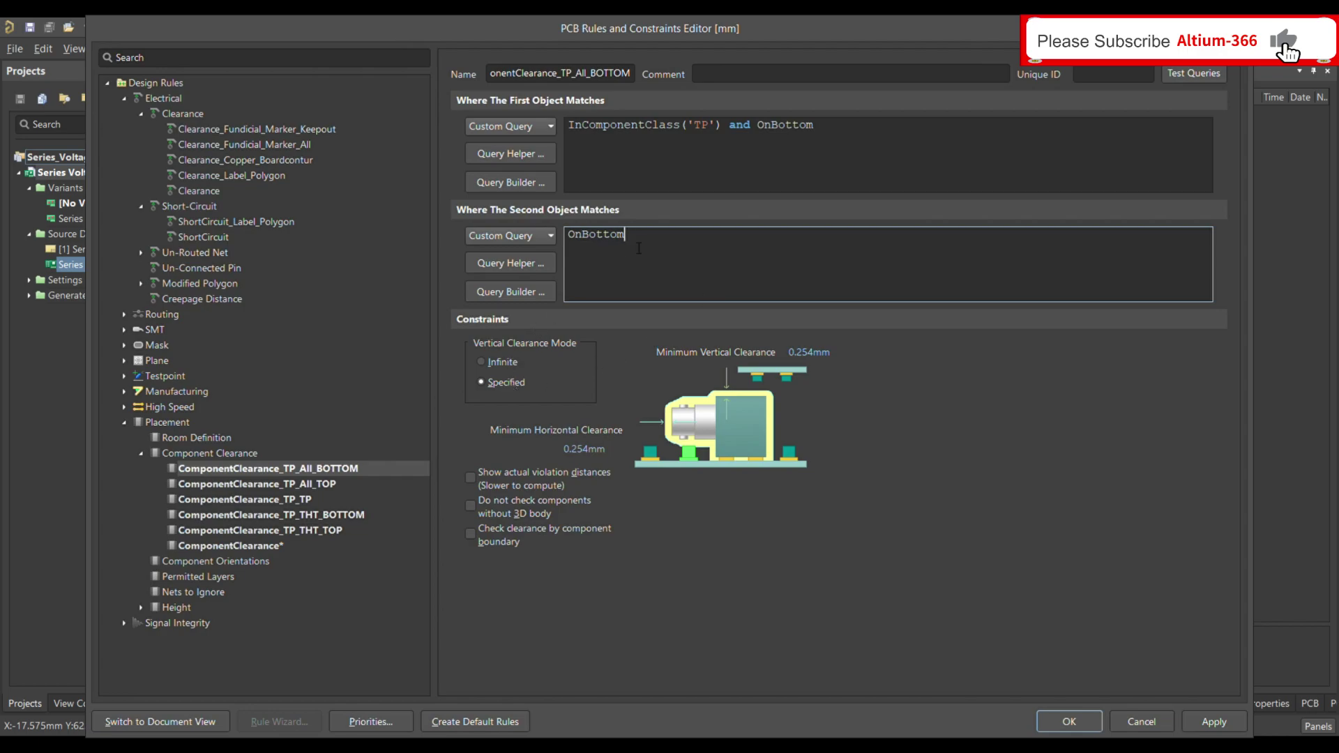
pyautogui.click(500, 363)
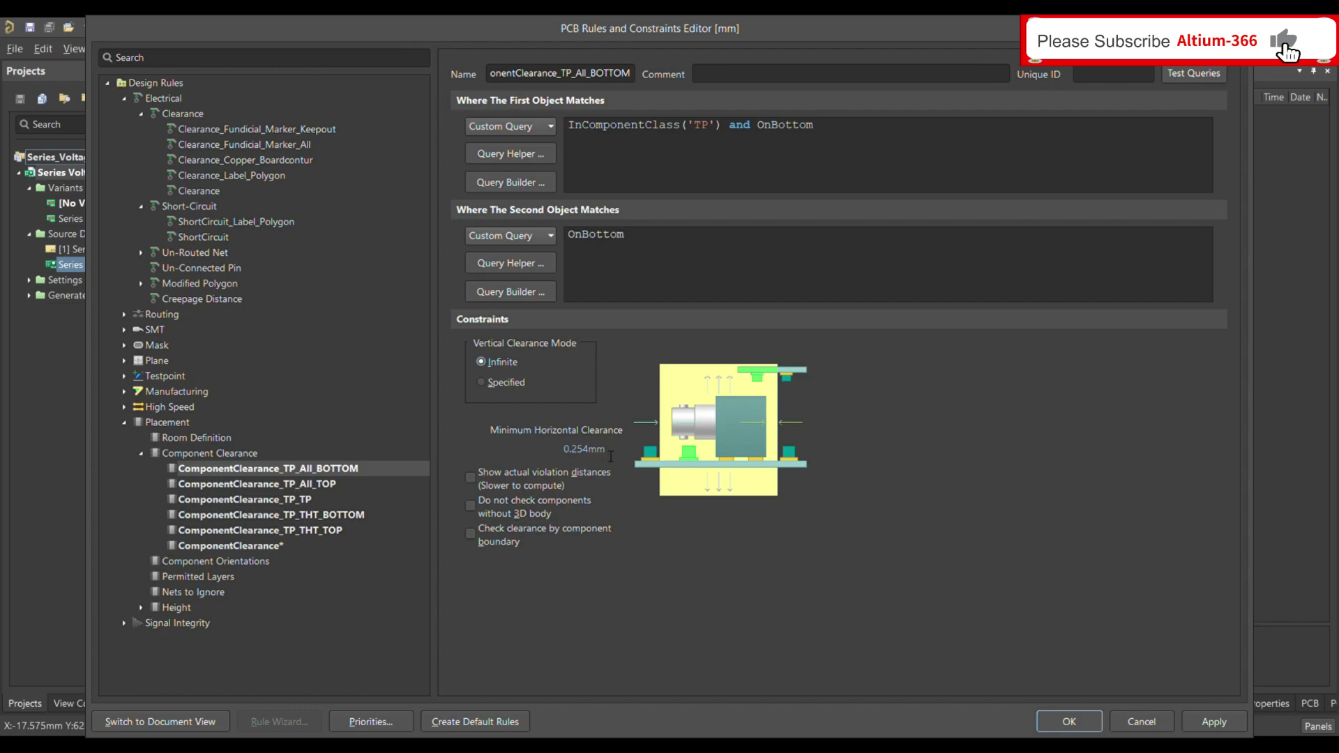
# Step: Set the ComponentClearance_TP_All_BOTTOM rule's minimum horizontal clearance to 0.5 mm, with actual violation distances shown
pyautogui.click(582, 454)
pyautogui.write('0')
# Step: Prioritise the component clearance rules as TP_THT_TOP, TP_THT_BOTTOM, TP_TP, TP_All_TOP, TP_All_BOTTOM and the general rule last, and apply the rule changes
pyautogui.click(374, 722)
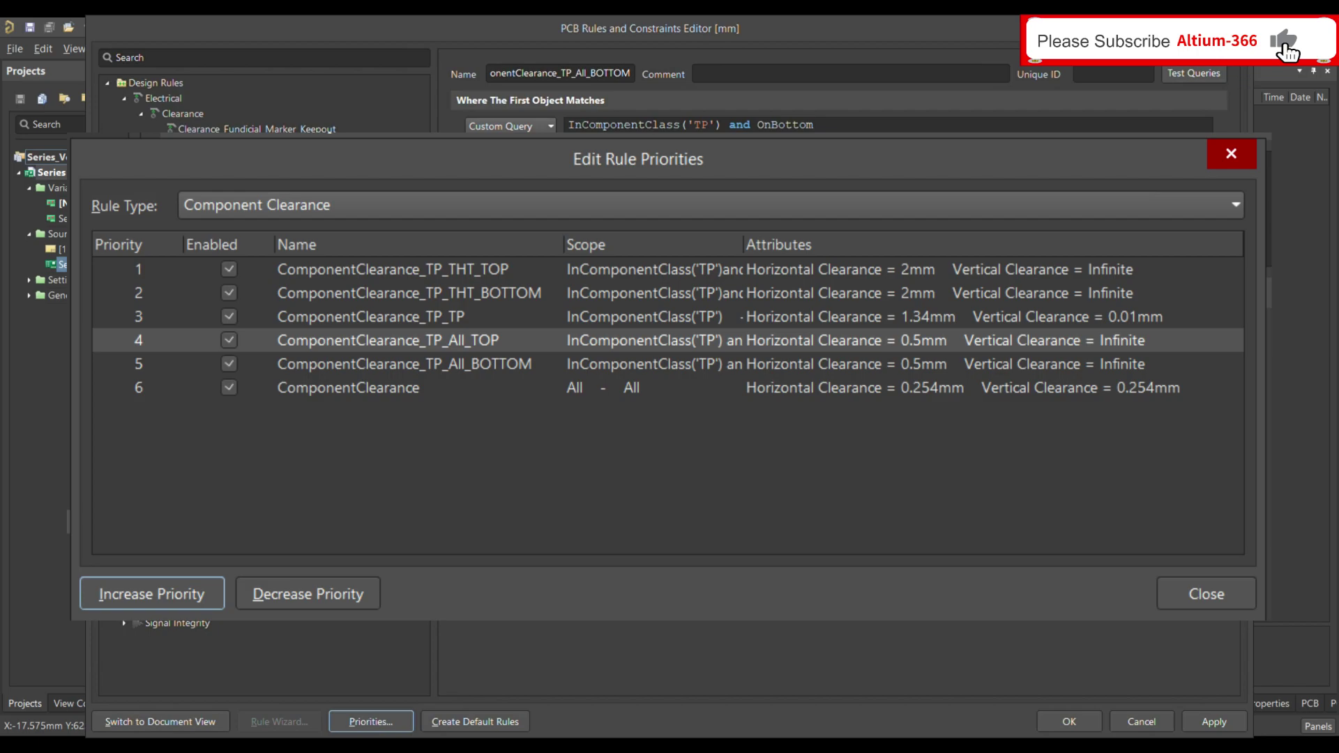
pyautogui.click(1205, 594)
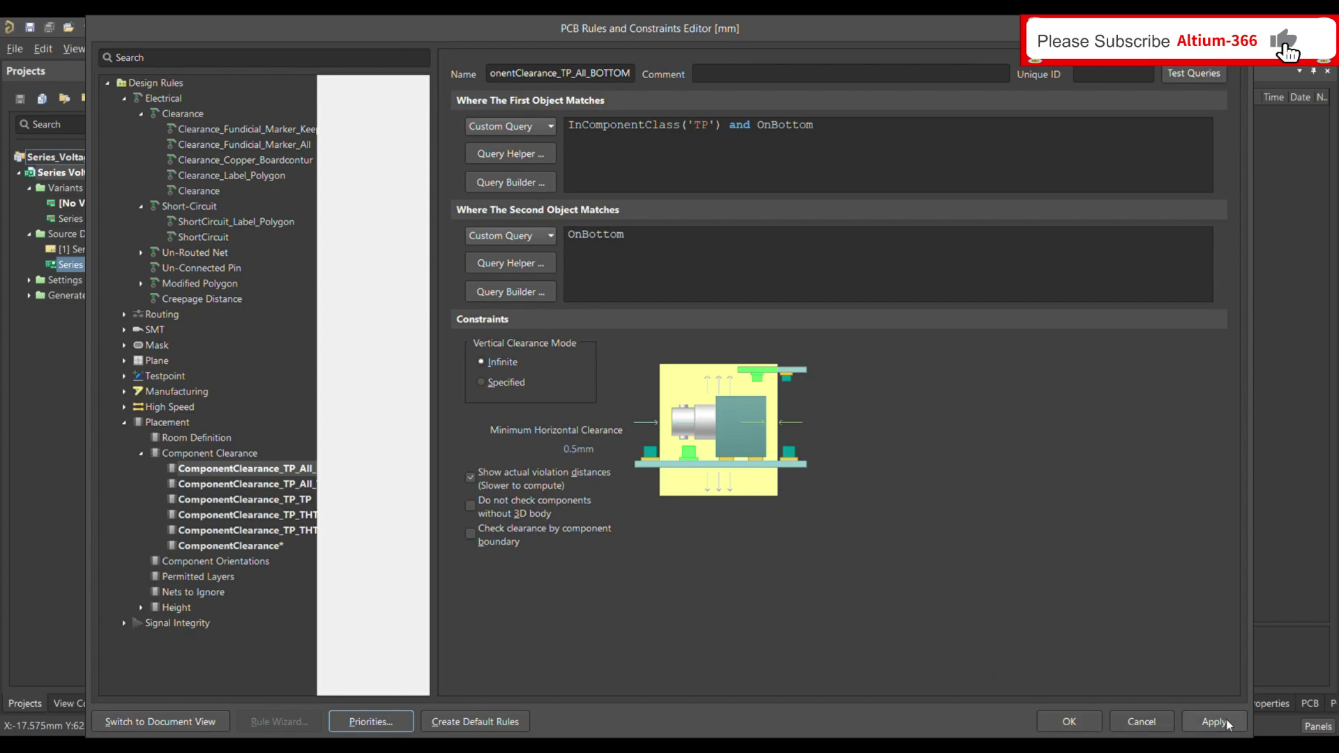
pyautogui.click(1214, 722)
pyautogui.click(1067, 722)
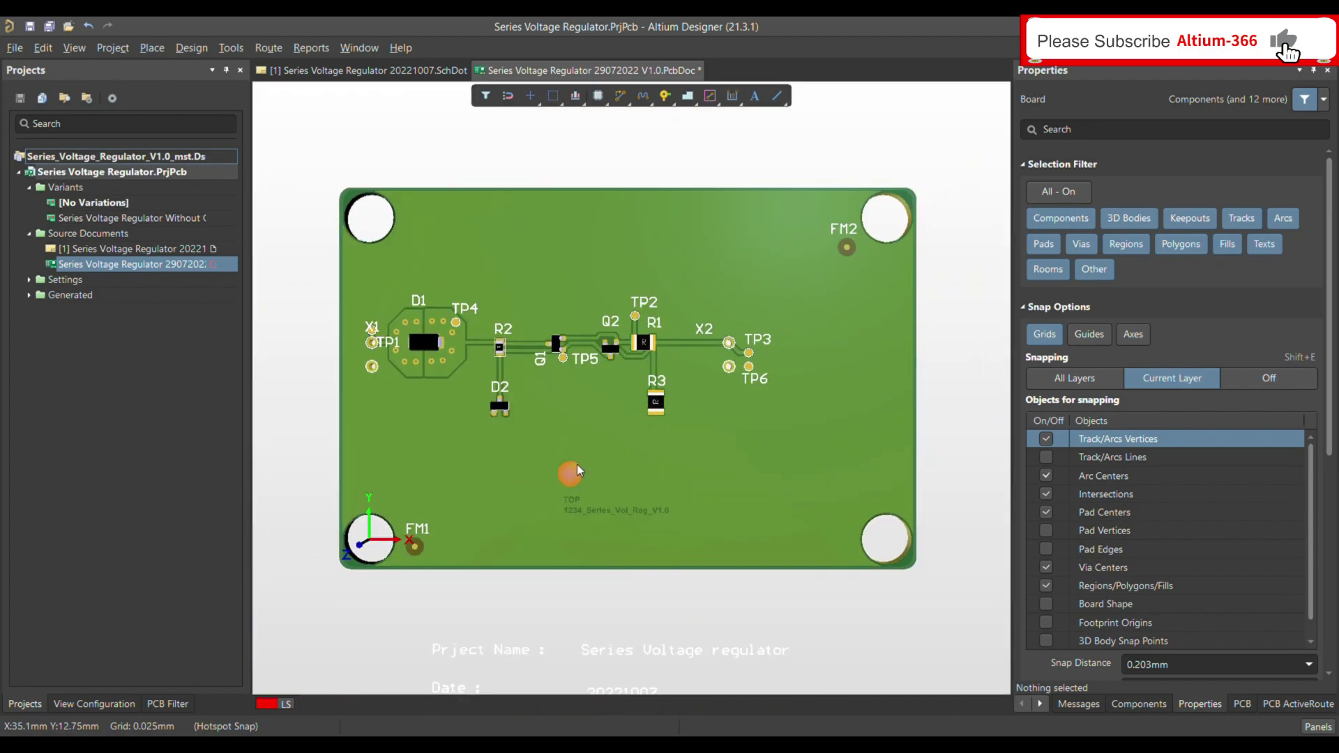
# Step: Measure the gap between the edge of test point TP1 and the adjacent through-hole pad of X1 in the 3D view
pyautogui.keyDown('ctrl'); pyautogui.scroll(3, 373, 317); pyautogui.keyUp('ctrl')
pyautogui.keyDown('ctrl'); pyautogui.scroll(1, 376, 324); pyautogui.keyUp('ctrl')
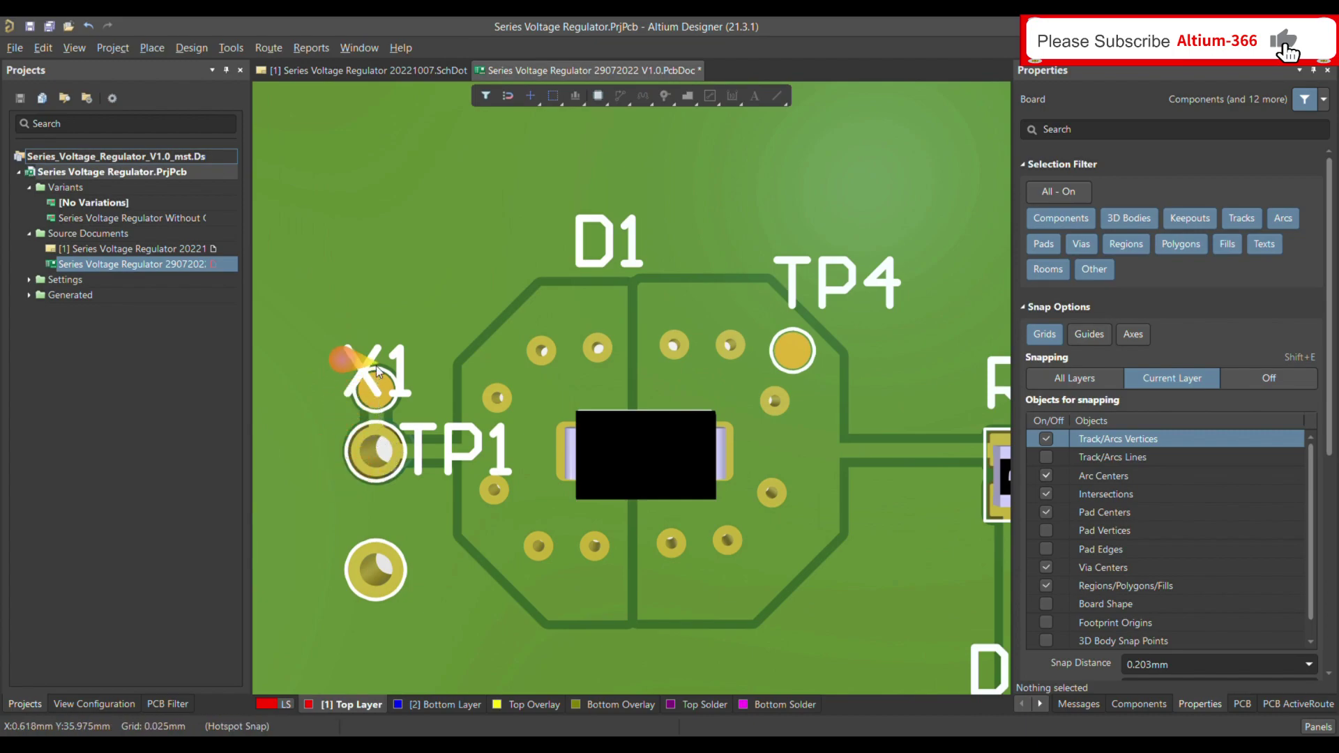
pyautogui.keyDown('ctrl'); pyautogui.scroll(-2, 375, 400); pyautogui.keyUp('ctrl')
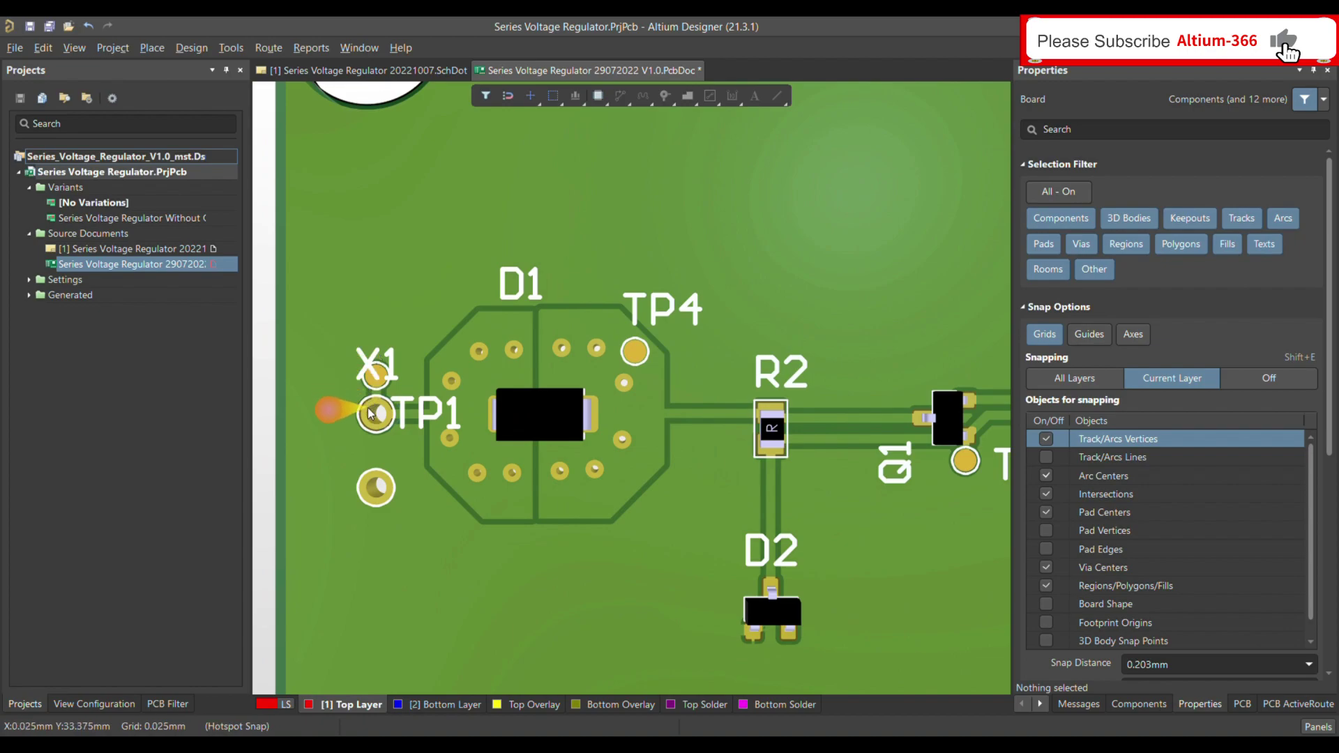
pyautogui.keyDown('ctrl'); pyautogui.scroll(1, 374, 369); pyautogui.keyUp('ctrl')
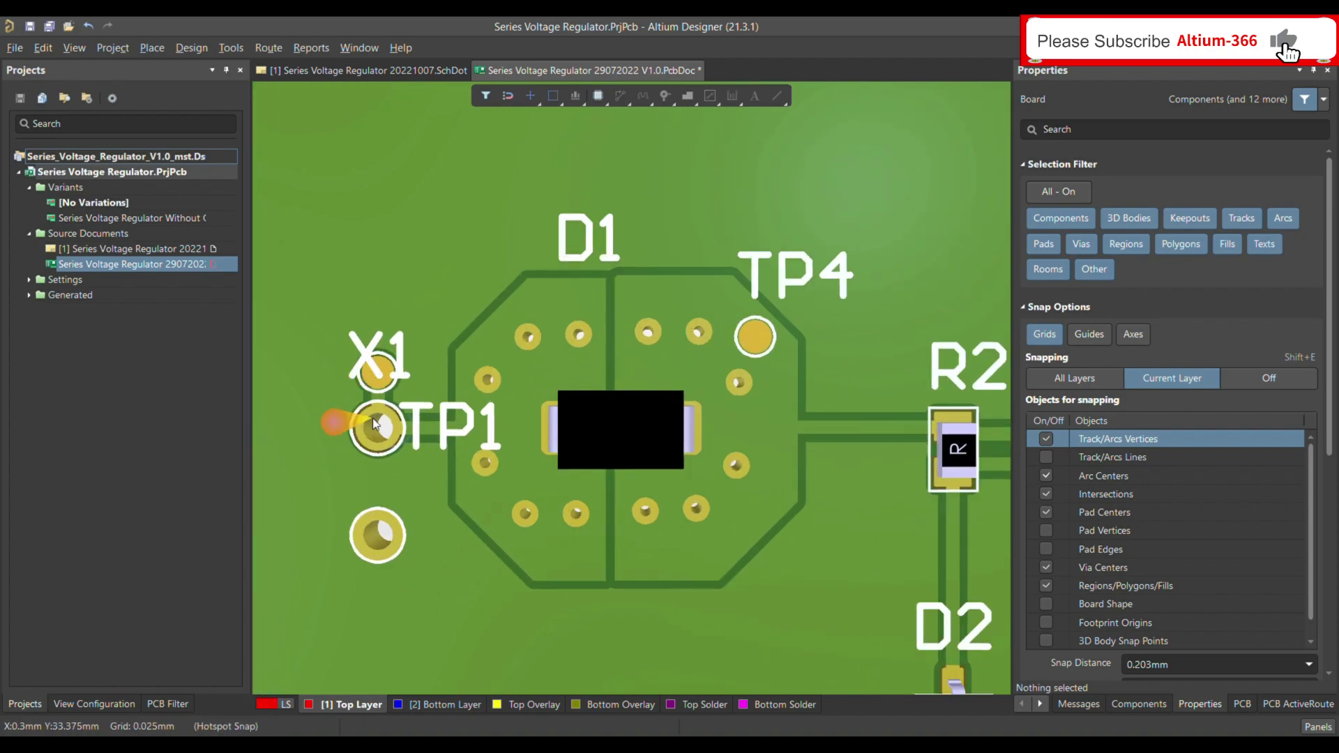
pyautogui.keyDown('ctrl'); pyautogui.scroll(3, 374, 400); pyautogui.keyUp('ctrl')
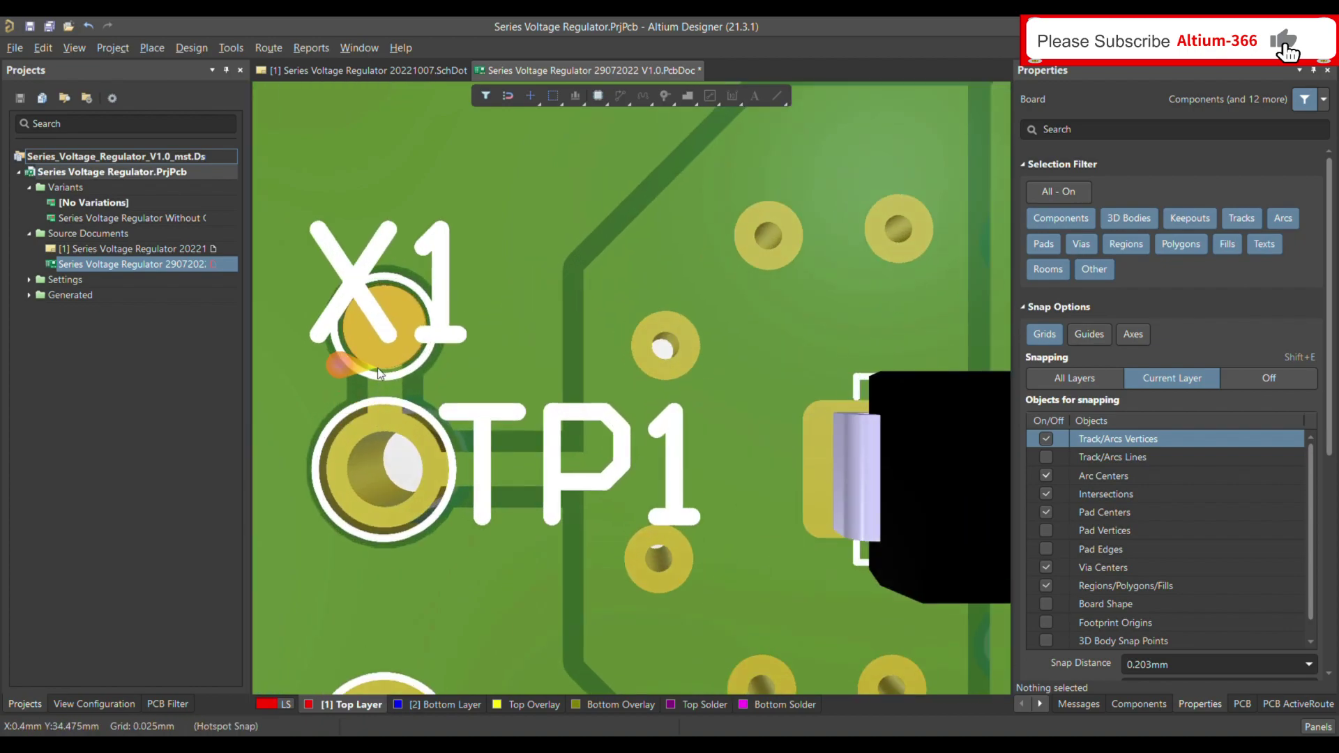
pyautogui.keyDown('ctrl'); pyautogui.scroll(-1, 378, 367); pyautogui.keyUp('ctrl')
pyautogui.keyDown('ctrl'); pyautogui.scroll(-2, 378, 367); pyautogui.keyUp('ctrl')
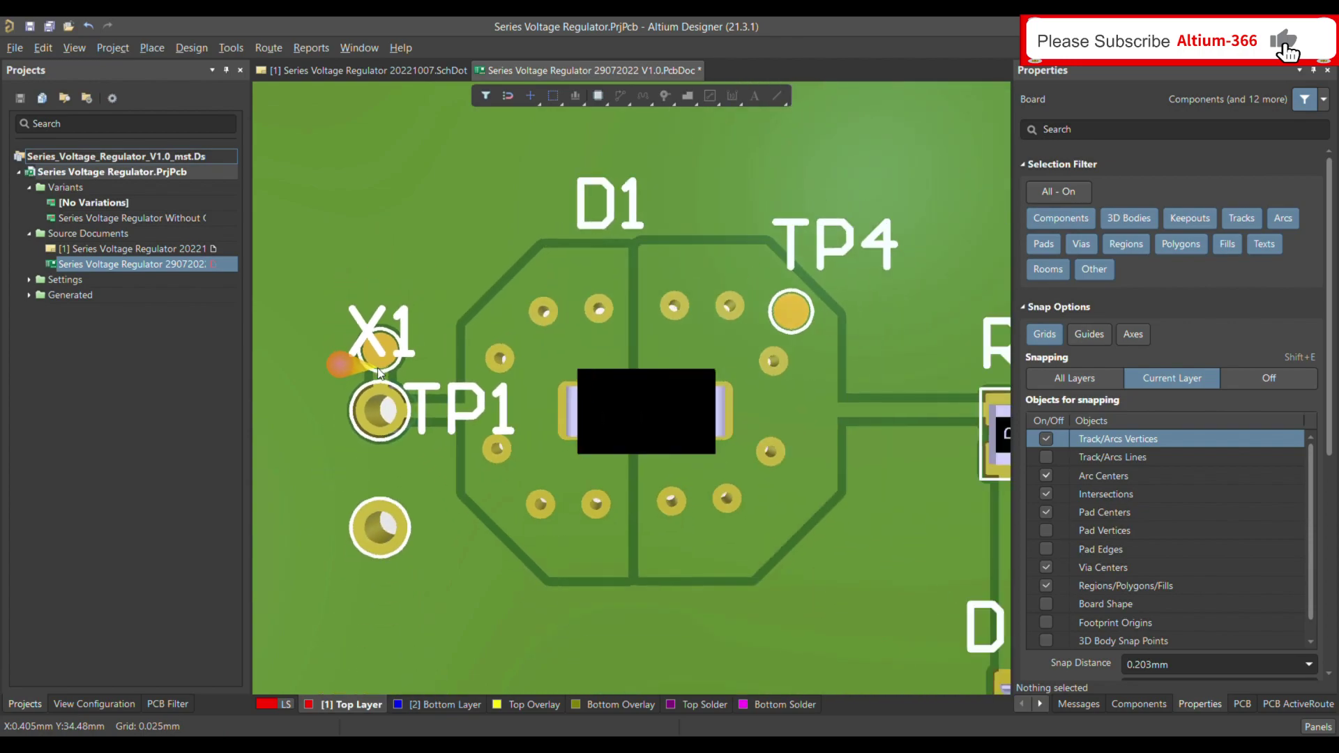
pyautogui.keyDown('ctrl'); pyautogui.scroll(-1, 370, 375); pyautogui.keyUp('ctrl')
pyautogui.keyDown('ctrl'); pyautogui.scroll(4, 368, 380); pyautogui.keyUp('ctrl')
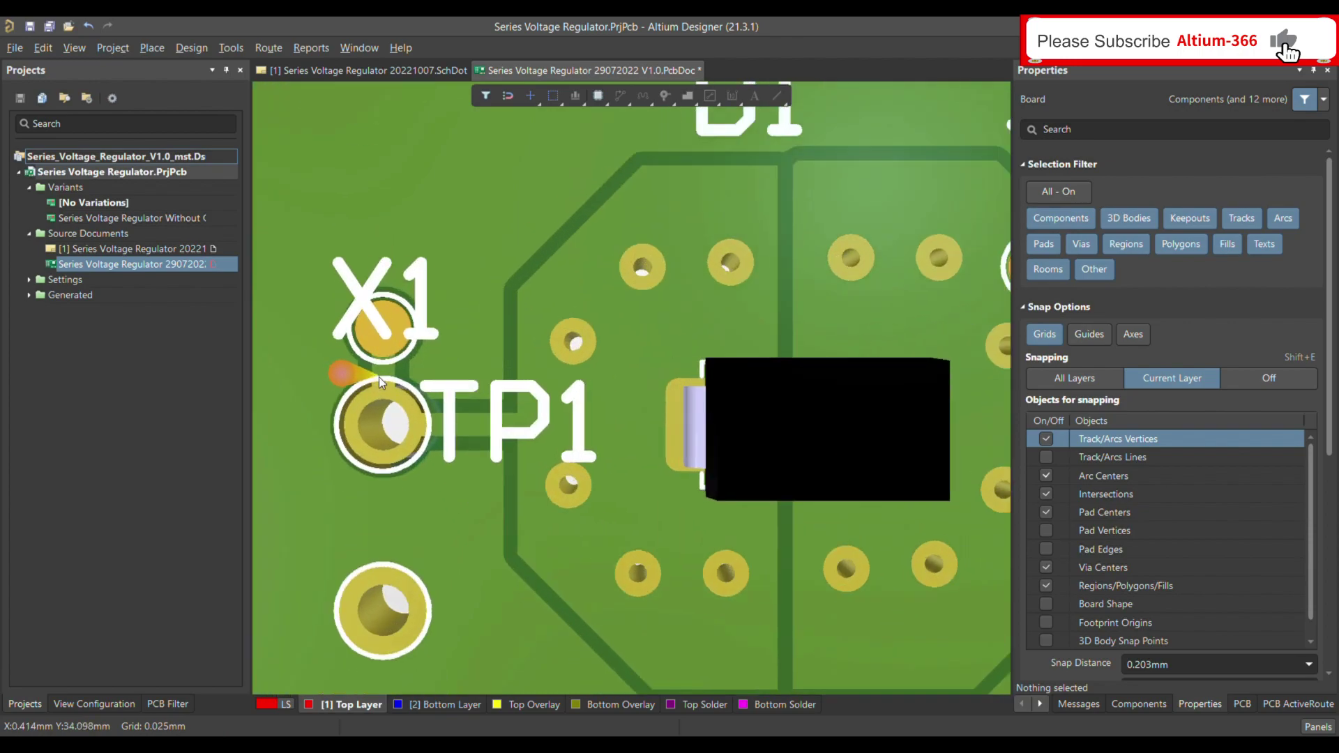
pyautogui.hotkey('ctrl', 'm')
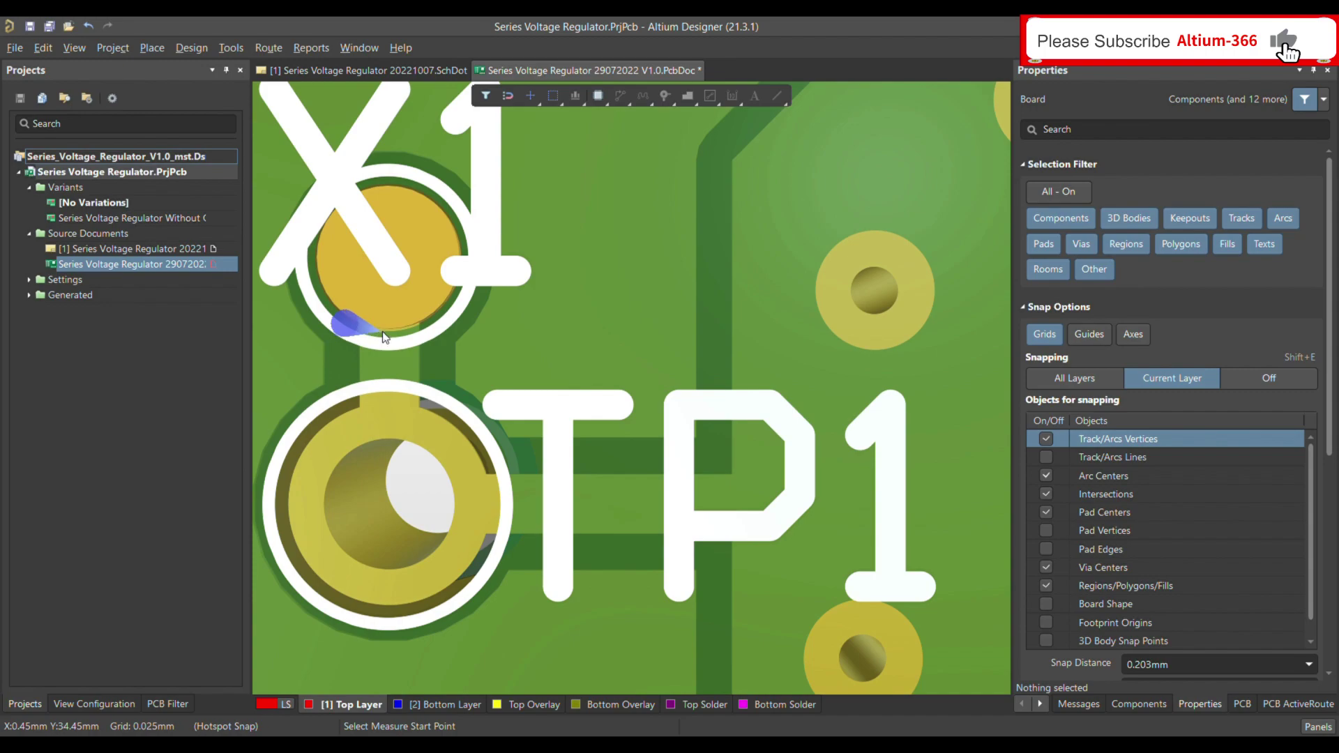
pyautogui.click(384, 335)
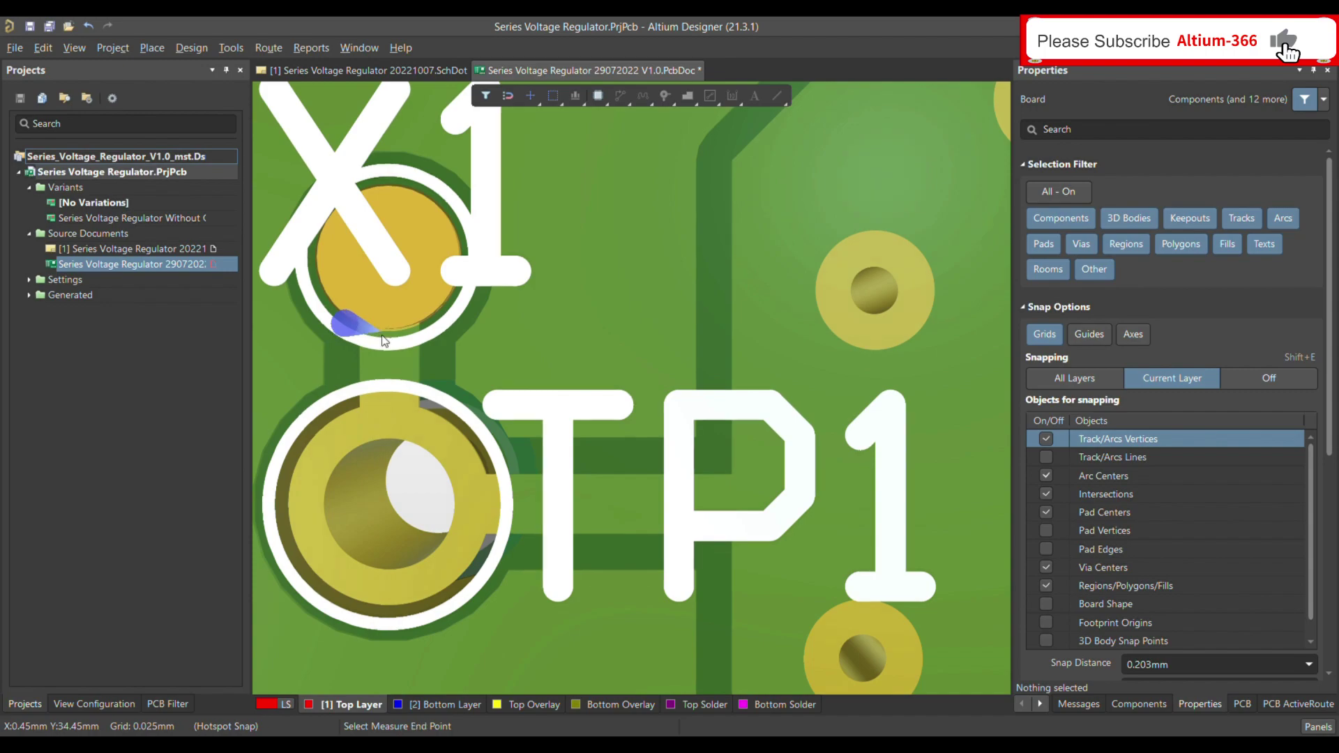
pyautogui.click(389, 392)
pyautogui.click(389, 392)
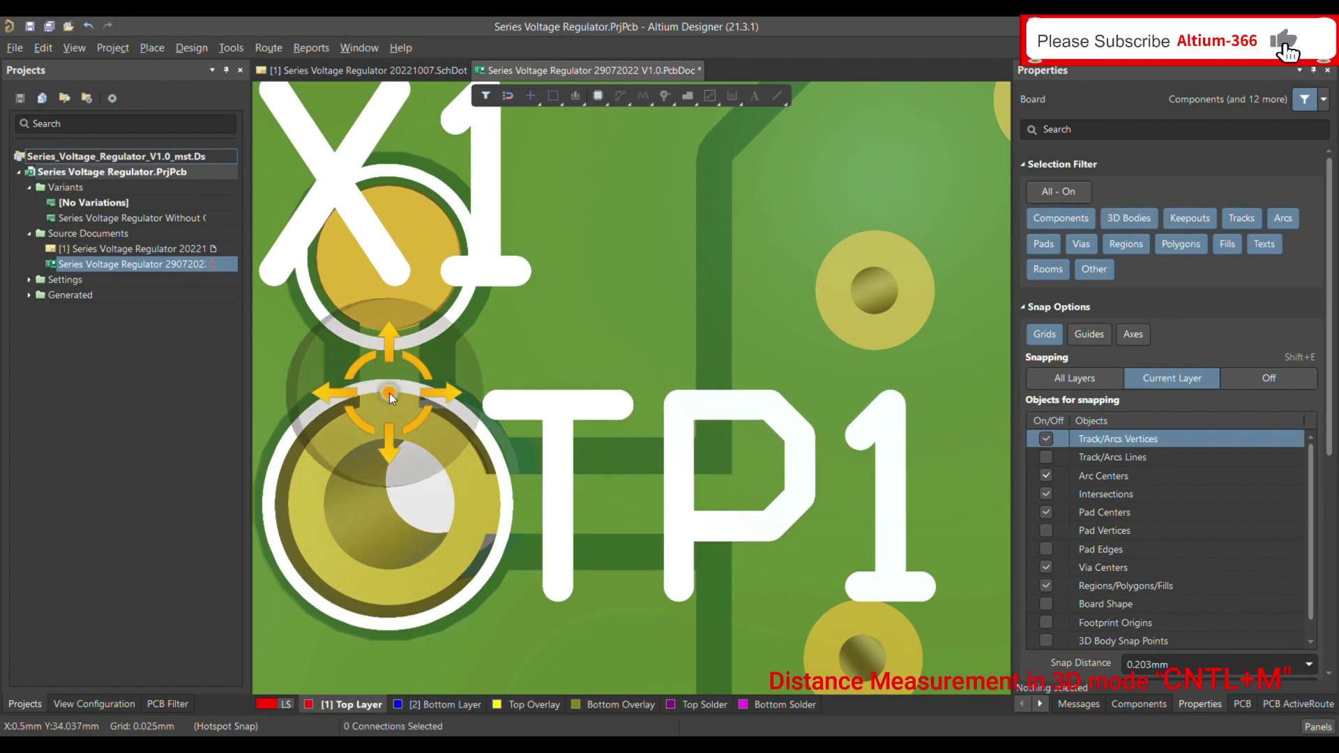
# Step: Measure the centre-to-centre distance between test points TP3 and TP6, and clear the measurement
pyautogui.keyDown('ctrl'); pyautogui.scroll(-5, 383, 292); pyautogui.keyUp('ctrl')
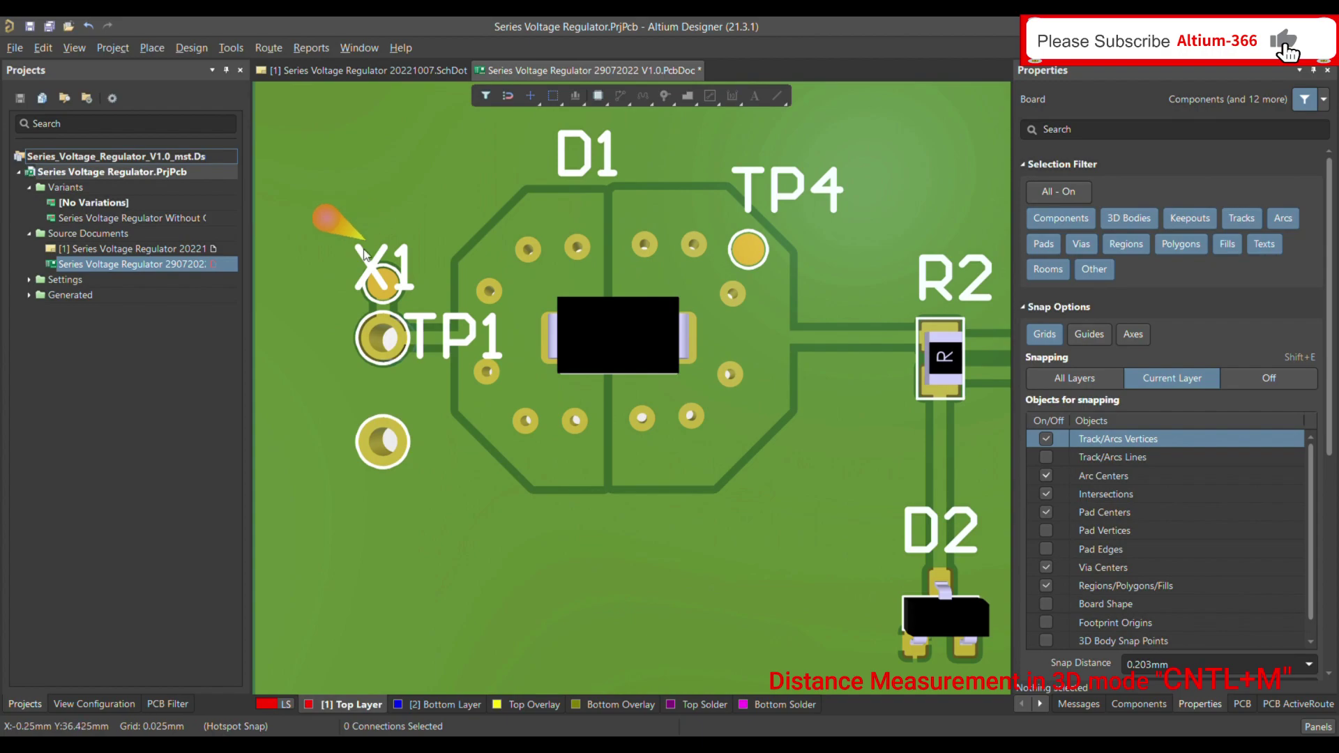
pyautogui.keyDown('ctrl'); pyautogui.scroll(-5, 363, 250); pyautogui.keyUp('ctrl')
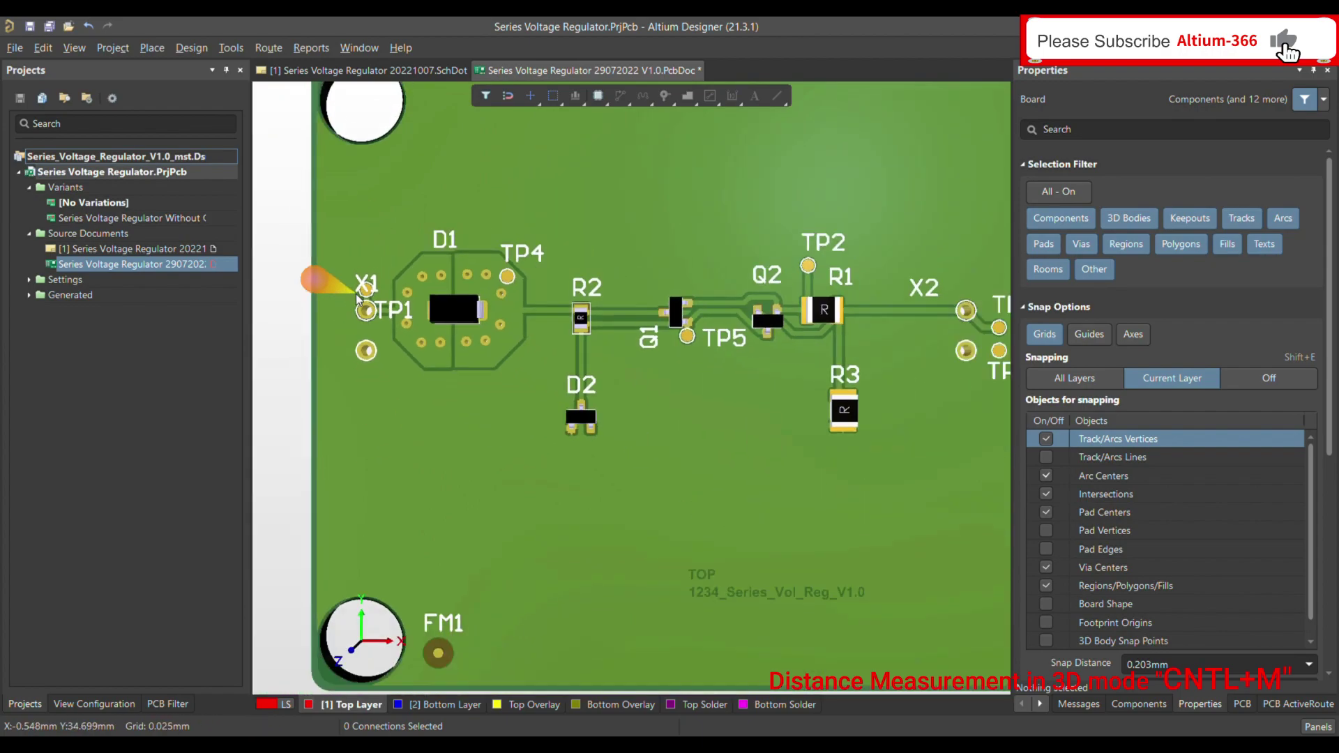
pyautogui.keyDown('ctrl'); pyautogui.scroll(-3, 359, 296); pyautogui.keyUp('ctrl')
pyautogui.keyDown('ctrl'); pyautogui.scroll(5, 840, 314); pyautogui.keyUp('ctrl')
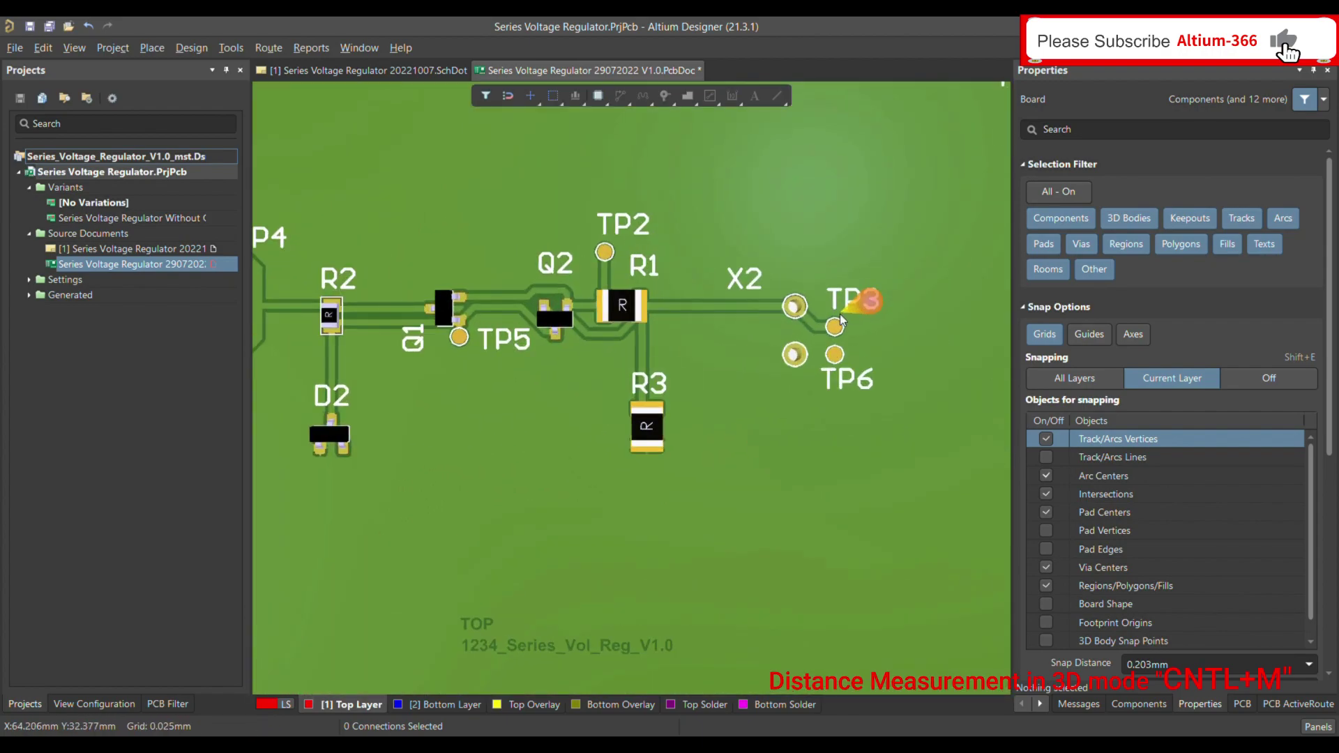
pyautogui.keyDown('ctrl'); pyautogui.scroll(4, 840, 314); pyautogui.keyUp('ctrl')
pyautogui.keyDown('ctrl'); pyautogui.scroll(1, 840, 395); pyautogui.keyUp('ctrl')
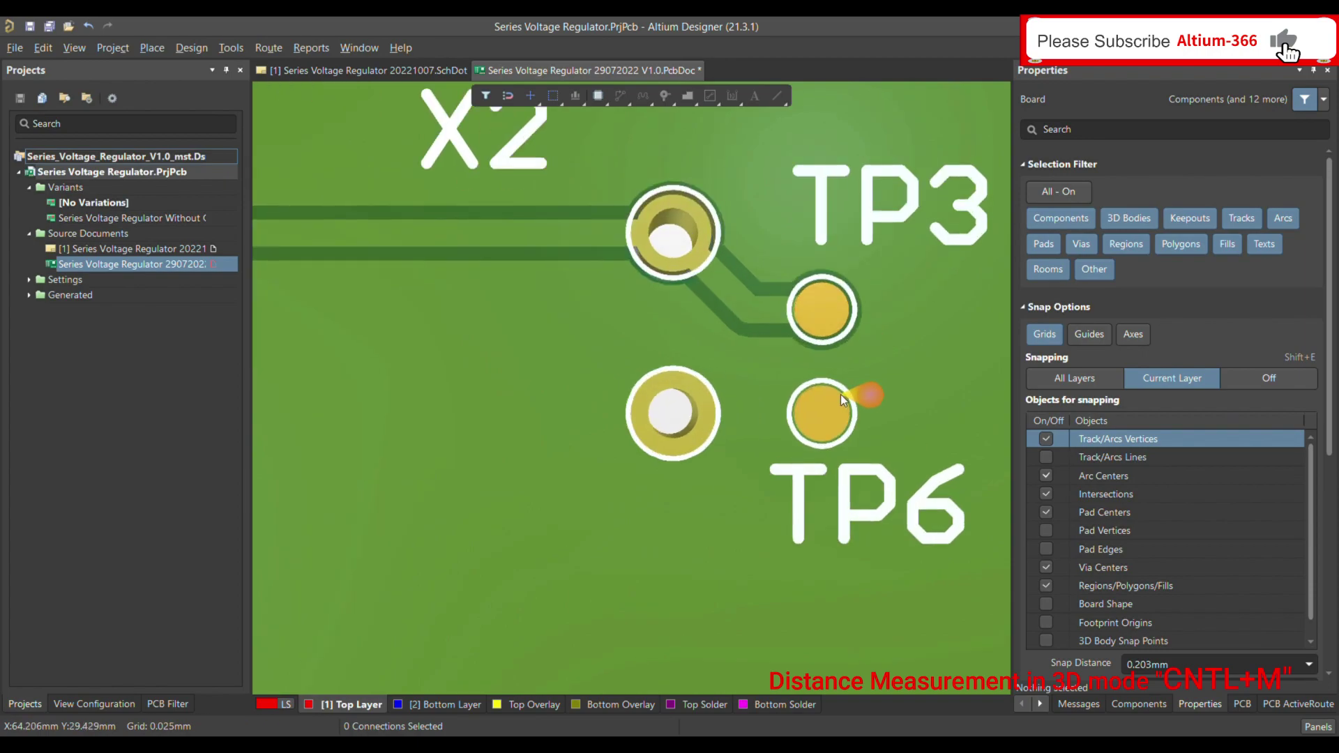
pyautogui.hotkey('ctrl', 'm')
pyautogui.click(820, 308)
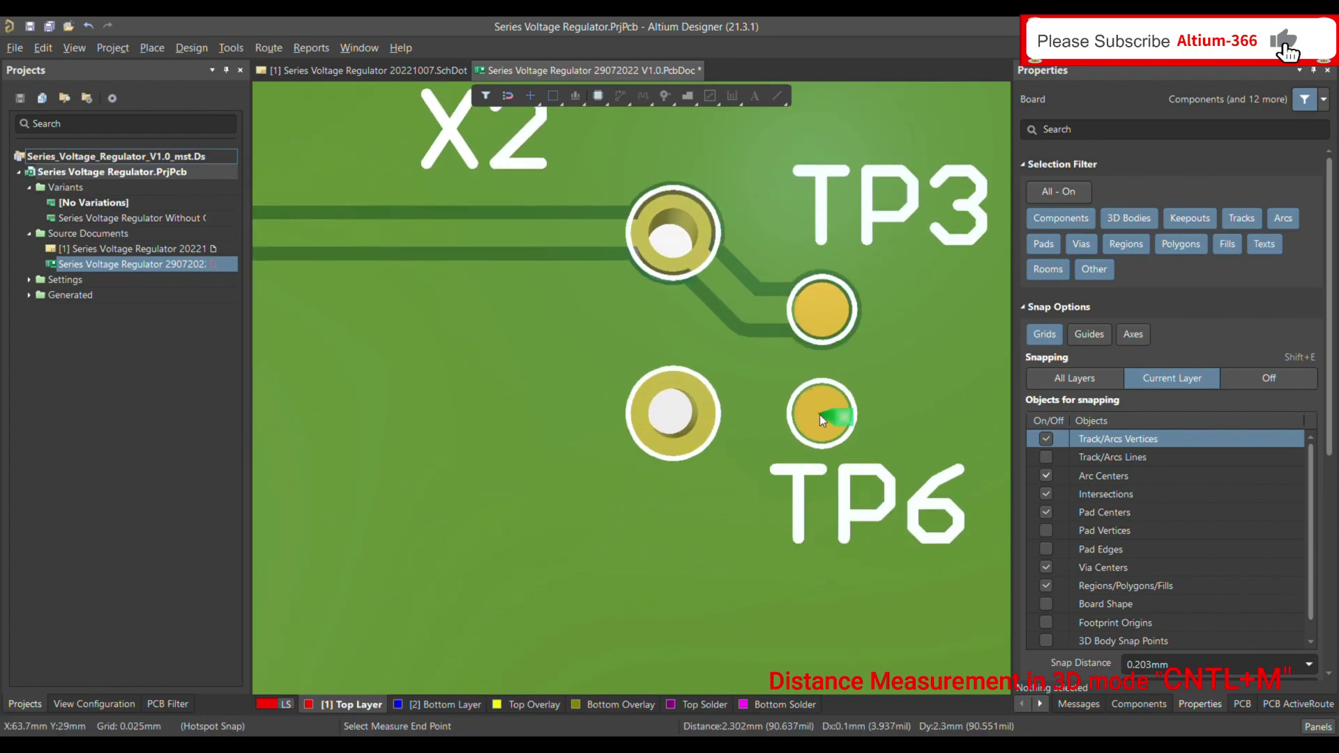
pyautogui.click(820, 417)
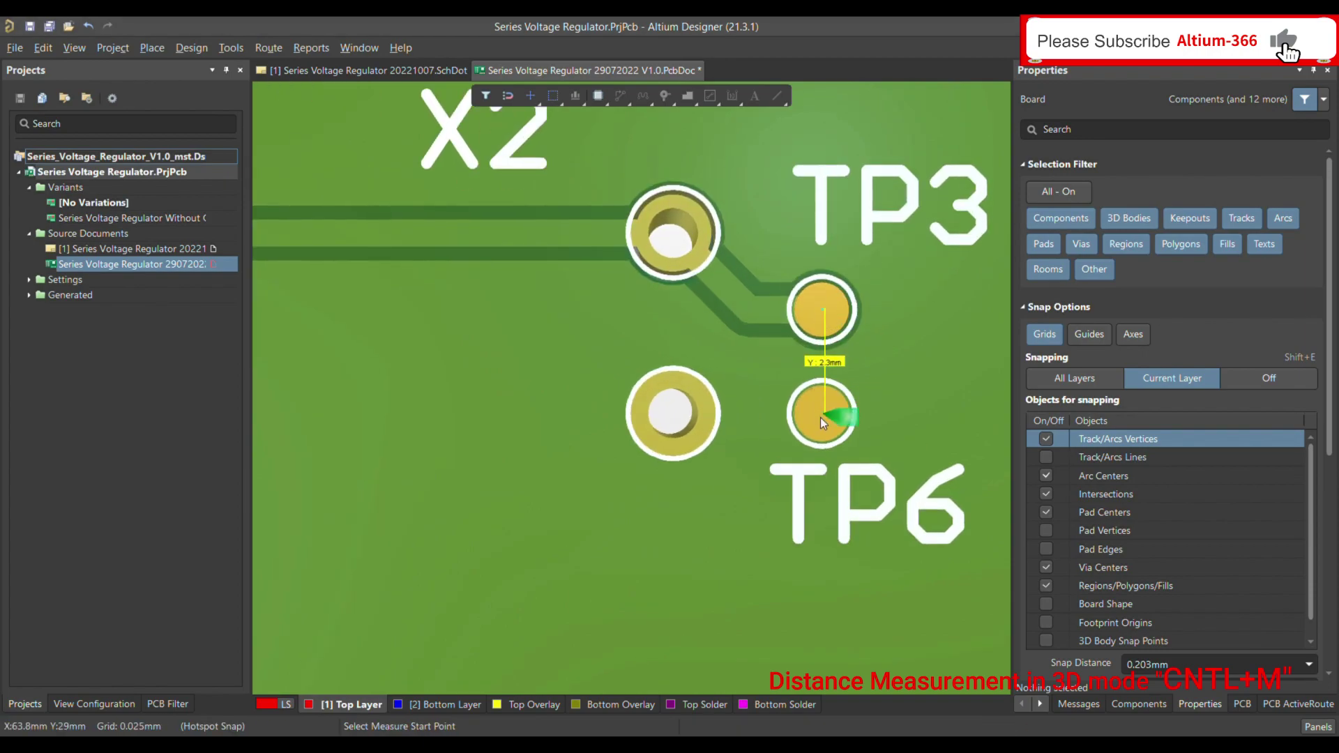
pyautogui.rightClick(818, 318)
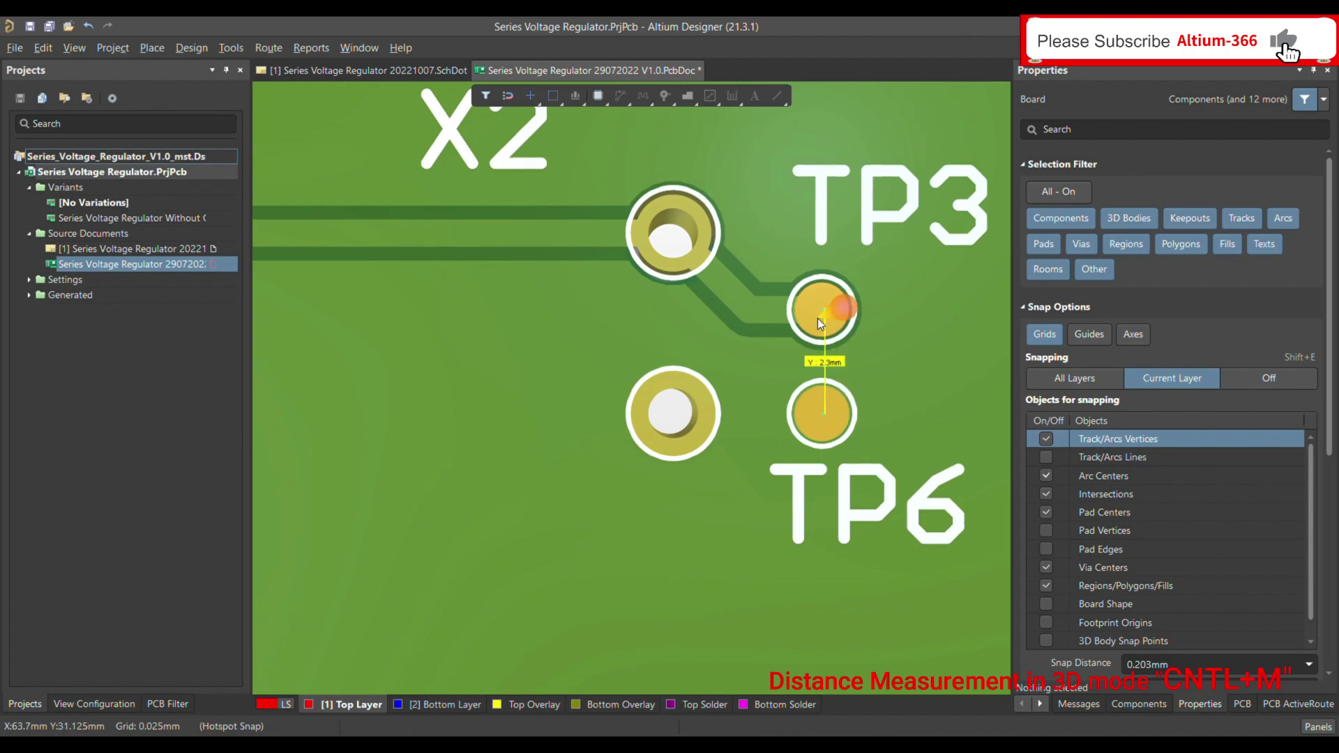
pyautogui.press('shift')
# Step: Measure the gap from the edge of test point TP6 to the neighbouring through-hole pad of X2
pyautogui.keyDown('ctrl'); pyautogui.scroll(-5, 828, 356); pyautogui.keyUp('ctrl')
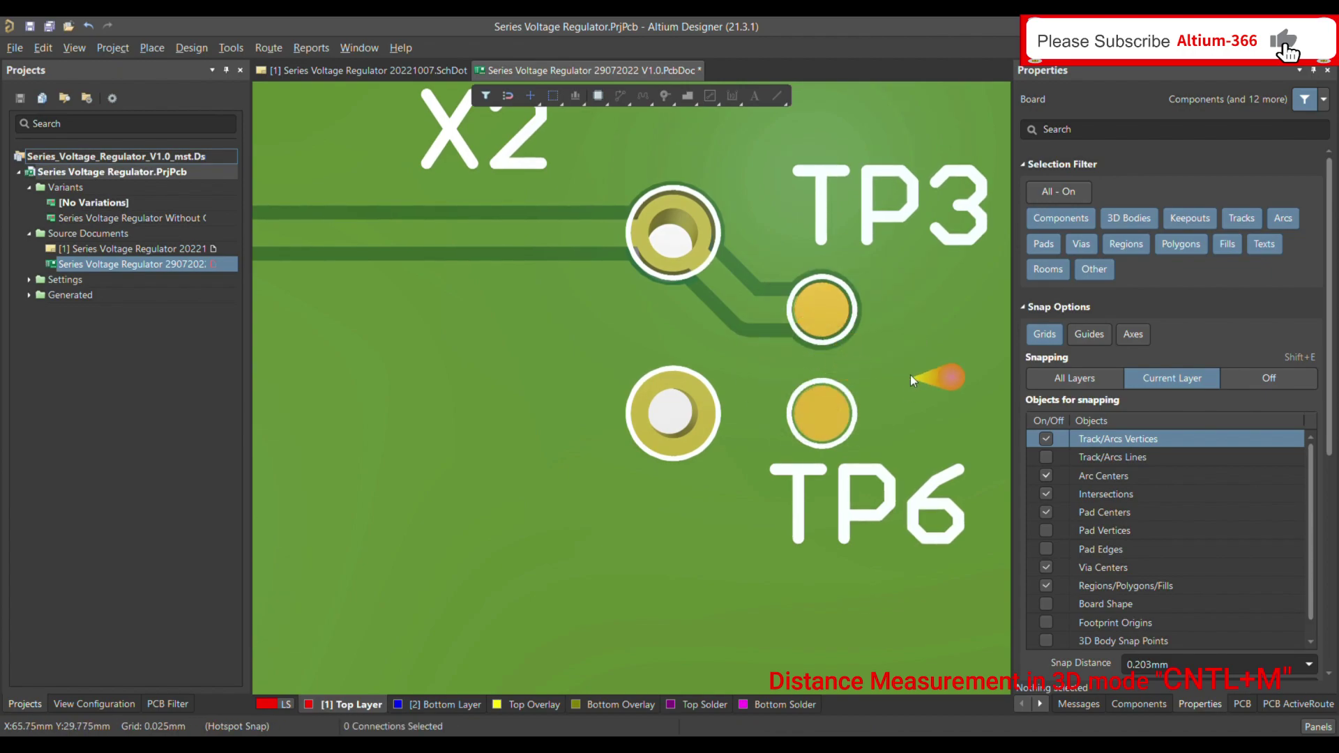
pyautogui.hotkey('ctrl', 'm')
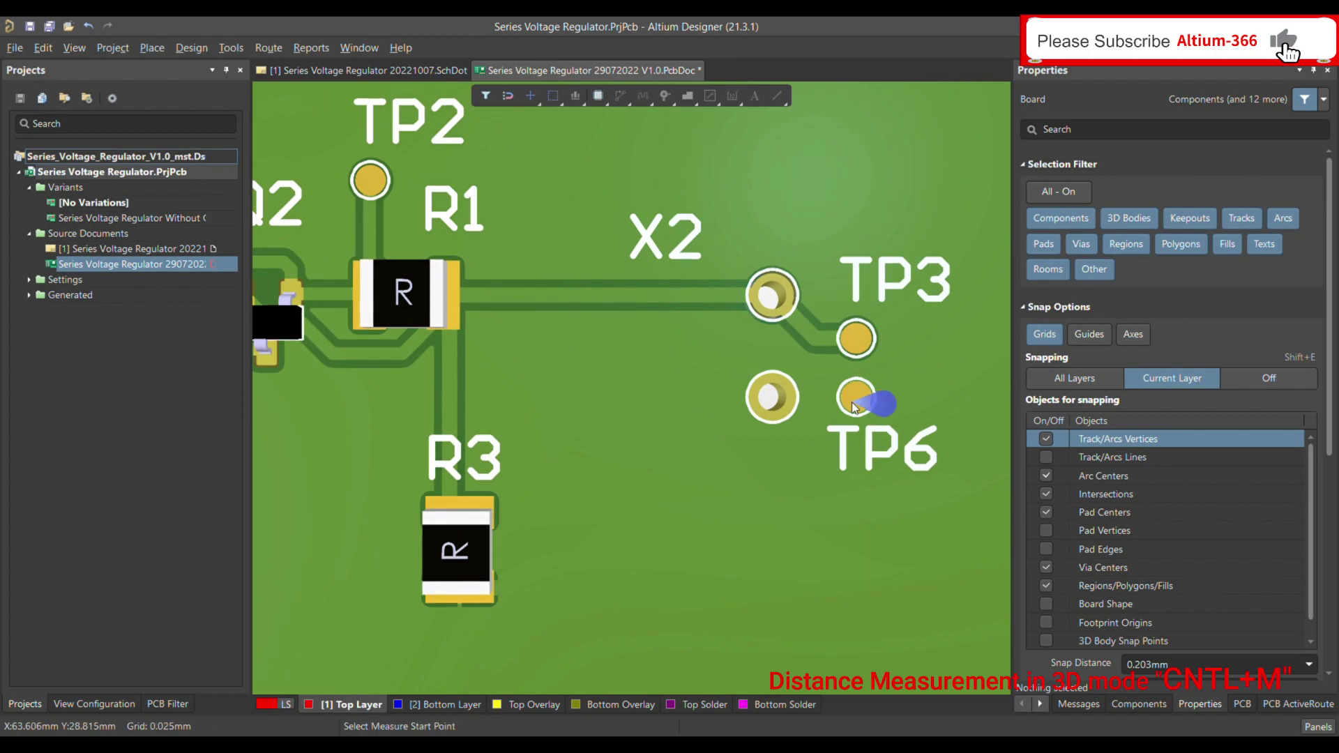
pyautogui.keyDown('ctrl'); pyautogui.scroll(3, 846, 397); pyautogui.keyUp('ctrl')
pyautogui.keyDown('ctrl'); pyautogui.scroll(3, 838, 397); pyautogui.keyUp('ctrl')
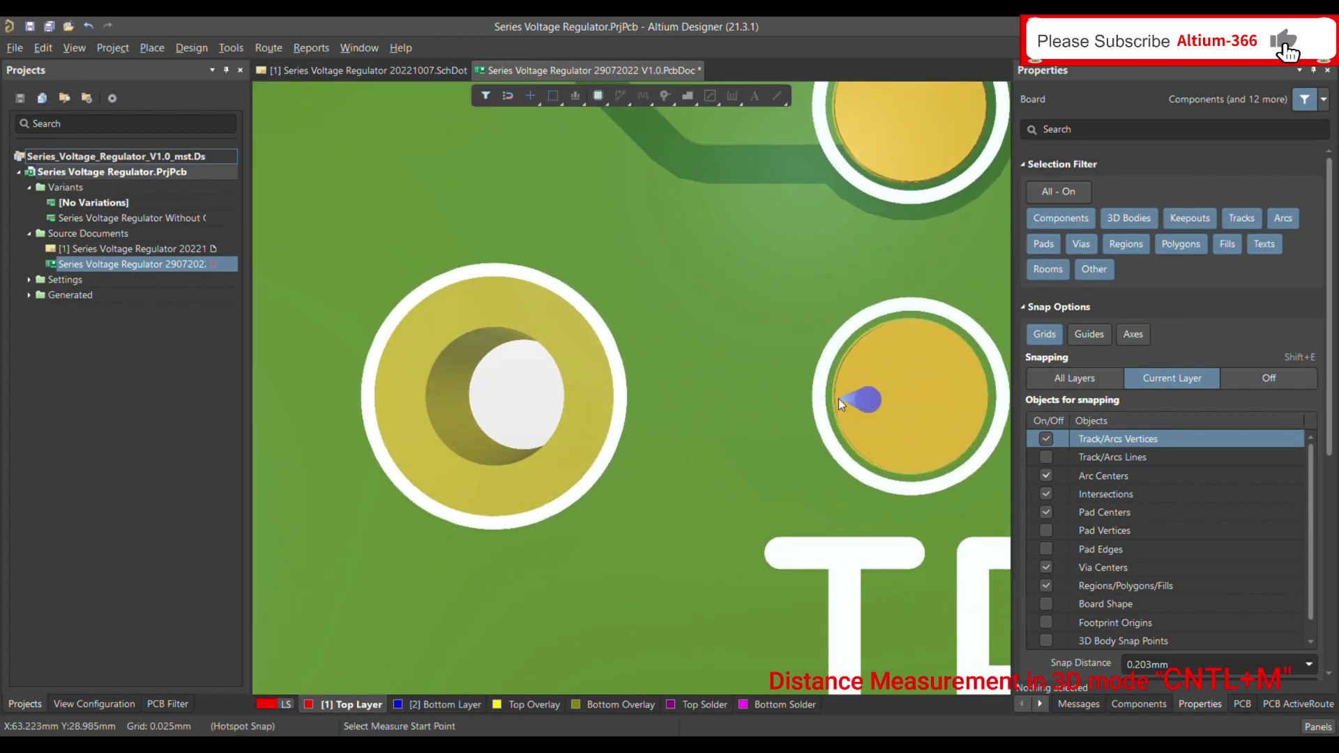
pyautogui.click(833, 397)
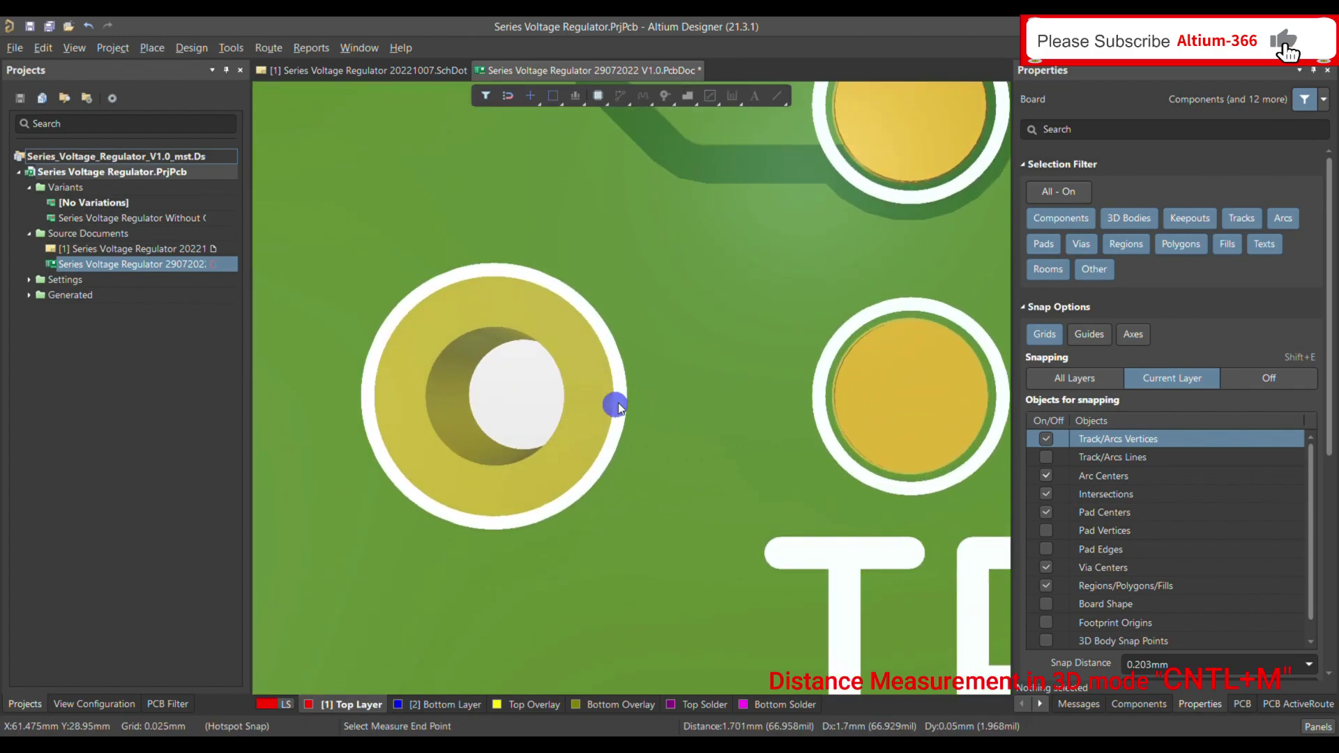
pyautogui.click(610, 405)
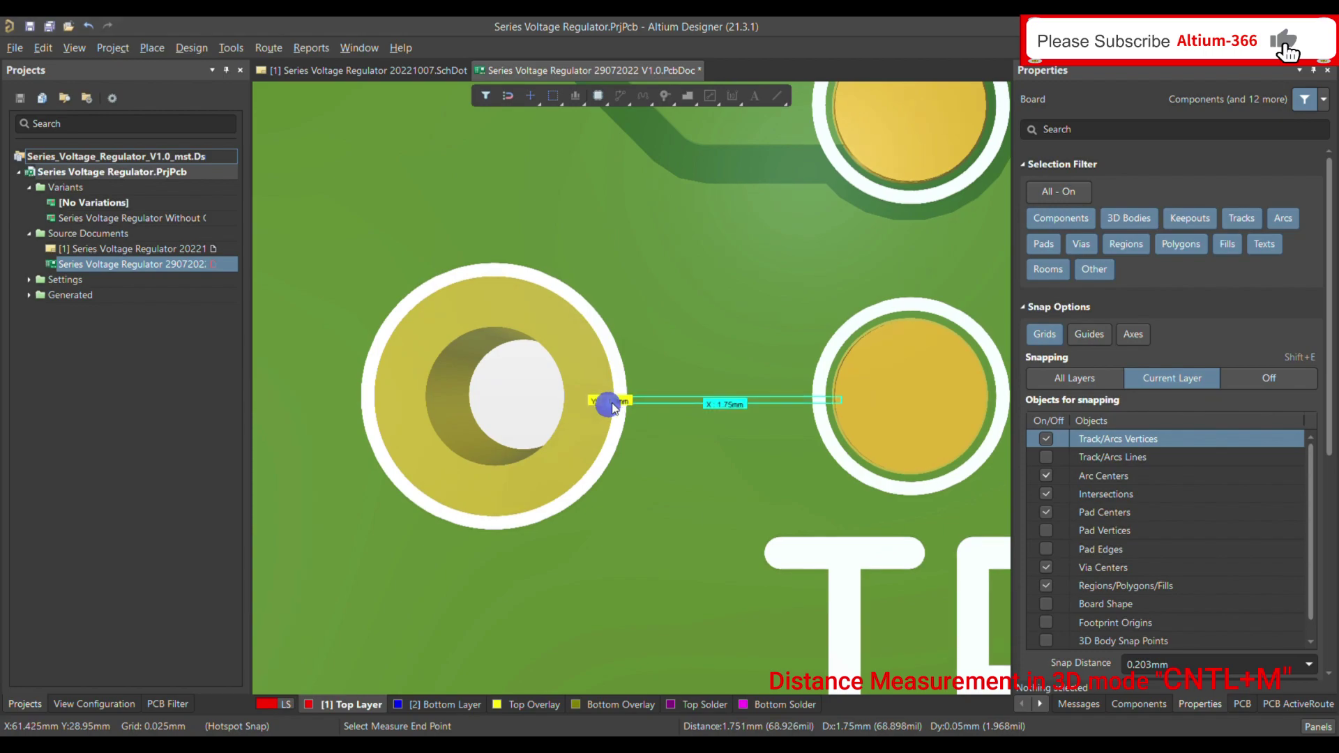
pyautogui.rightClick(743, 403)
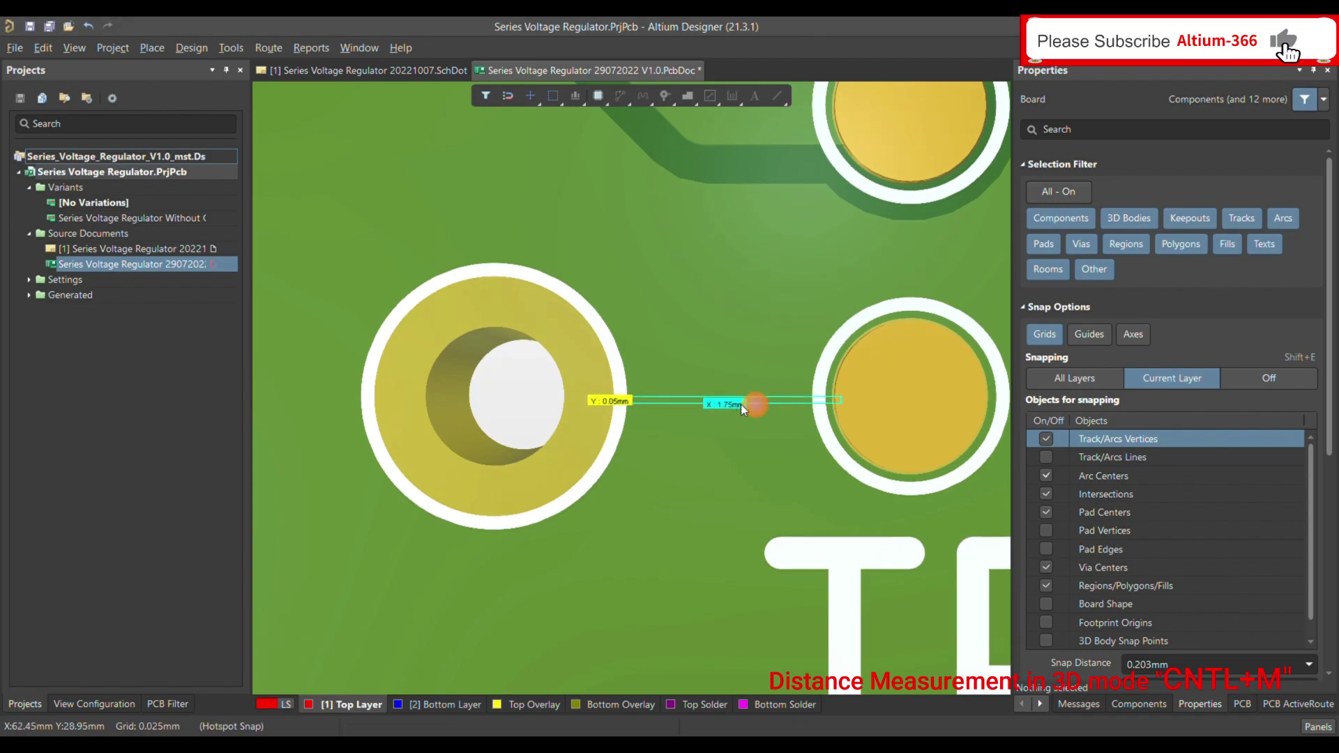
# Step: Measure the gap between the edge of test point TP5 and the nearest pad of Q1
pyautogui.keyDown('ctrl'); pyautogui.scroll(-3, 760, 436); pyautogui.keyUp('ctrl')
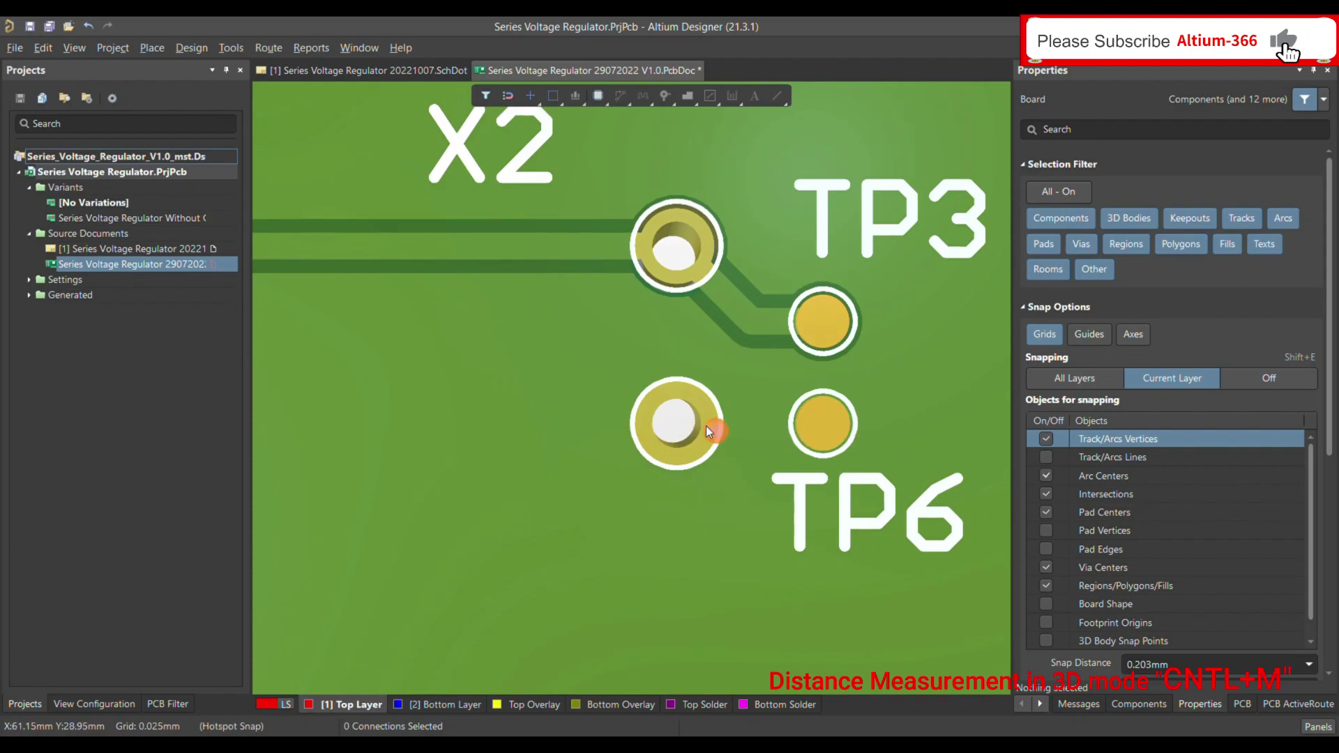
pyautogui.keyDown('ctrl'); pyautogui.scroll(-2, 764, 424); pyautogui.keyUp('ctrl')
pyautogui.keyDown('ctrl'); pyautogui.scroll(-3, 831, 435); pyautogui.keyUp('ctrl')
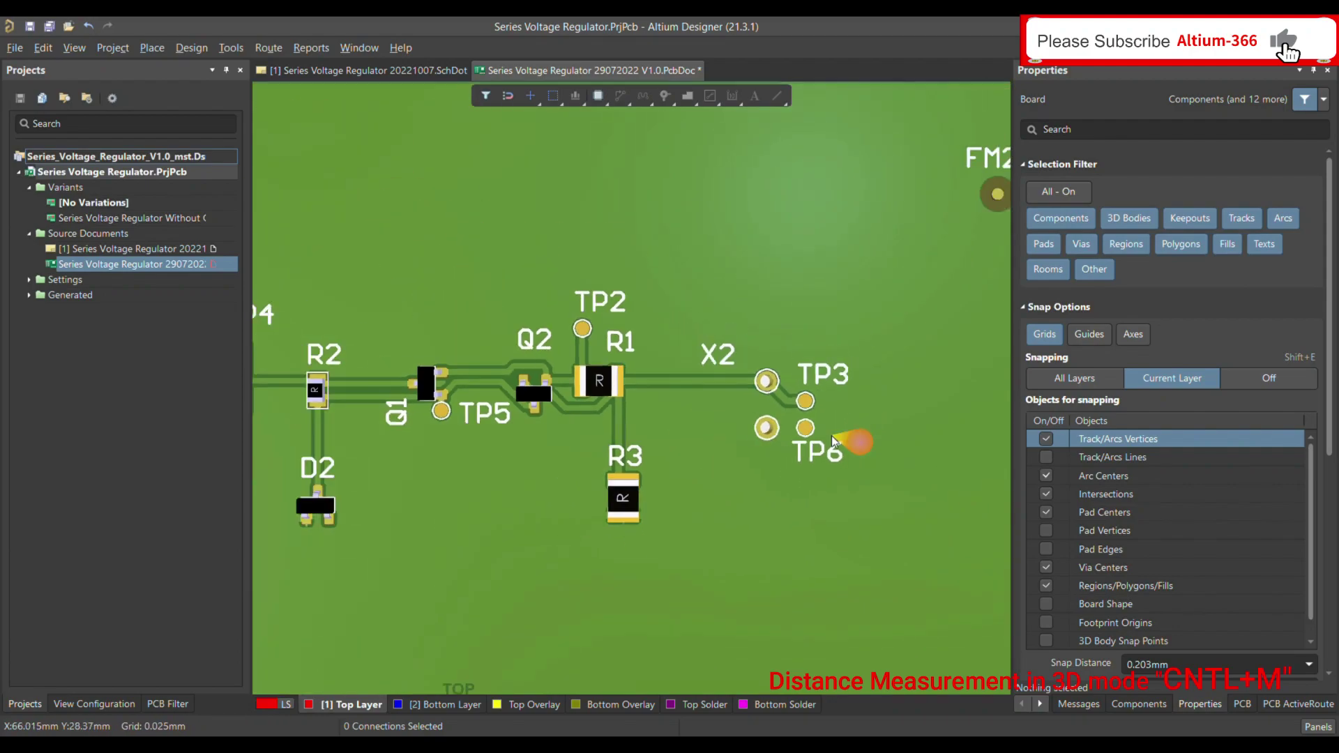
pyautogui.keyDown('ctrl'); pyautogui.scroll(6, 534, 425); pyautogui.keyUp('ctrl')
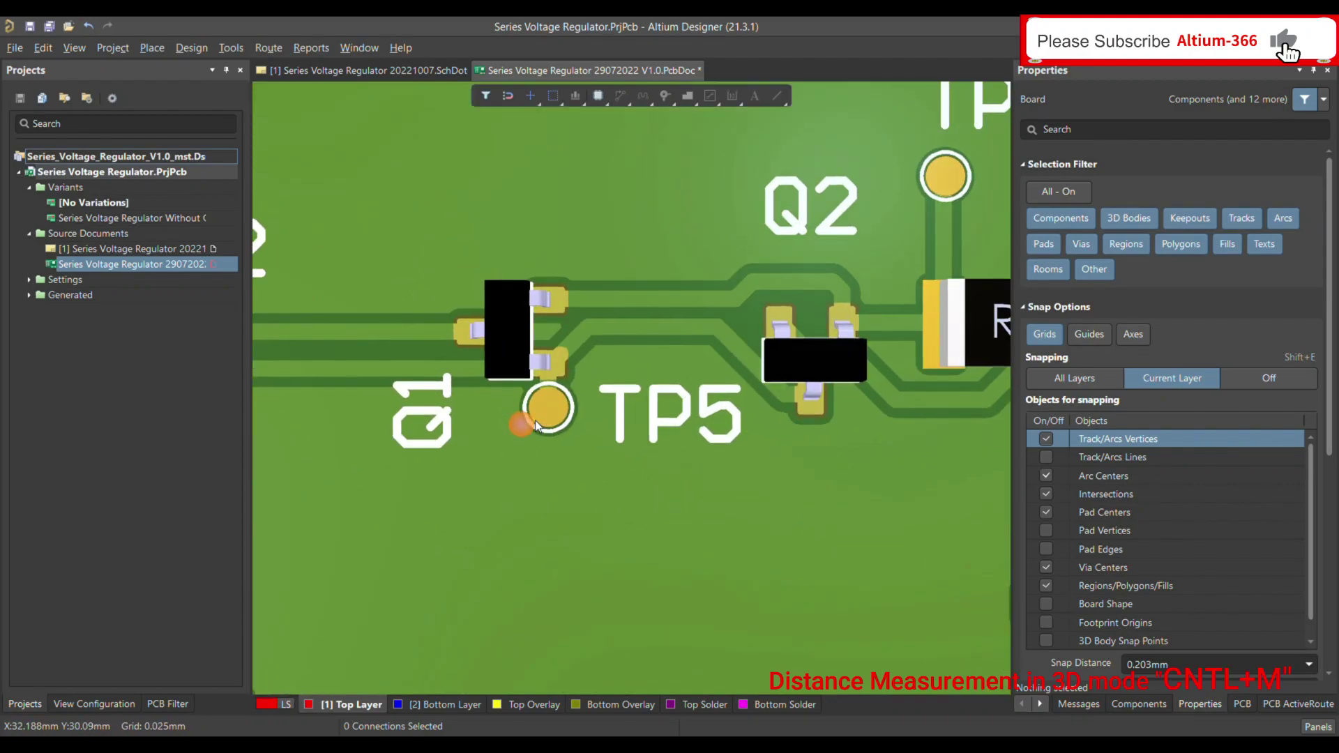
pyautogui.keyDown('ctrl'); pyautogui.scroll(2, 541, 343); pyautogui.keyUp('ctrl')
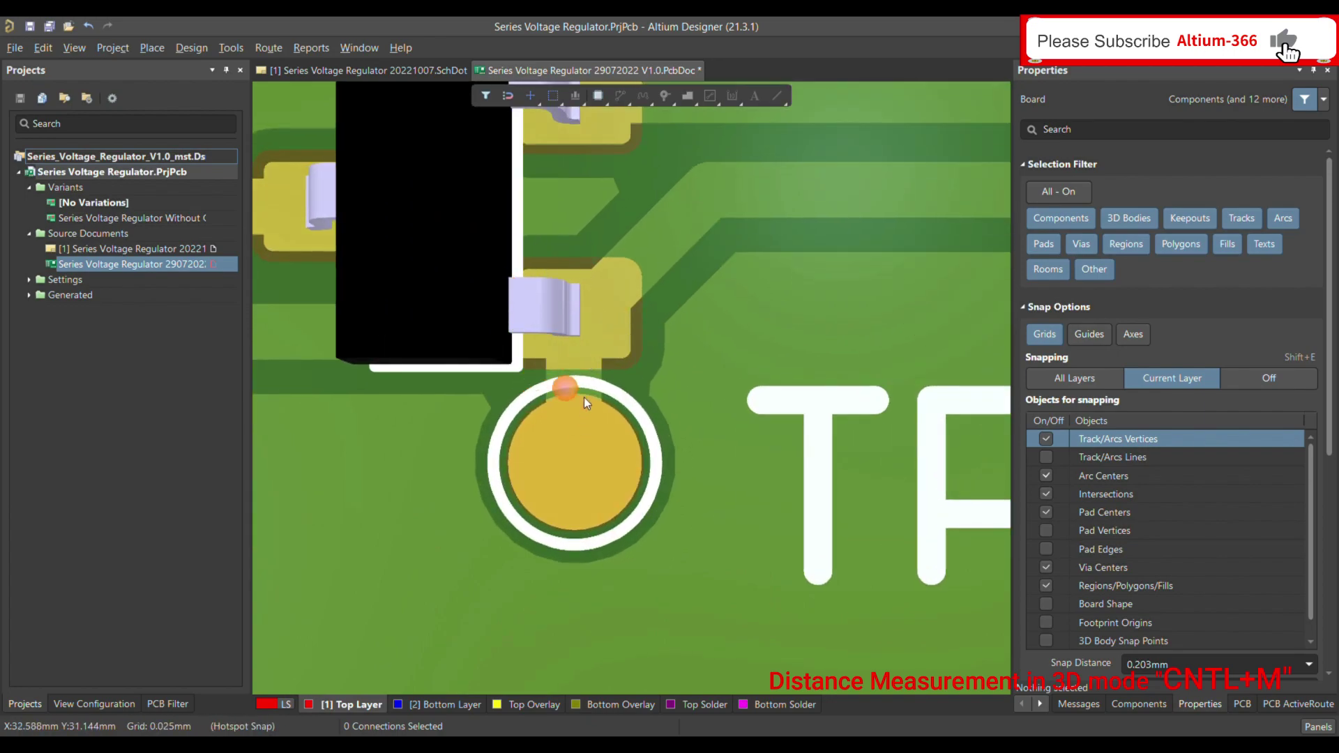
pyautogui.keyDown('ctrl'); pyautogui.scroll(-3, 600, 399); pyautogui.keyUp('ctrl')
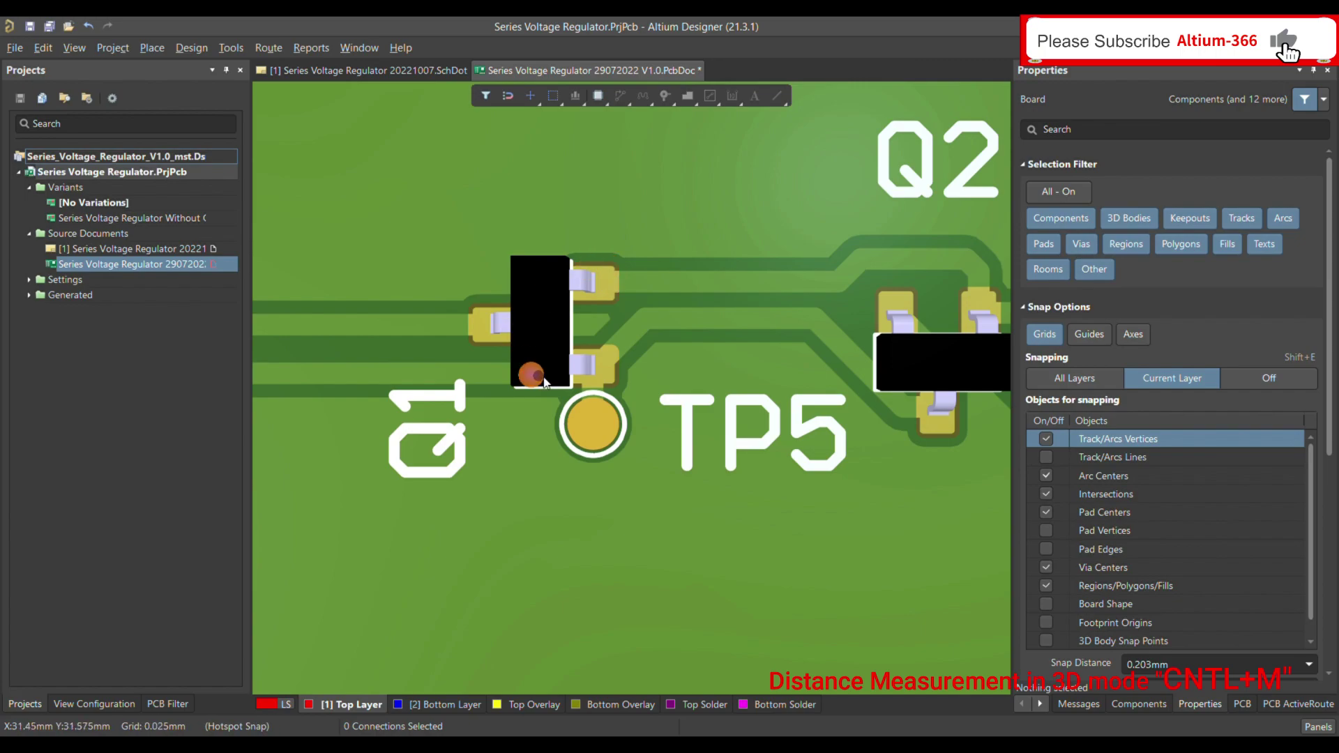
pyautogui.keyDown('ctrl'); pyautogui.scroll(1, 600, 388); pyautogui.keyUp('ctrl')
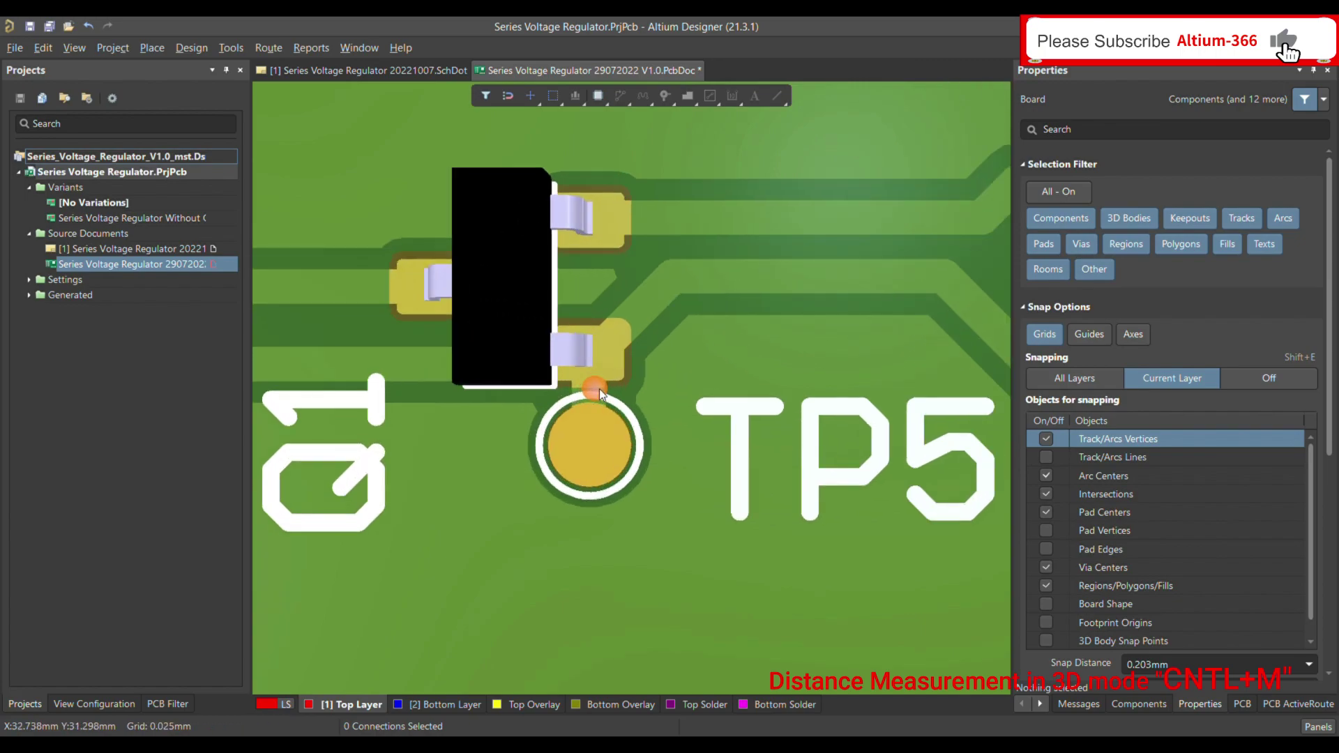
pyautogui.keyDown('ctrl'); pyautogui.scroll(2, 600, 387); pyautogui.keyUp('ctrl')
pyautogui.hotkey('ctrl', 'm')
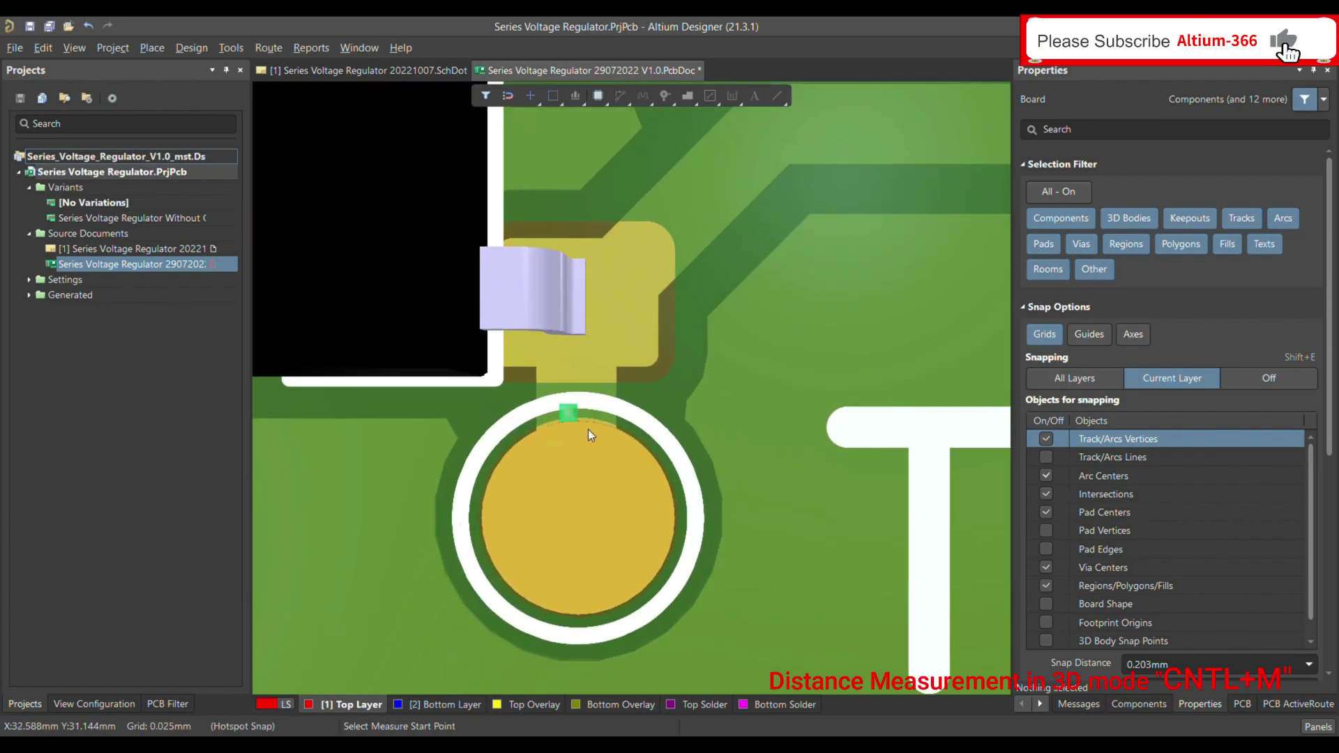
pyautogui.click(585, 419)
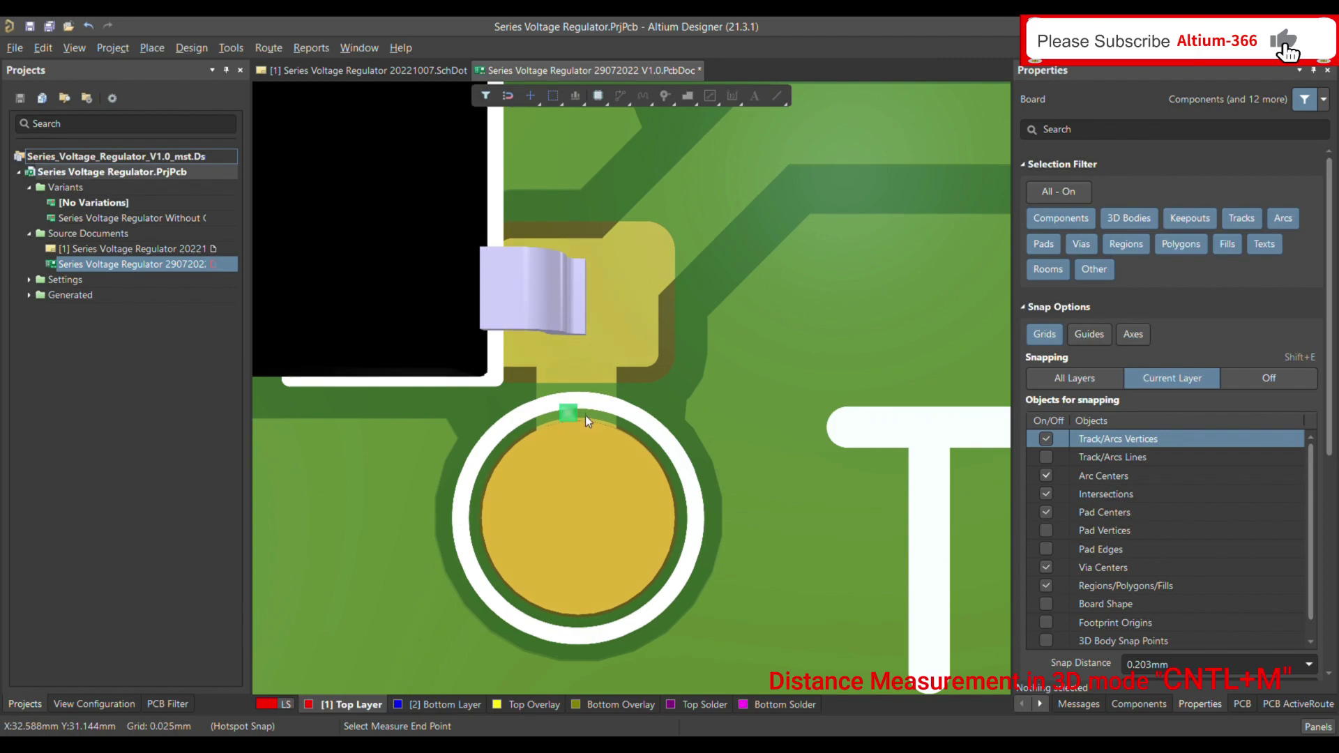
pyautogui.click(581, 375)
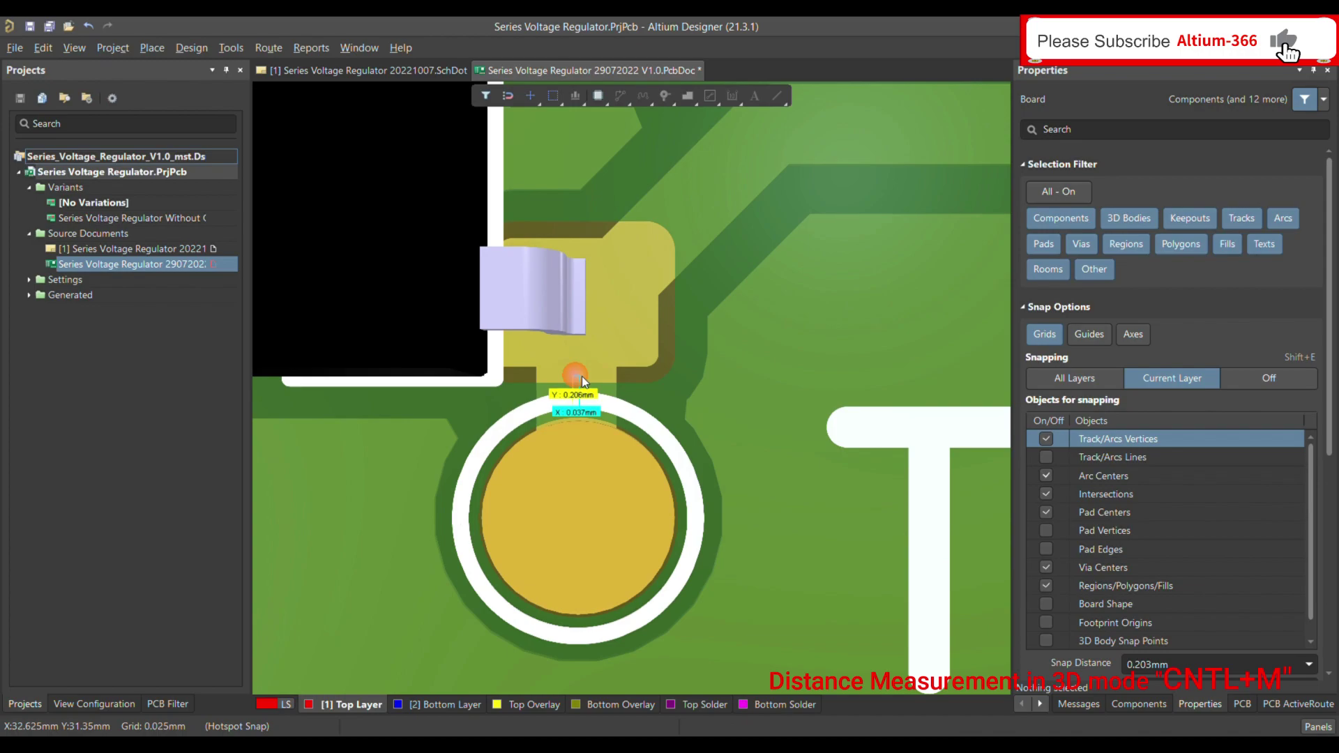
pyautogui.press('Escape')
pyautogui.keyDown('ctrl'); pyautogui.scroll(-5, 665, 462); pyautogui.keyUp('ctrl')
pyautogui.keyDown('ctrl'); pyautogui.scroll(-6, 663, 469); pyautogui.keyUp('ctrl')
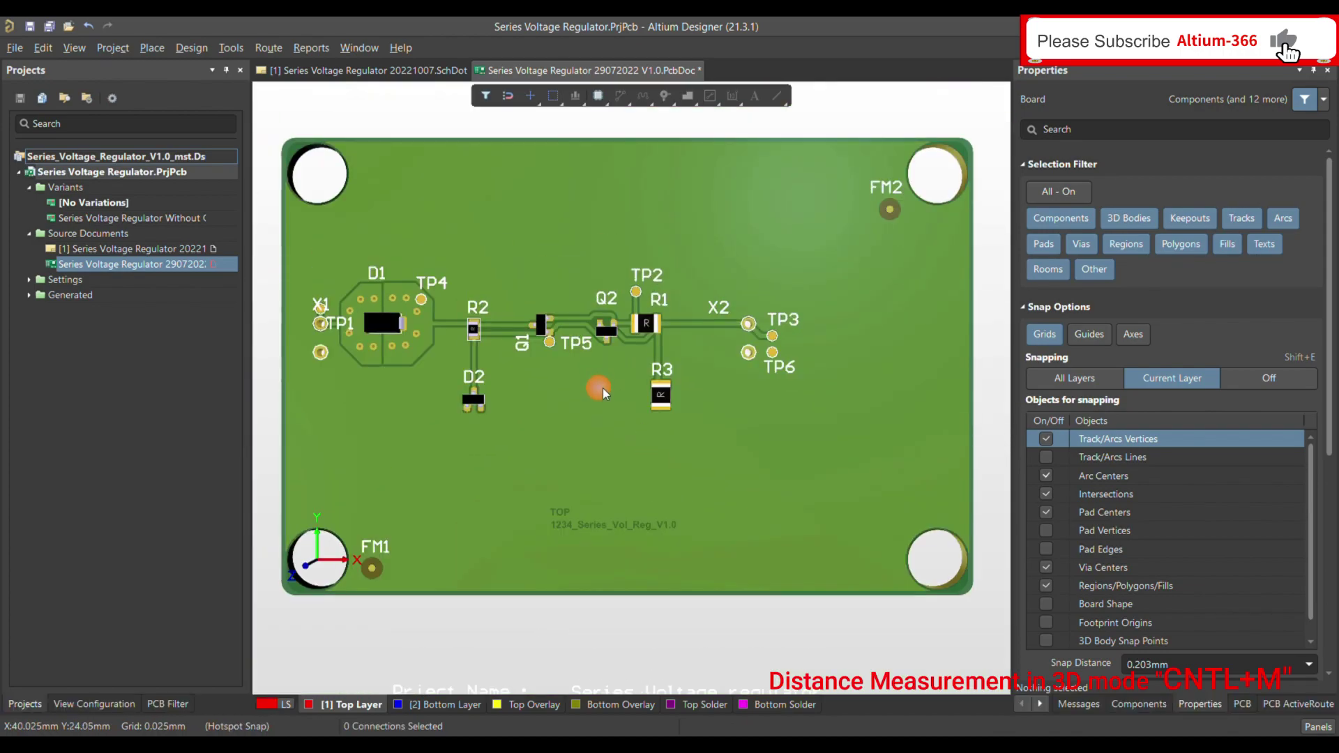
# Step: Return the board to the 2D view and run a full design rule check with the existing report options
pyautogui.press('2')
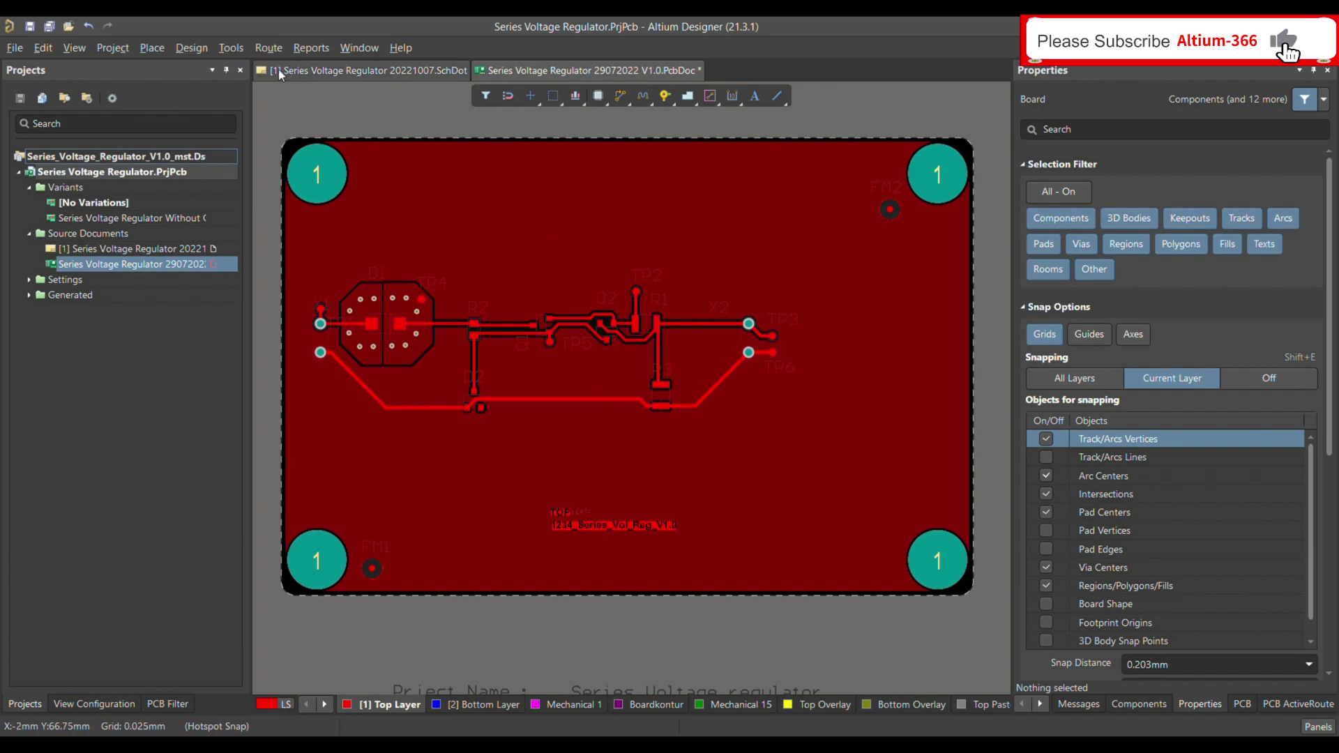
pyautogui.click(240, 45)
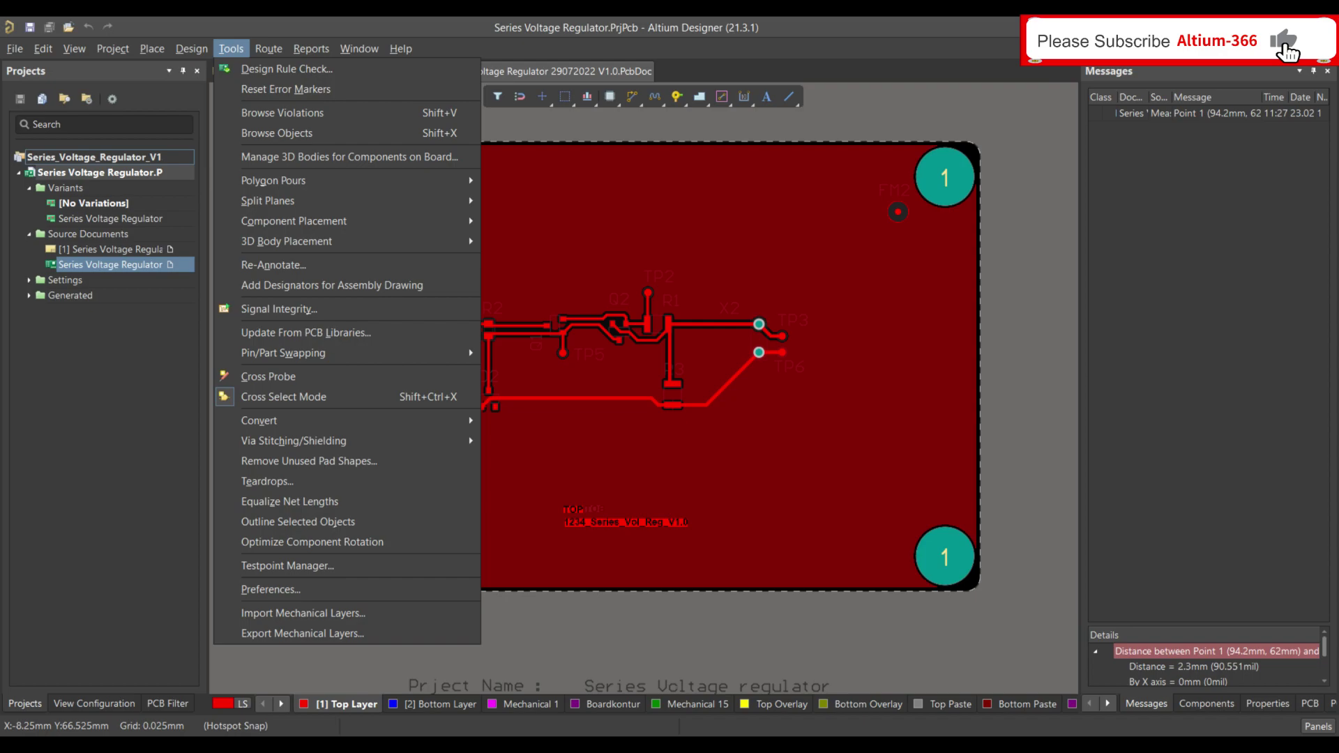
pyautogui.click(262, 69)
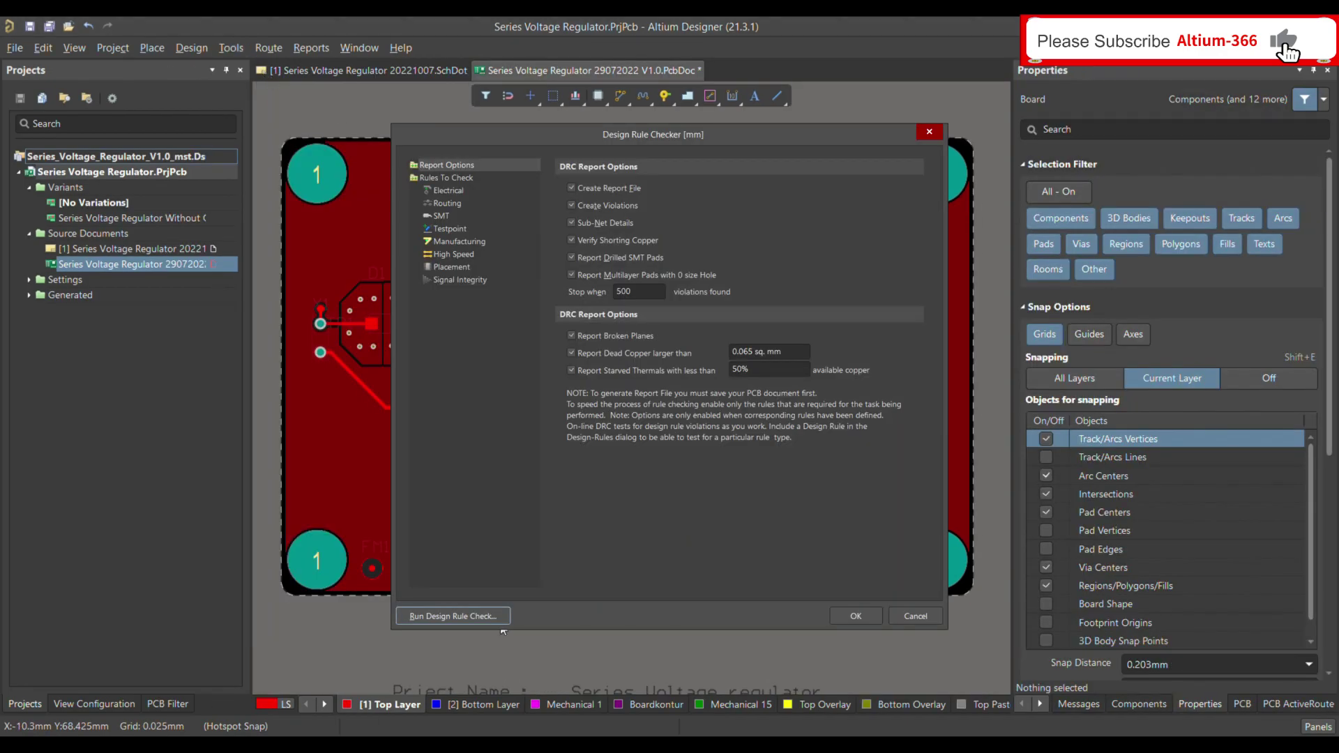
pyautogui.click(447, 177)
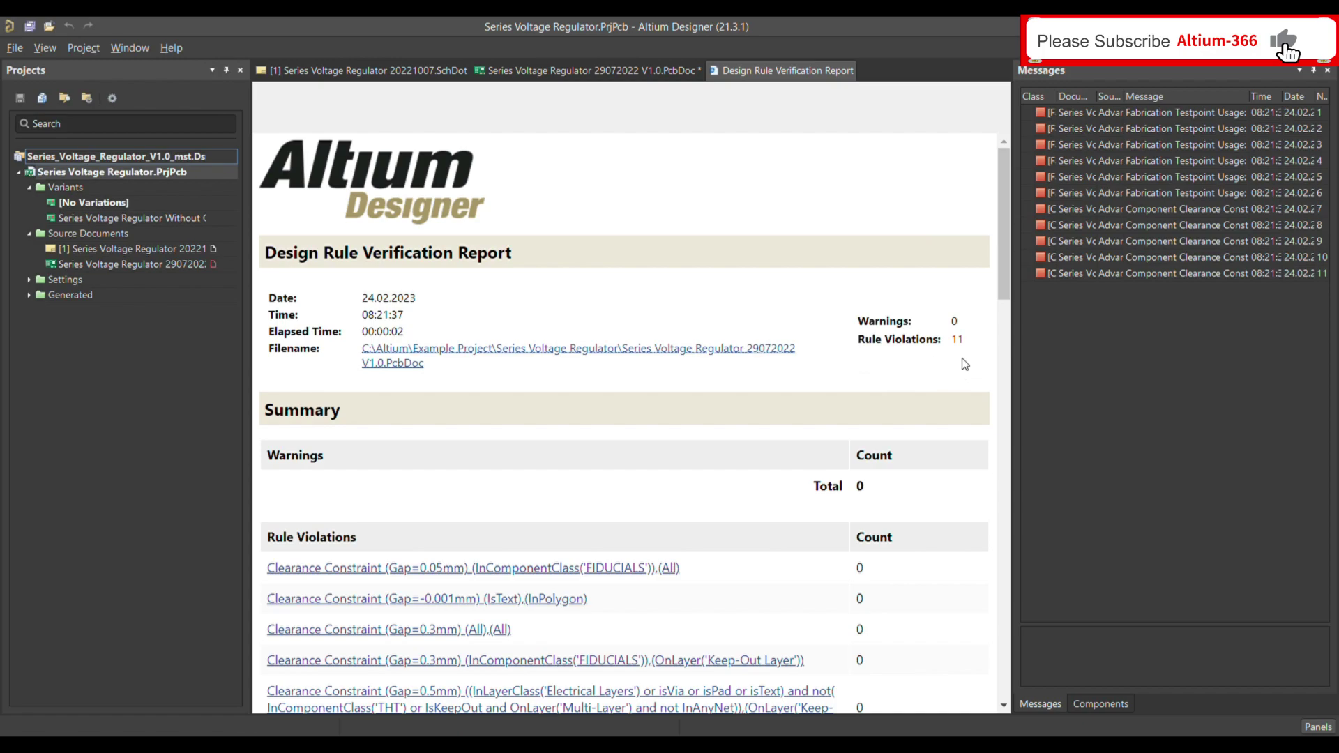
# Step: Review the Fabrication Testpoint Usage and Component Clearance Constraint violations in the design rule verification report
pyautogui.scroll(-5, 949, 357)
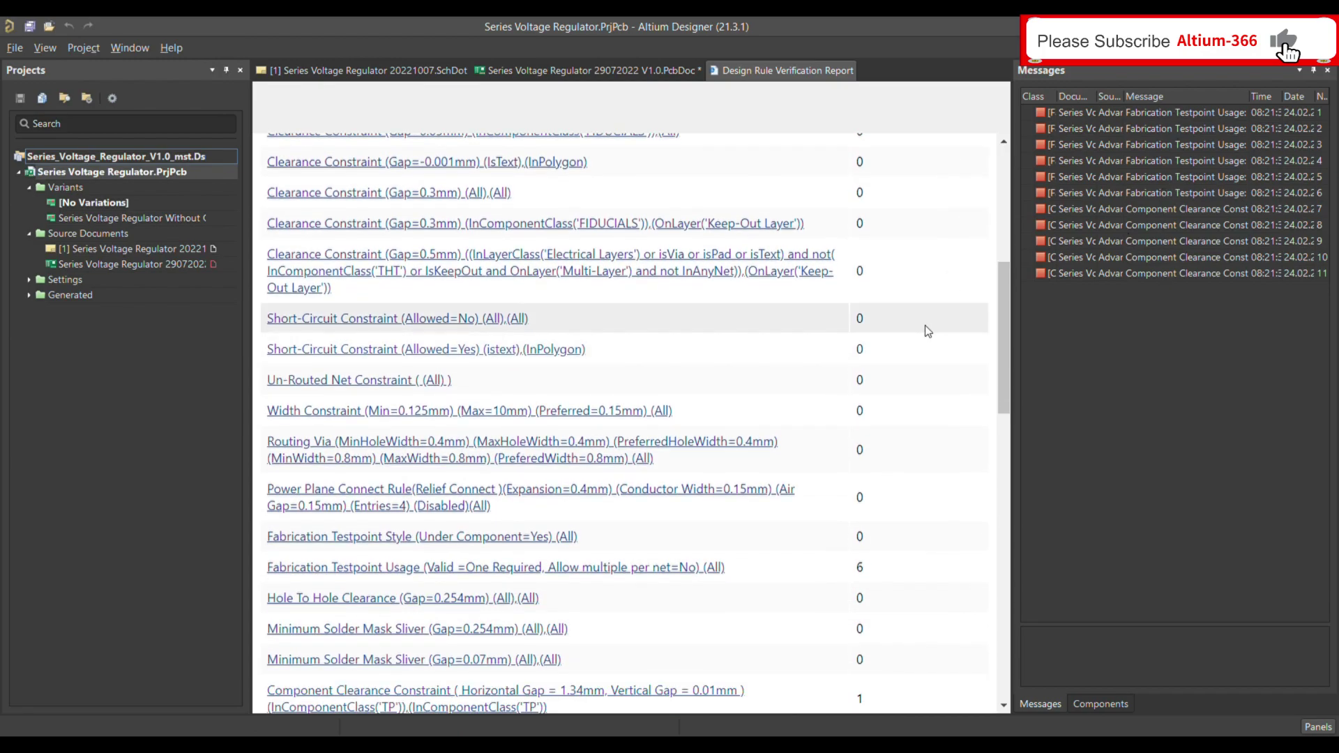
pyautogui.scroll(-9, 873, 348)
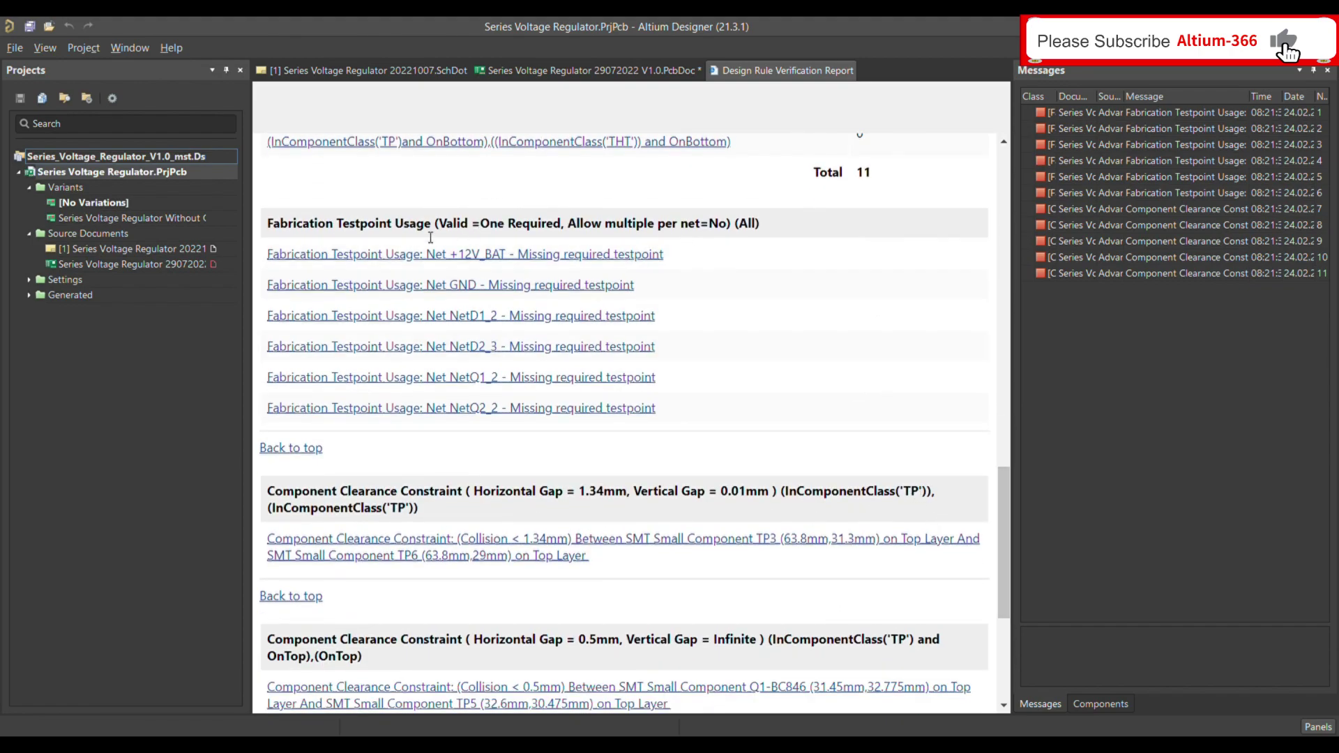
pyautogui.scroll(-4, 530, 272)
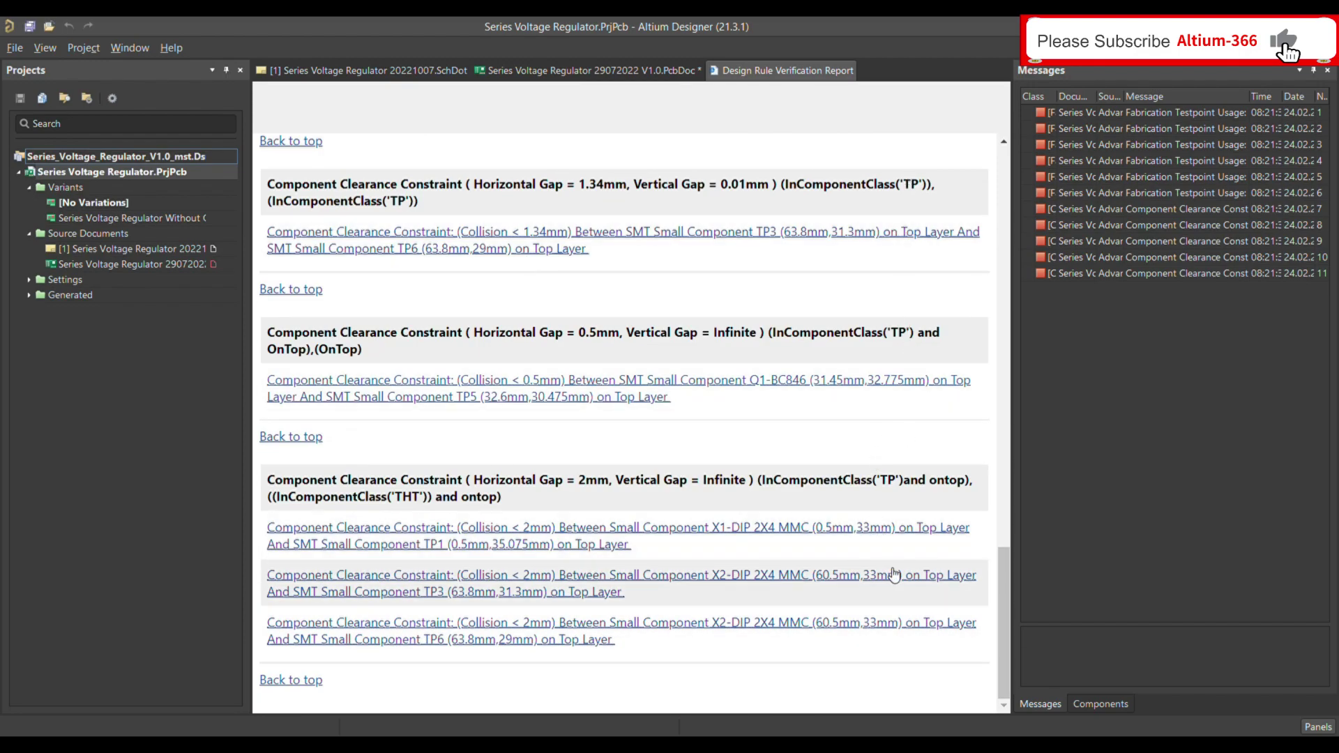
# Step: Inspect the highlighted clearance violations on the PCB around TP1 and X1, TP5 and Q1, and TP3, TP6 and X2
pyautogui.click(548, 77)
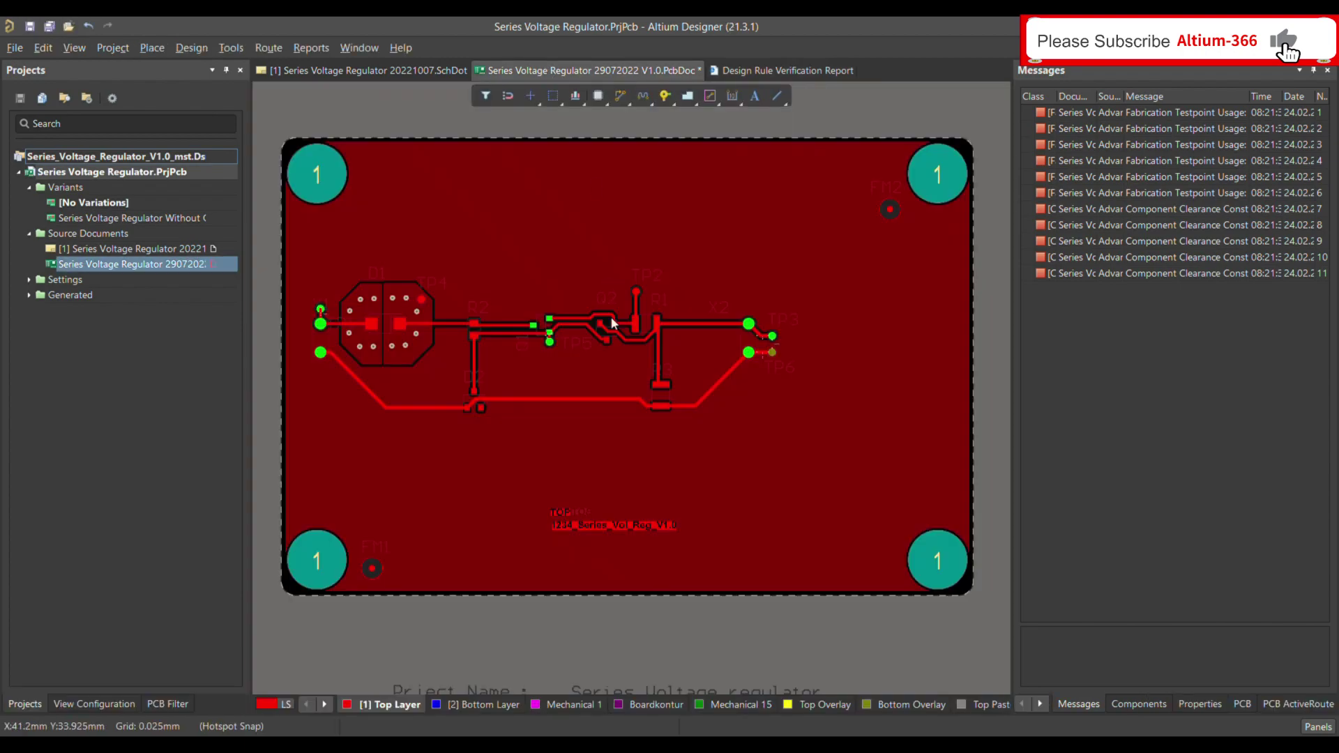
pyautogui.keyDown('ctrl'); pyautogui.scroll(4, 306, 300); pyautogui.keyUp('ctrl')
pyautogui.keyDown('ctrl'); pyautogui.scroll(3, 339, 356); pyautogui.keyUp('ctrl')
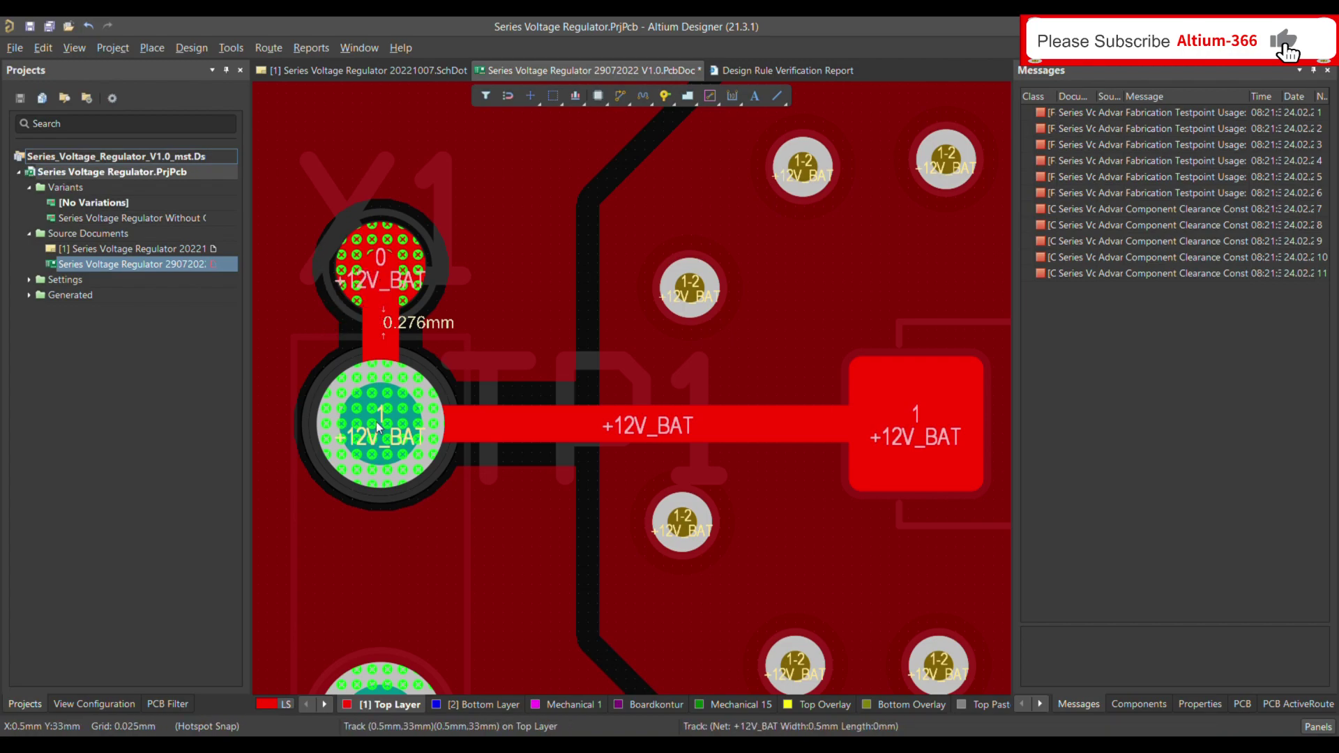
pyautogui.keyDown('ctrl'); pyautogui.scroll(-5, 362, 466); pyautogui.keyUp('ctrl')
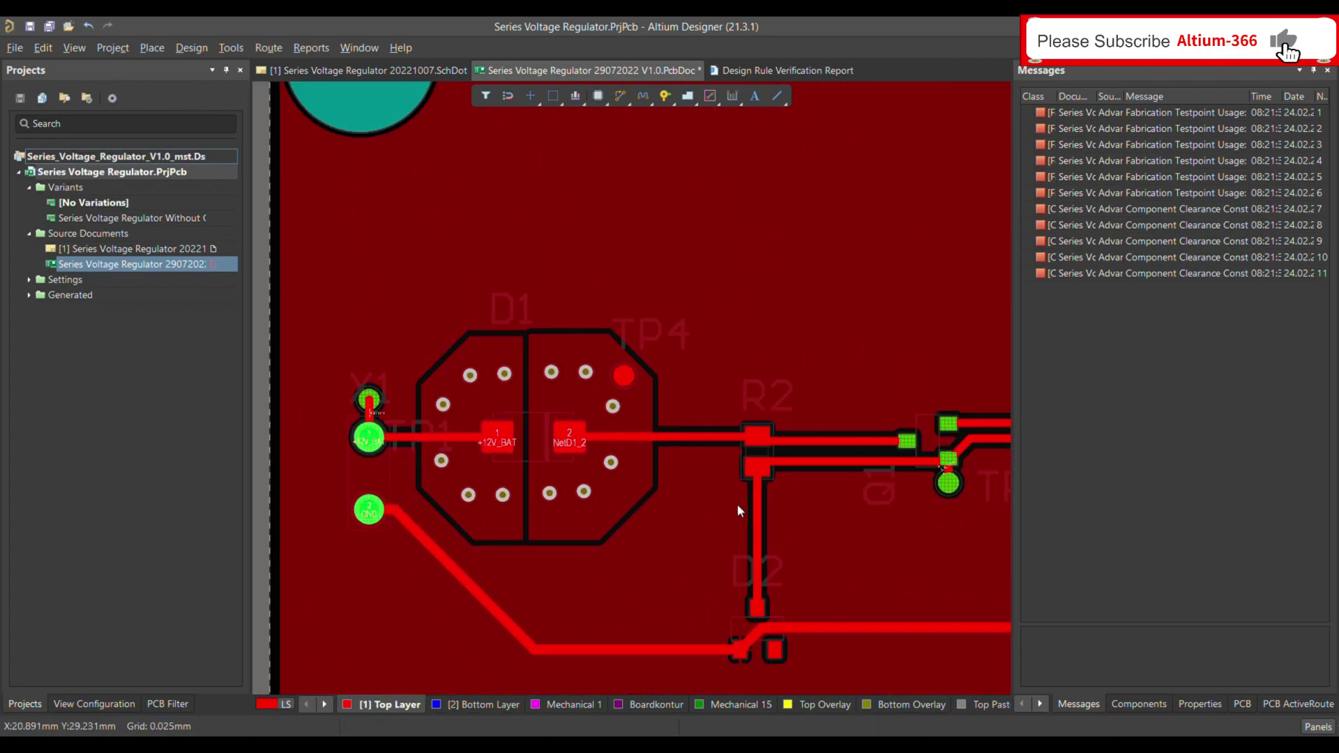
pyautogui.moveTo(885, 467); pyautogui.dragTo(567, 396, button='right')
pyautogui.keyDown('ctrl'); pyautogui.scroll(-5, 567, 396); pyautogui.keyUp('ctrl')
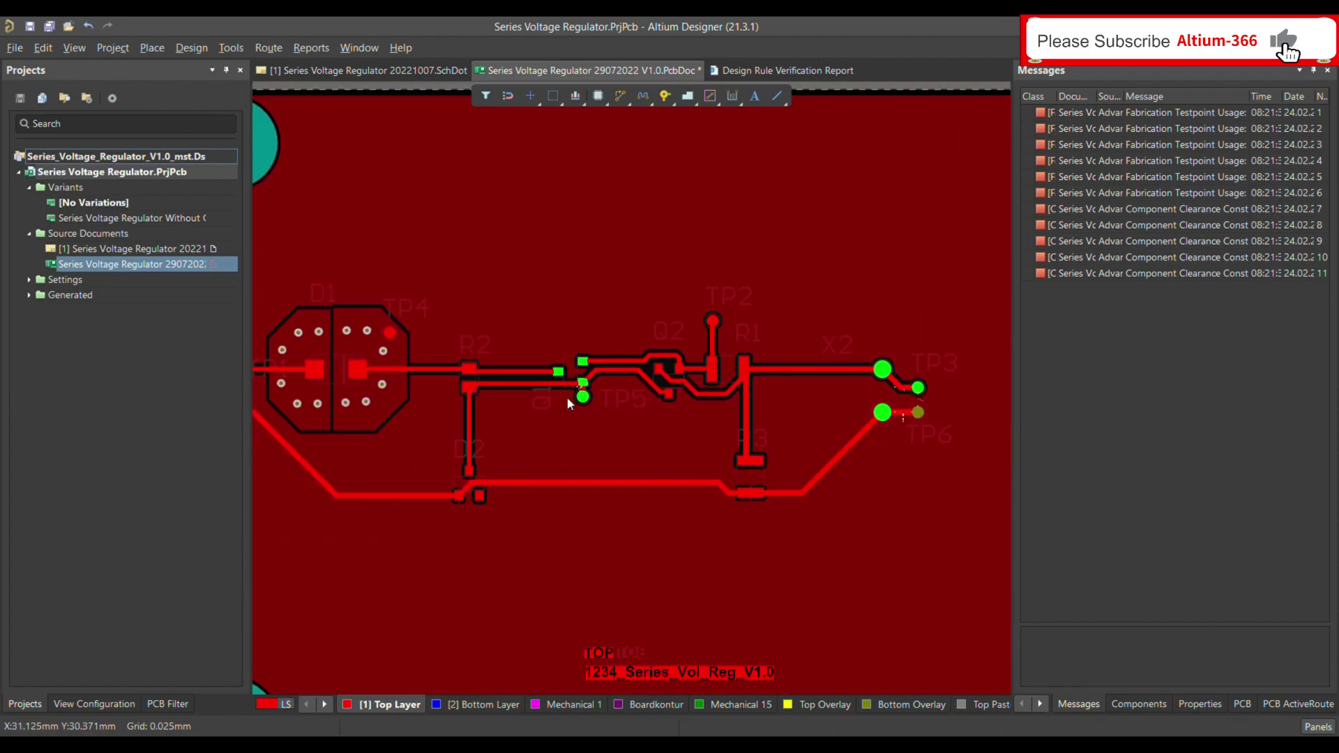
pyautogui.keyDown('ctrl'); pyautogui.scroll(5, 780, 362); pyautogui.keyUp('ctrl')
pyautogui.keyDown('ctrl'); pyautogui.scroll(4, 835, 395); pyautogui.keyUp('ctrl')
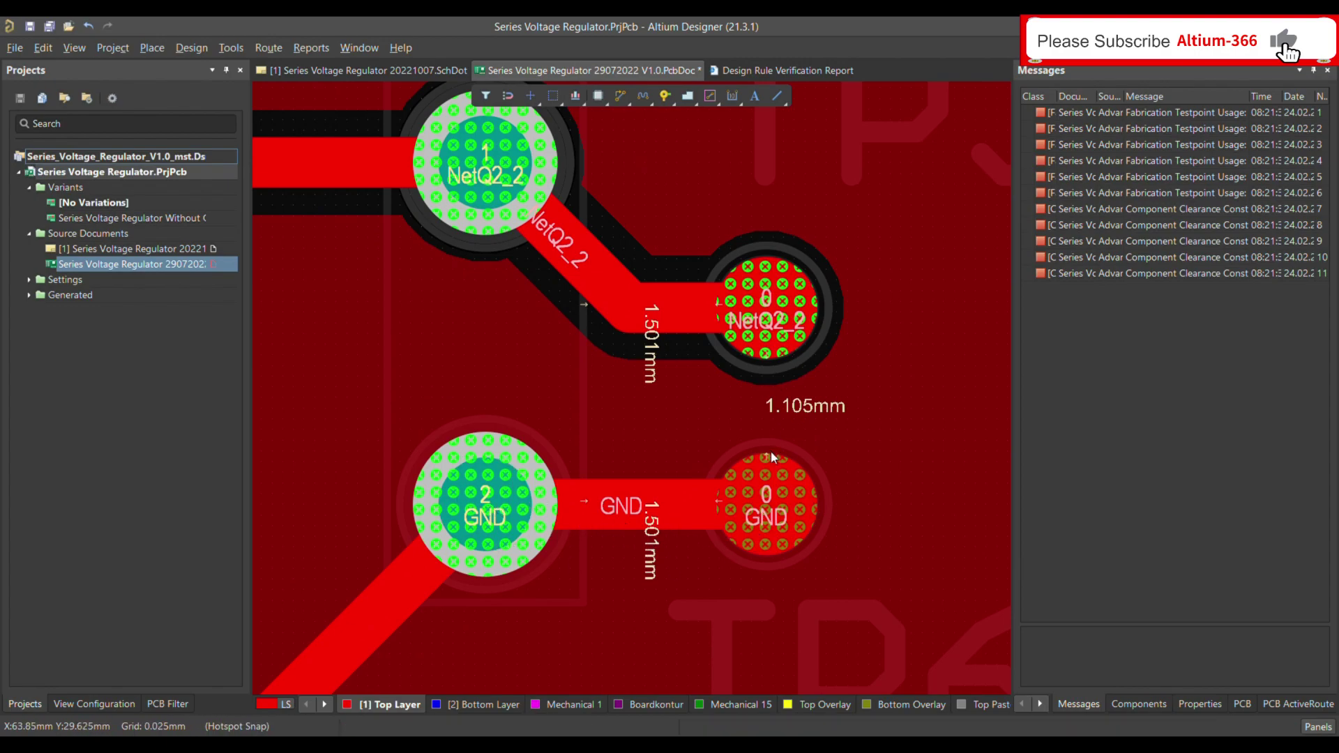
pyautogui.hotkey('ctrl', 'pagedown')
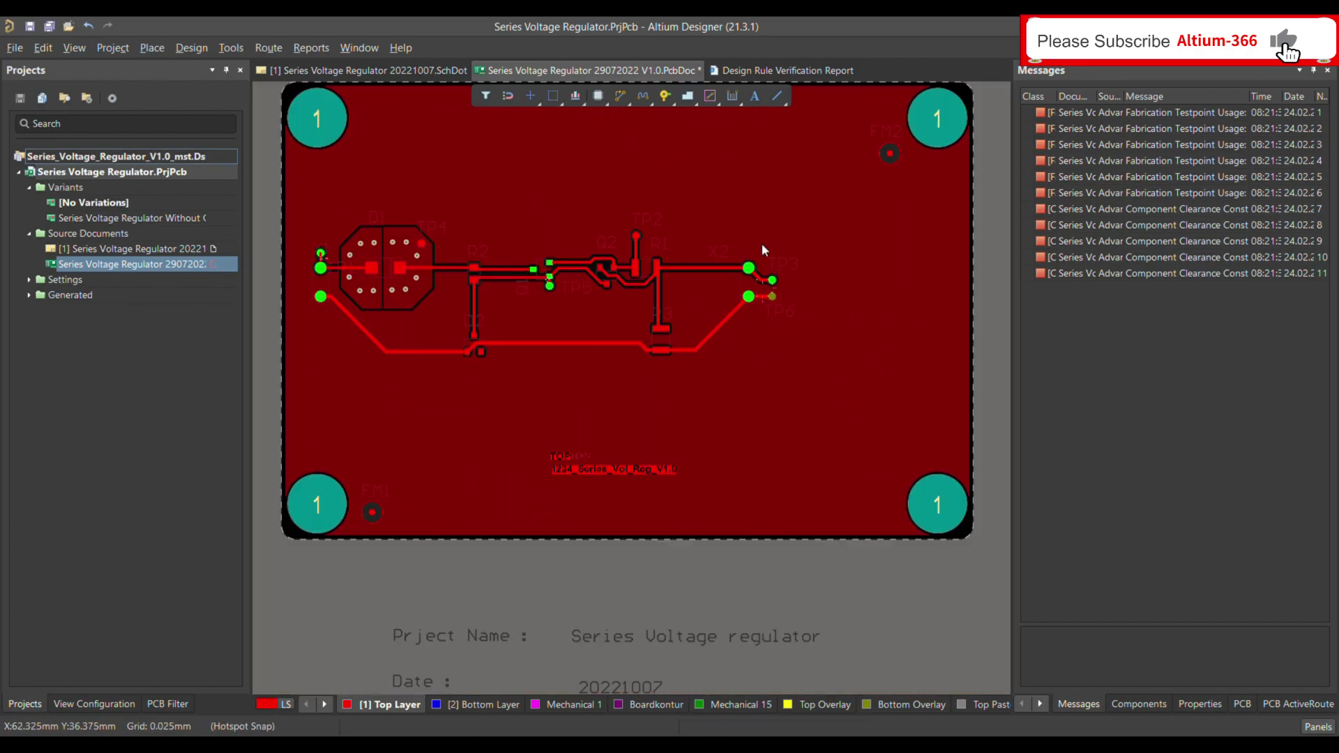
# Step: Move test points TP3 and TP6 farther from X2 and from each other, with TP3 level with X2 pad 1
pyautogui.keyDown('ctrl'); pyautogui.scroll(3, 755, 253); pyautogui.keyUp('ctrl')
pyautogui.keyDown('ctrl'); pyautogui.scroll(5, 787, 286); pyautogui.keyUp('ctrl')
pyautogui.moveTo(752, 406); pyautogui.dragTo(892, 282)
pyautogui.keyDown('ctrl'); pyautogui.scroll(-2, 781, 394); pyautogui.keyUp('ctrl')
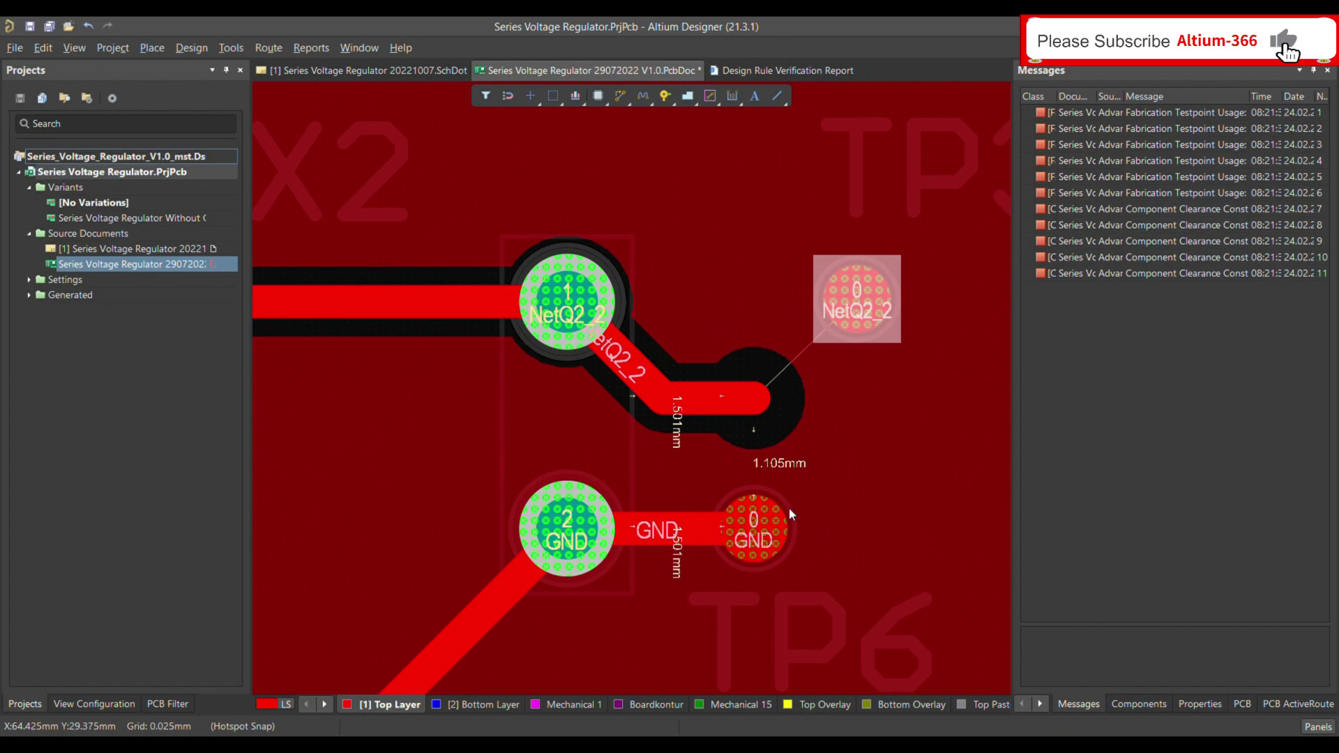
pyautogui.moveTo(762, 538); pyautogui.dragTo(879, 587)
# Step: Delete the old GND and NetQ2_2 track segments that ran from the X2 pads to the former TP6 and TP3 positions
pyautogui.click(751, 529)
pyautogui.press('Delete')
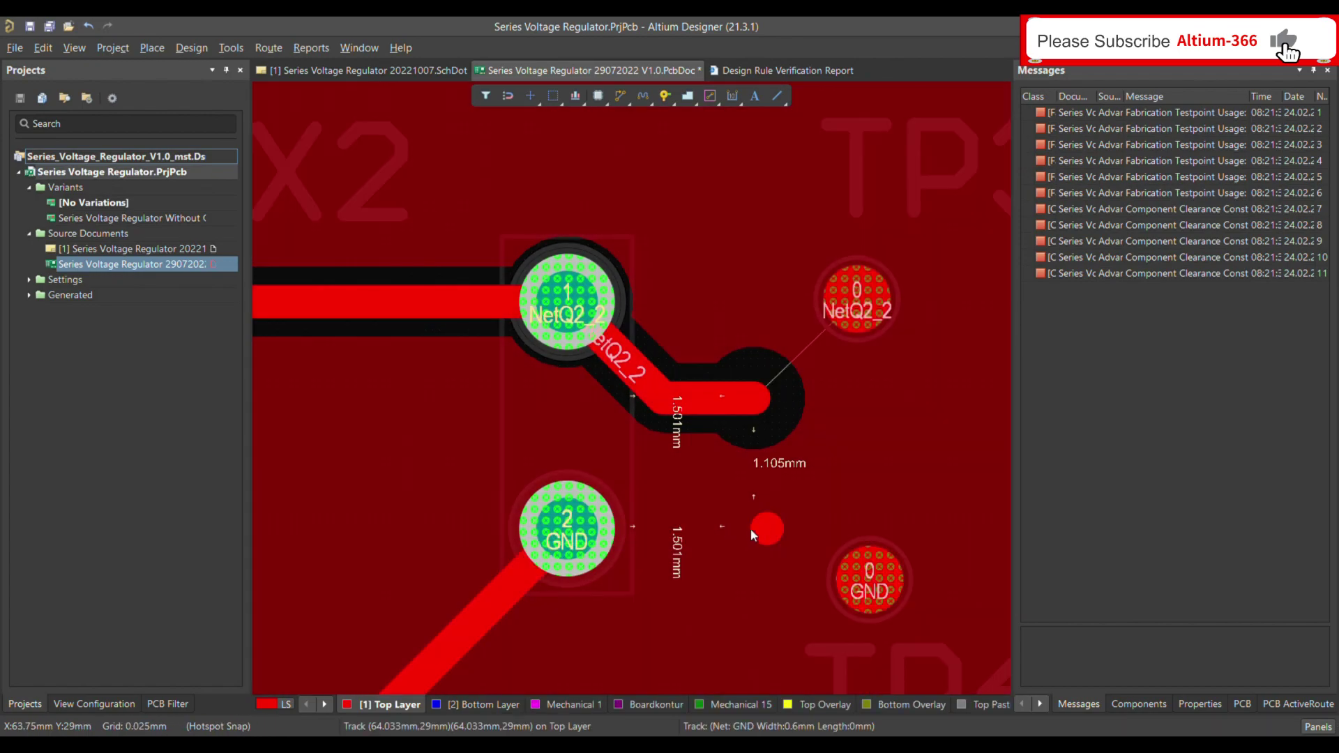
pyautogui.press('Delete')
pyautogui.click(749, 407)
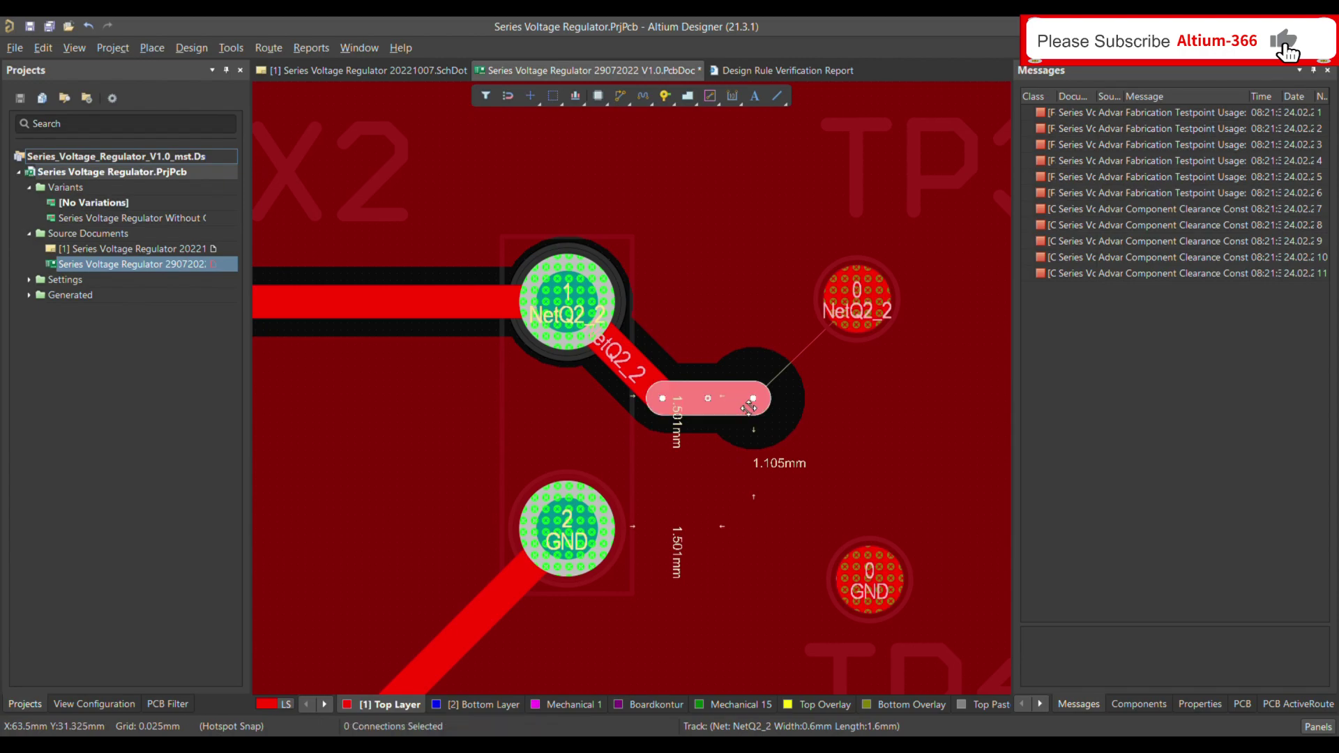
pyautogui.press('Delete')
pyautogui.click(658, 383)
pyautogui.press('Delete')
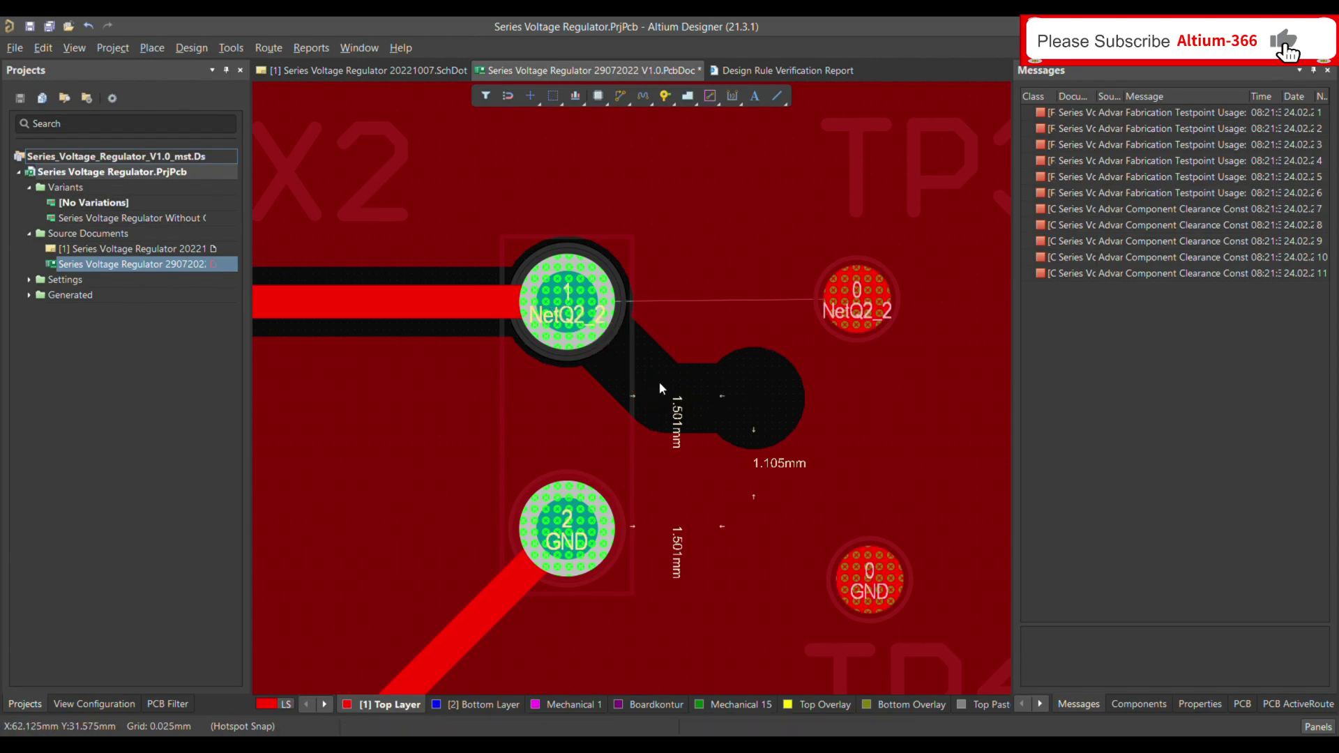
# Step: Route new top-layer tracks from X2 pad 1 to TP3 on NetQ2_2 and from X2 pad 2 to TP6 on GND
pyautogui.hotkey('ctrl', 'w')
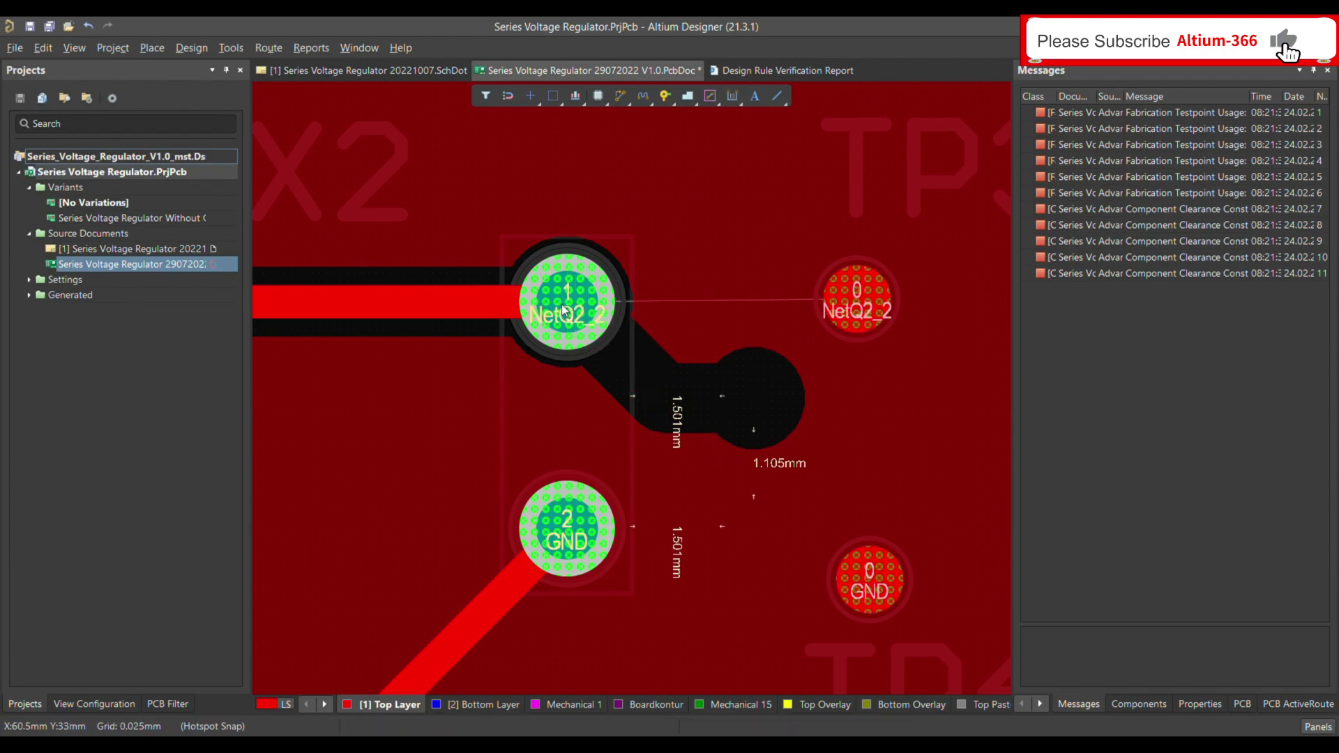
pyautogui.click(568, 302)
pyautogui.click(863, 297)
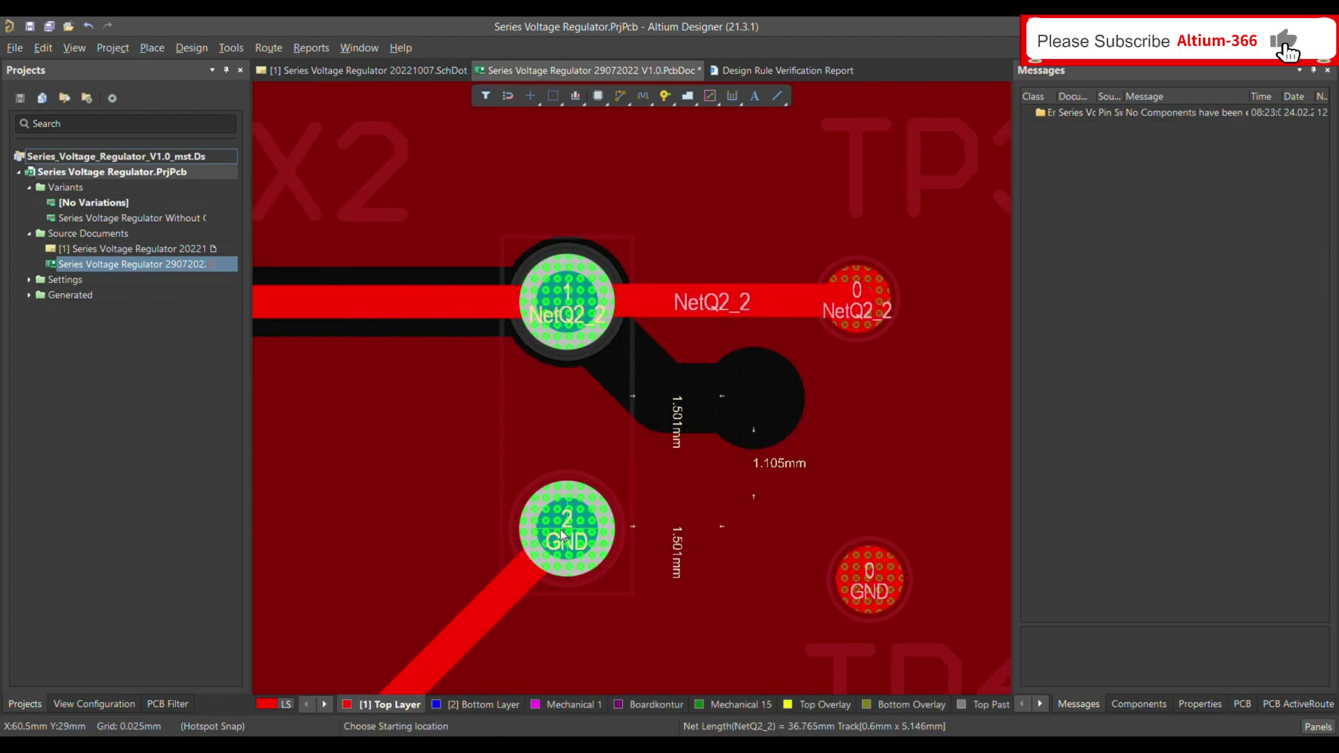
pyautogui.click(869, 579)
pyautogui.keyDown('ctrl'); pyautogui.scroll(-2, 855, 401); pyautogui.keyUp('ctrl')
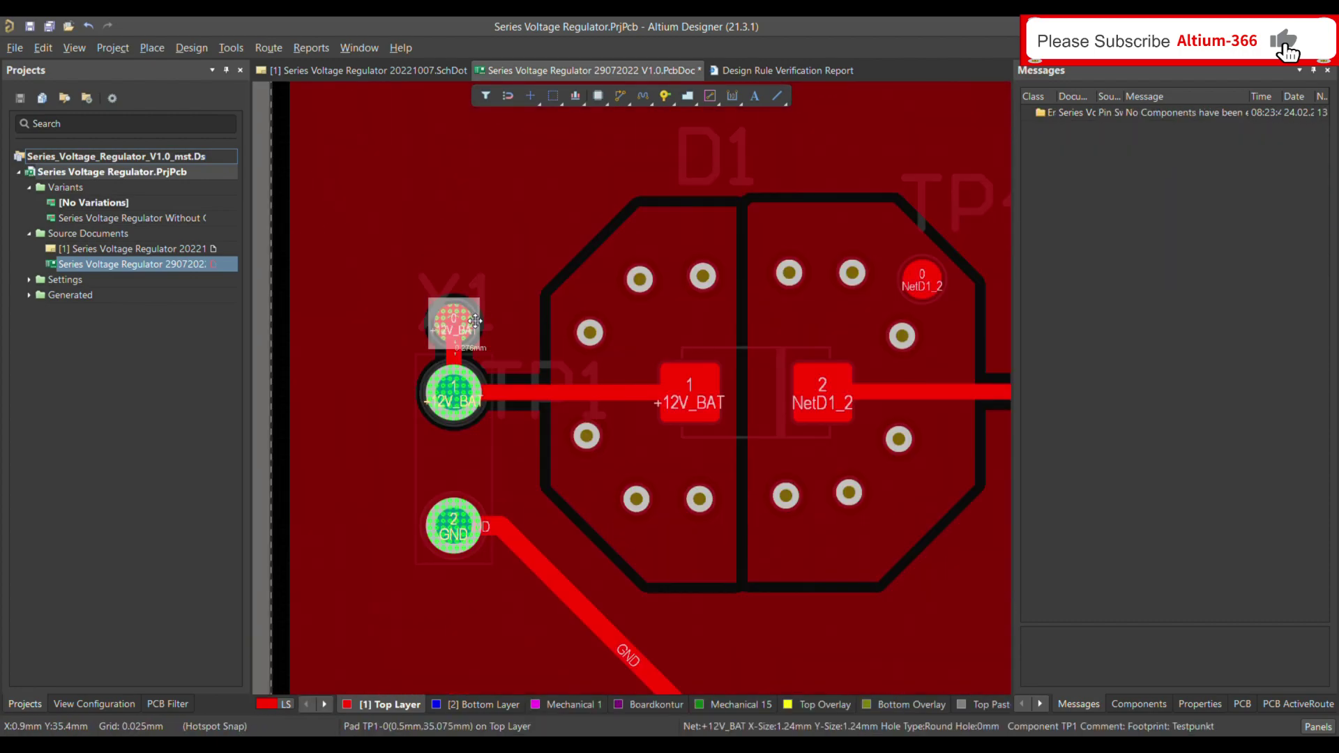
# Step: Move test point TP1 farther above X1 pad 1 and stretch the +12V_BAT track to its new position
pyautogui.click(454, 390)
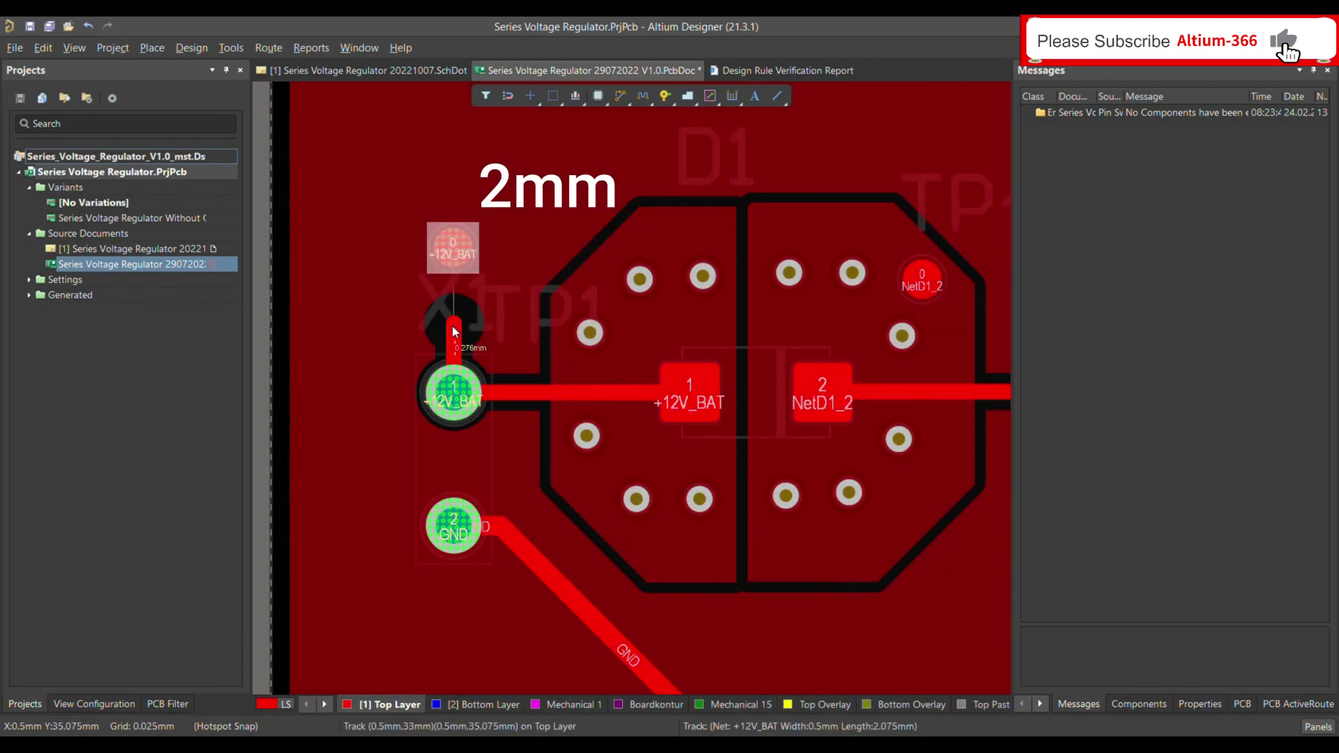
pyautogui.click(457, 258)
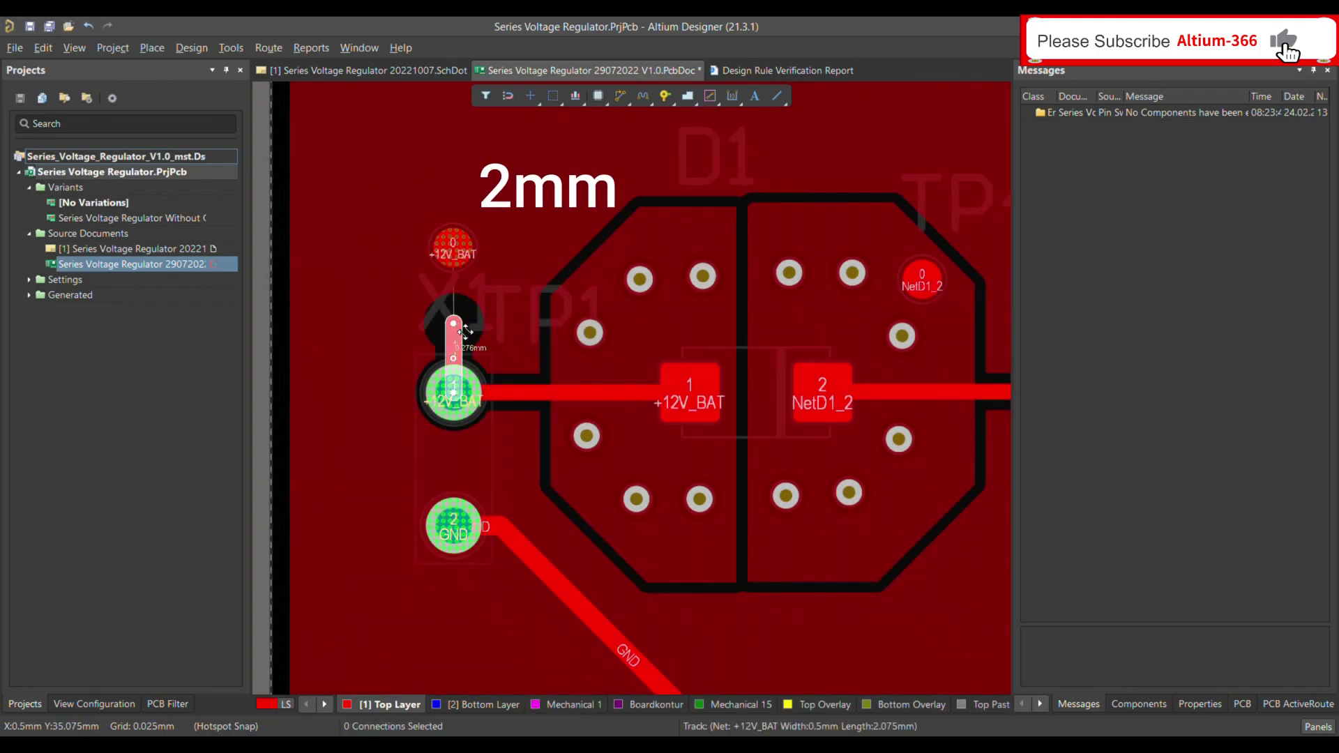
pyautogui.click(464, 265)
pyautogui.click(486, 315)
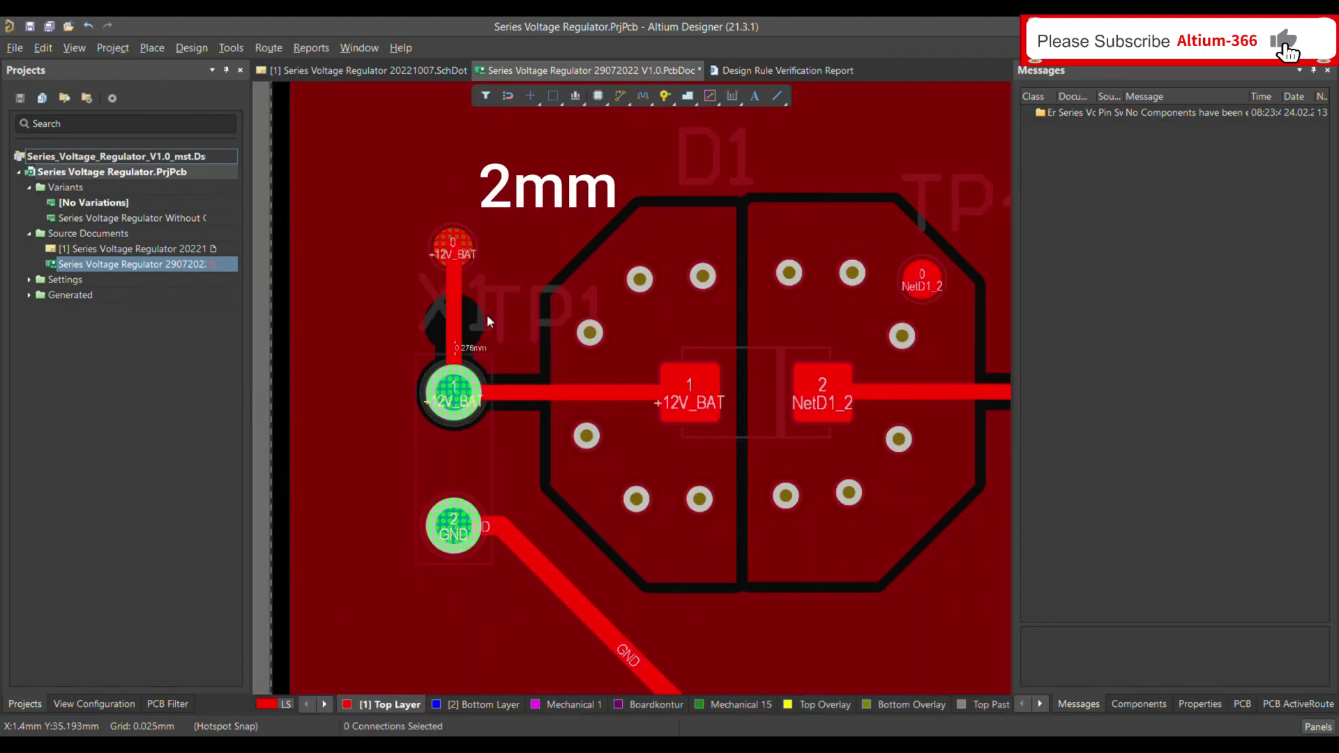
# Step: Repour the copper polygons to fit the relocated test points and tracks
pyautogui.hotkey('ctrl', 'pagedown')
pyautogui.keyDown('ctrl'); pyautogui.scroll(8, 328, 198); pyautogui.keyUp('ctrl')
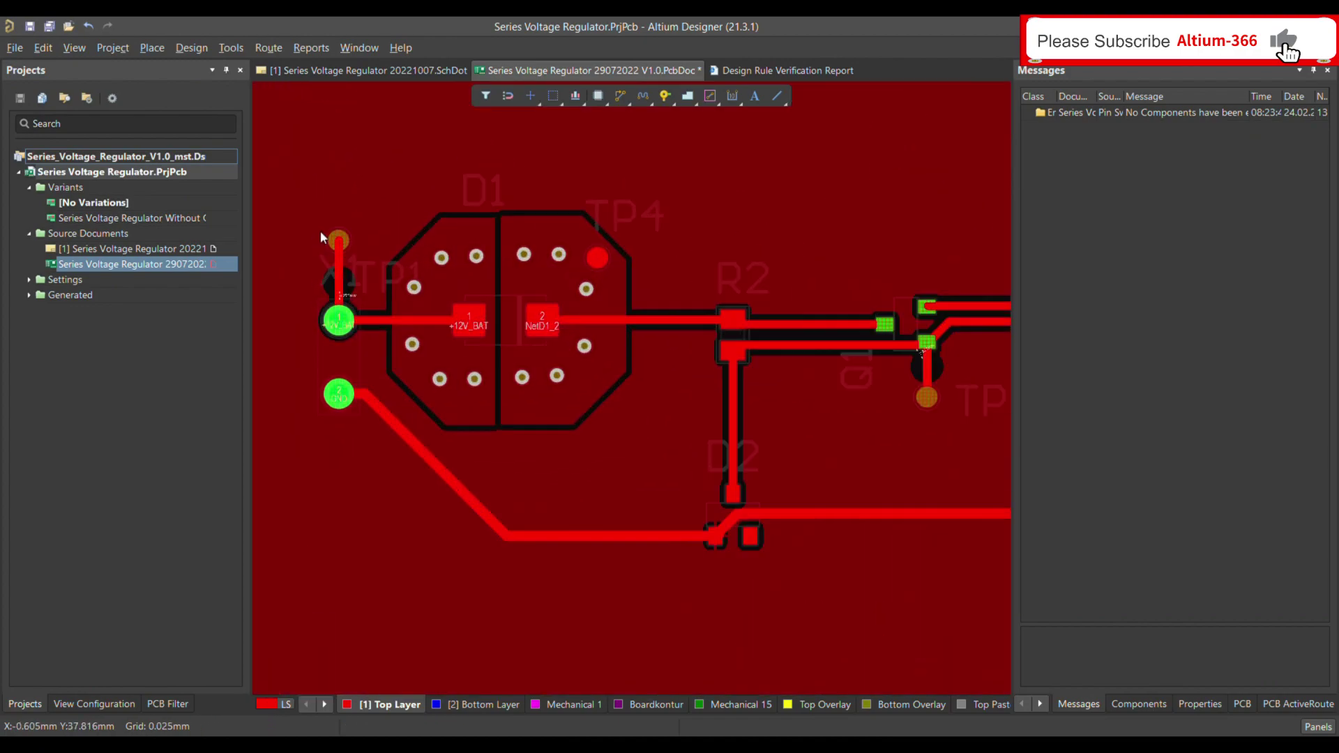
pyautogui.keyDown('ctrl'); pyautogui.scroll(-5, 353, 290); pyautogui.keyUp('ctrl')
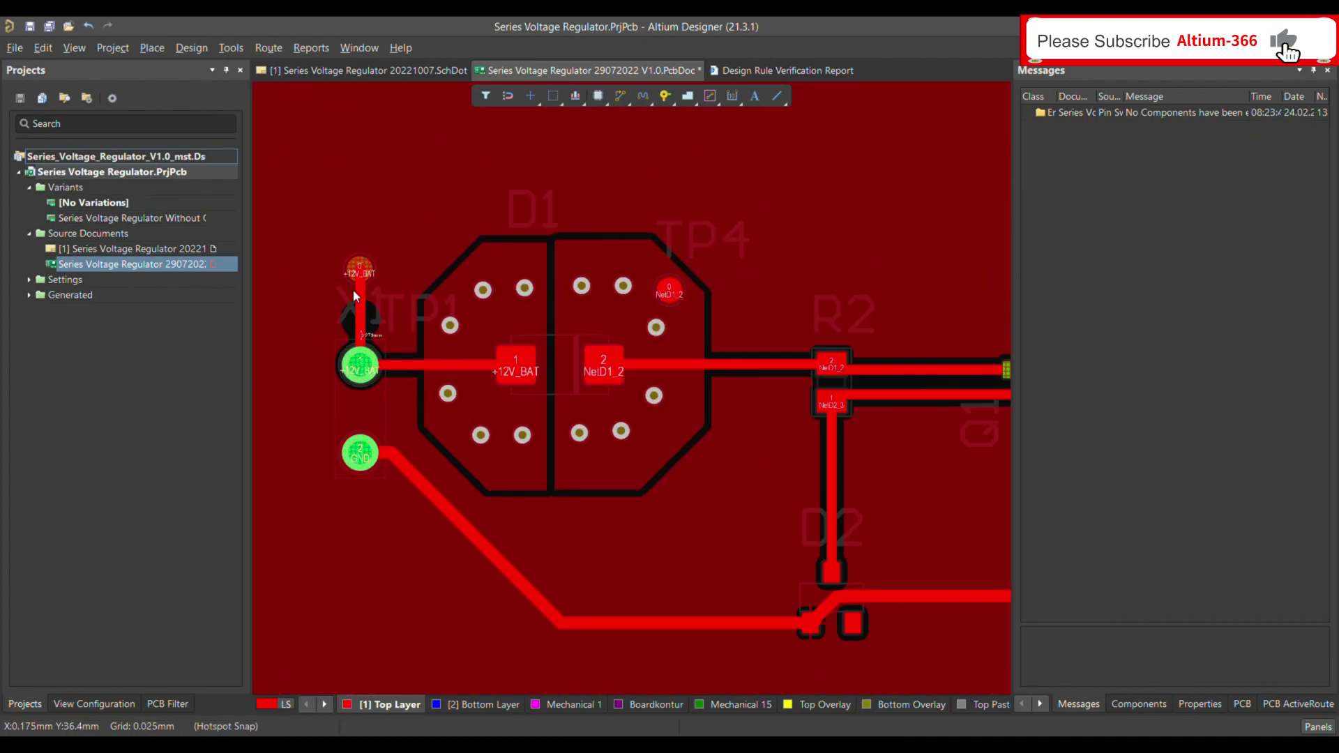
pyautogui.keyDown('ctrl'); pyautogui.scroll(-2, 353, 290); pyautogui.keyUp('ctrl')
pyautogui.rightClick(461, 454)
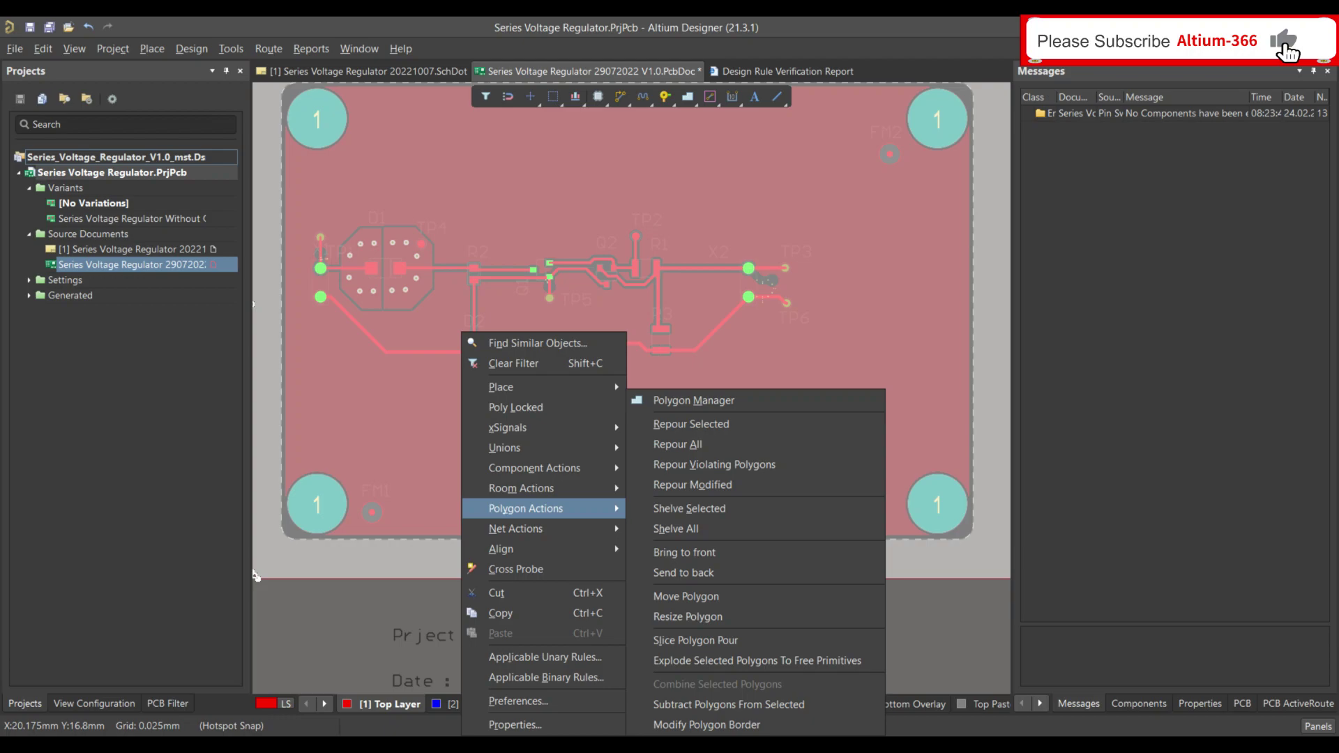
pyautogui.press('Escape')
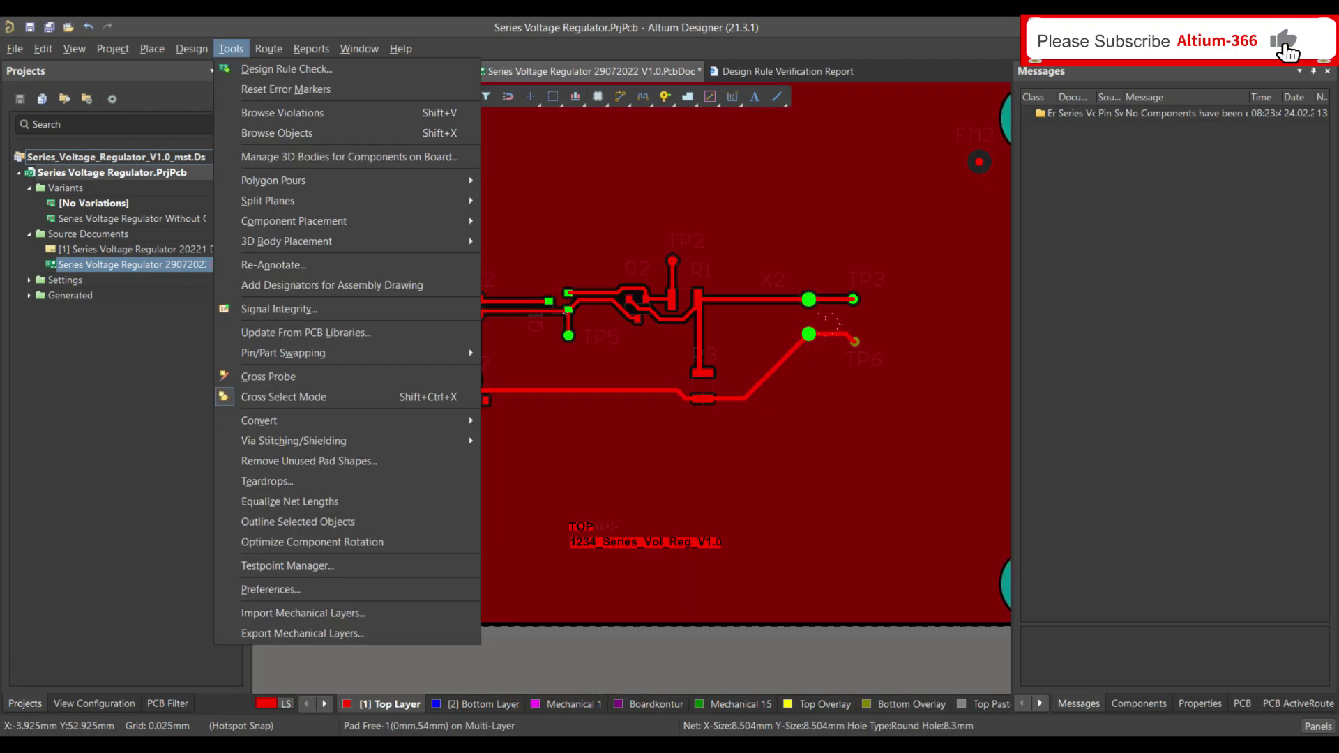
# Step: Run the design rule check again and view the summary of the new verification report
pyautogui.press('d')
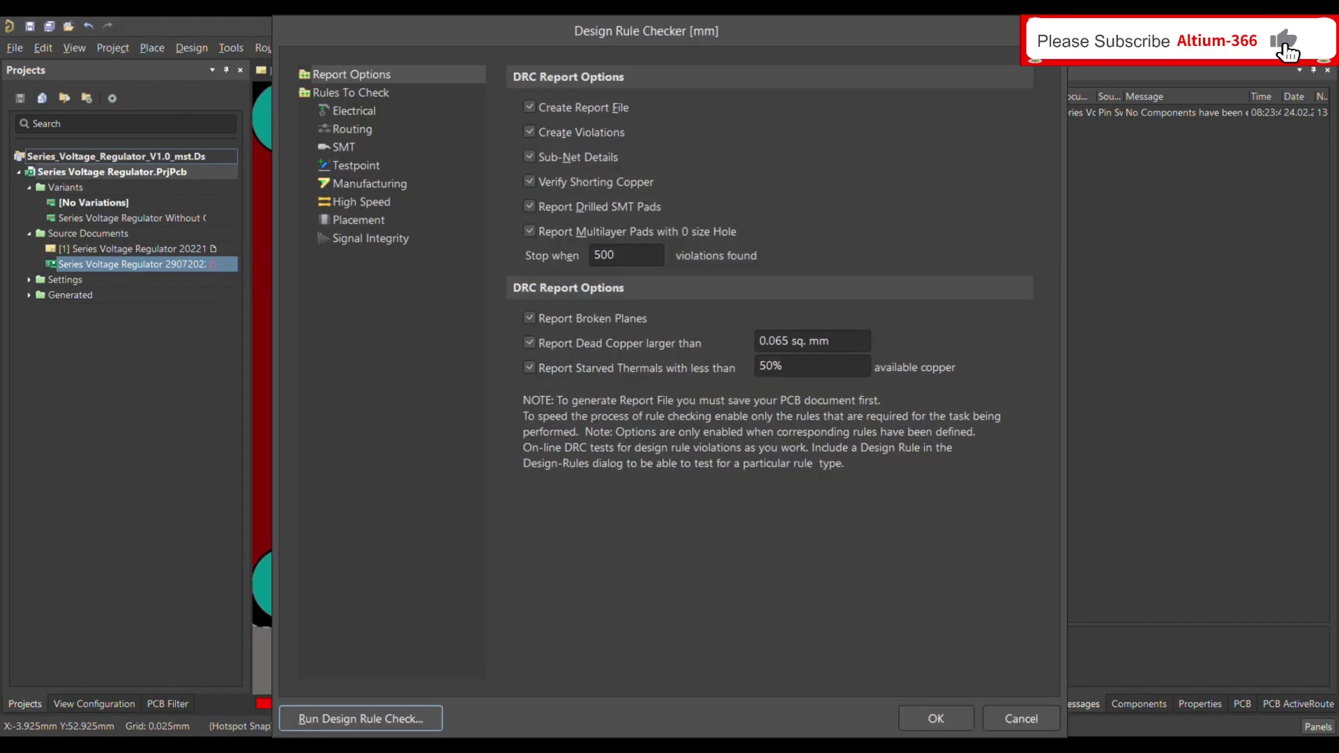
pyautogui.press('Return')
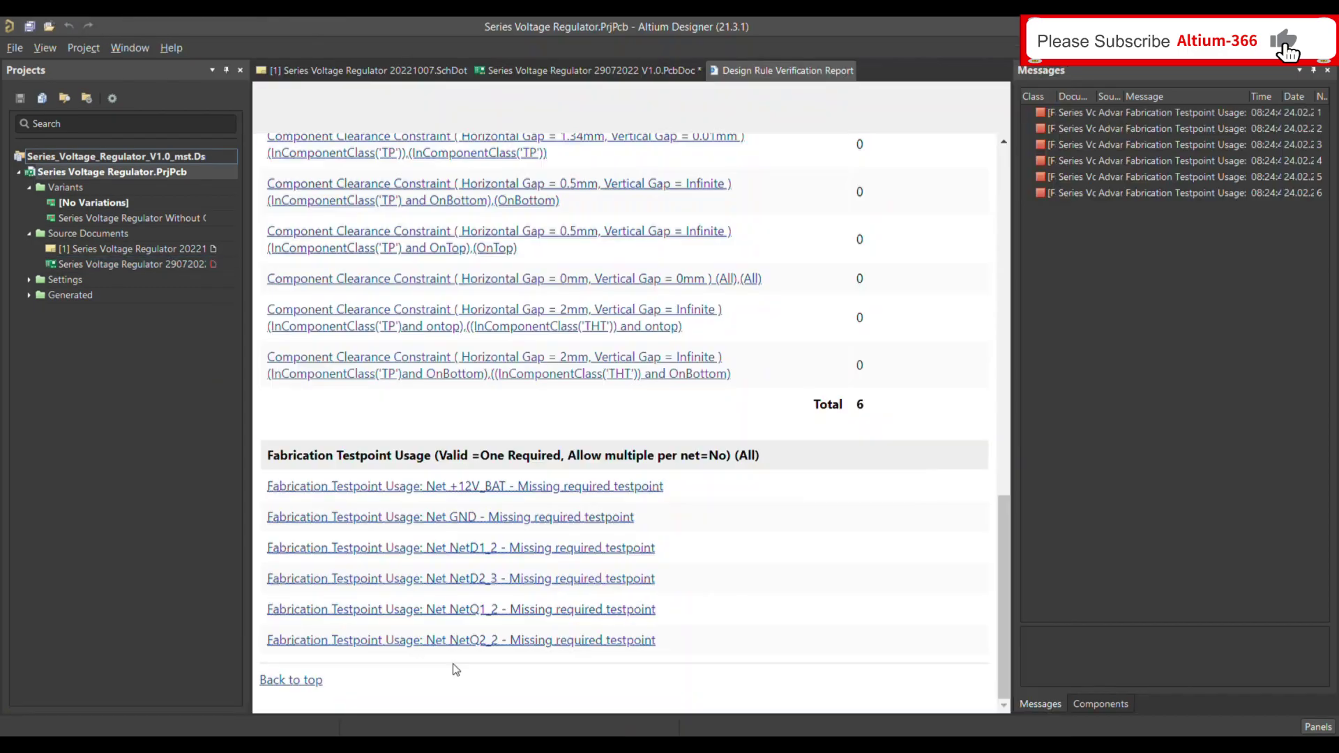
pyautogui.scroll(15, 950, 472)
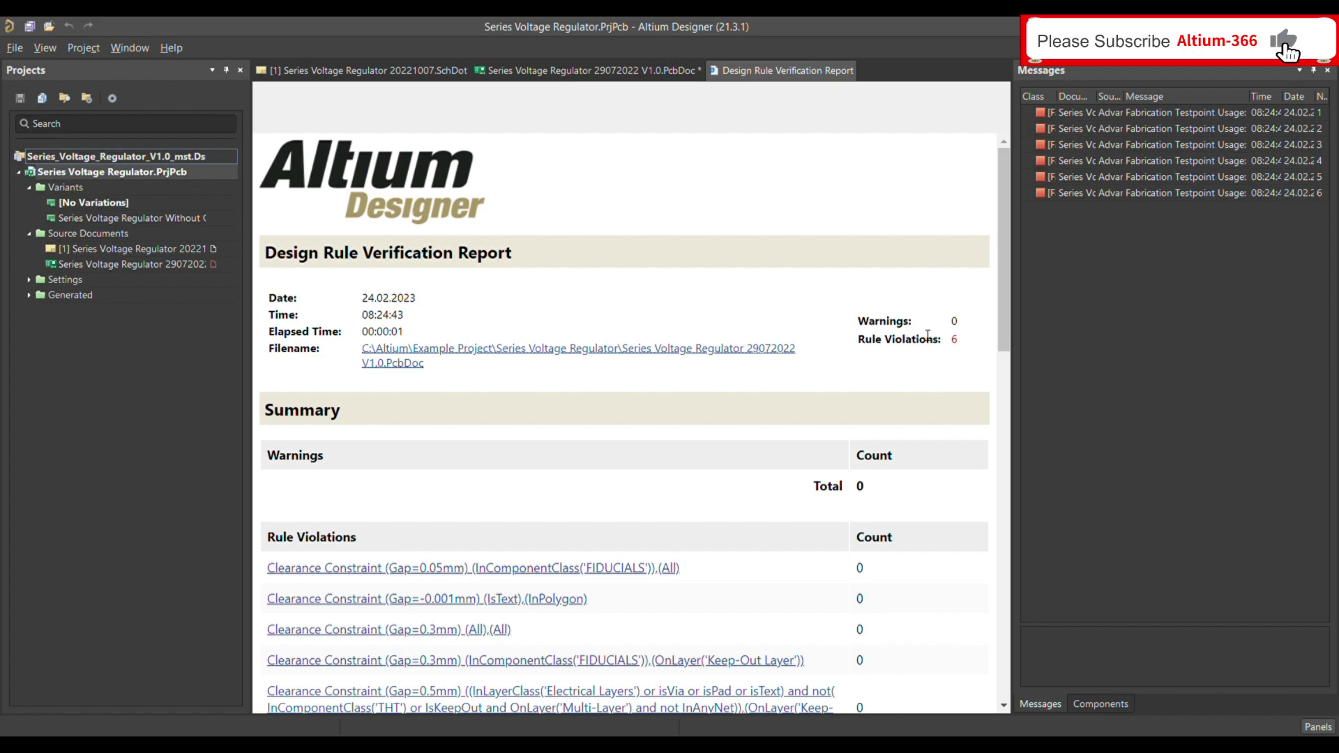
# Step: Look over the relocated test points on the PCB and review the Fabrication Testpoint Usage section of the verification report
pyautogui.click(624, 71)
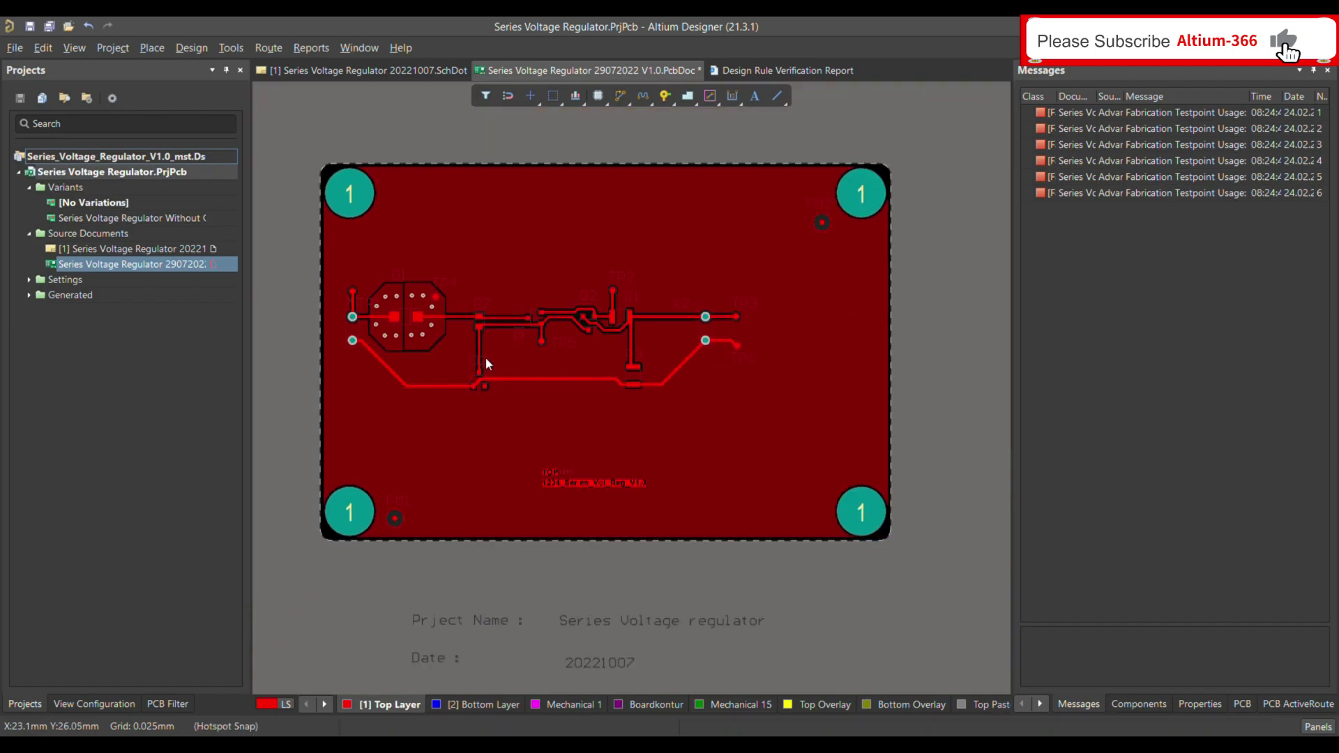
pyautogui.keyDown('ctrl'); pyautogui.scroll(2, 485, 357); pyautogui.keyUp('ctrl')
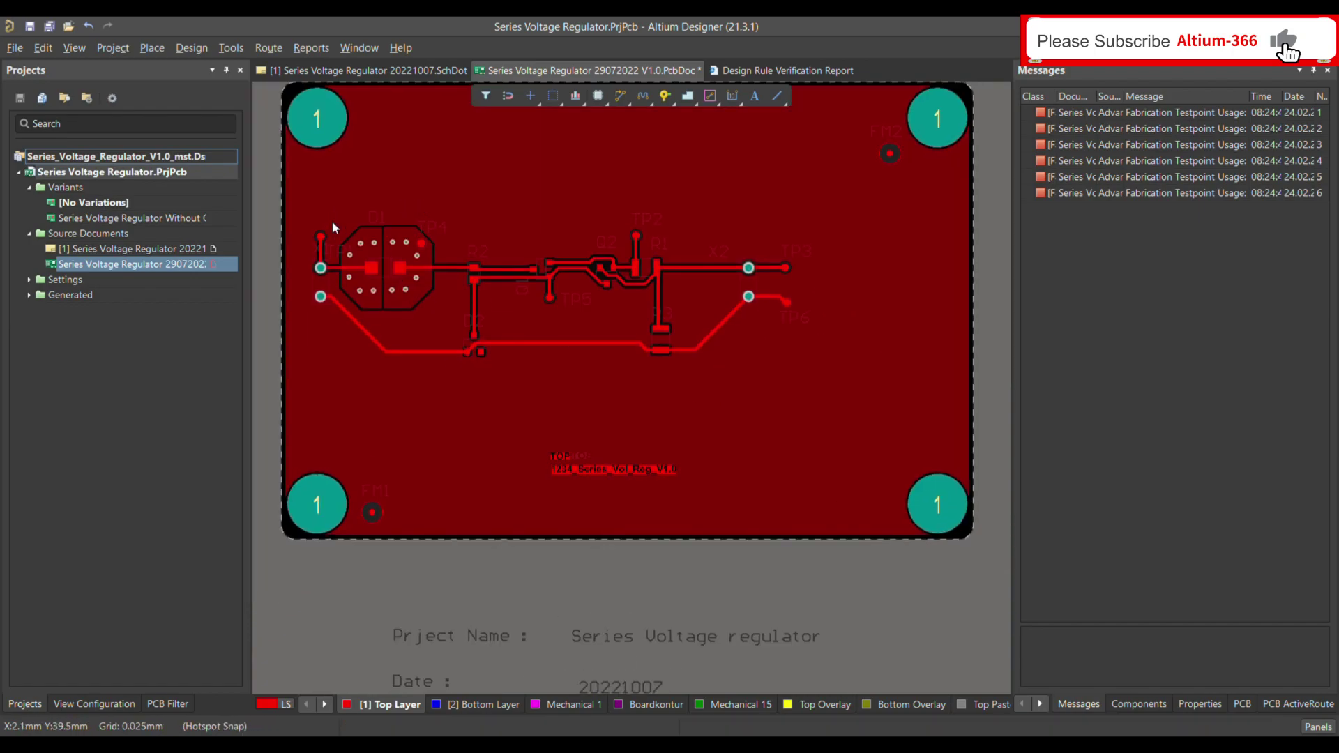
pyautogui.keyDown('ctrl'); pyautogui.scroll(3, 332, 217); pyautogui.keyUp('ctrl')
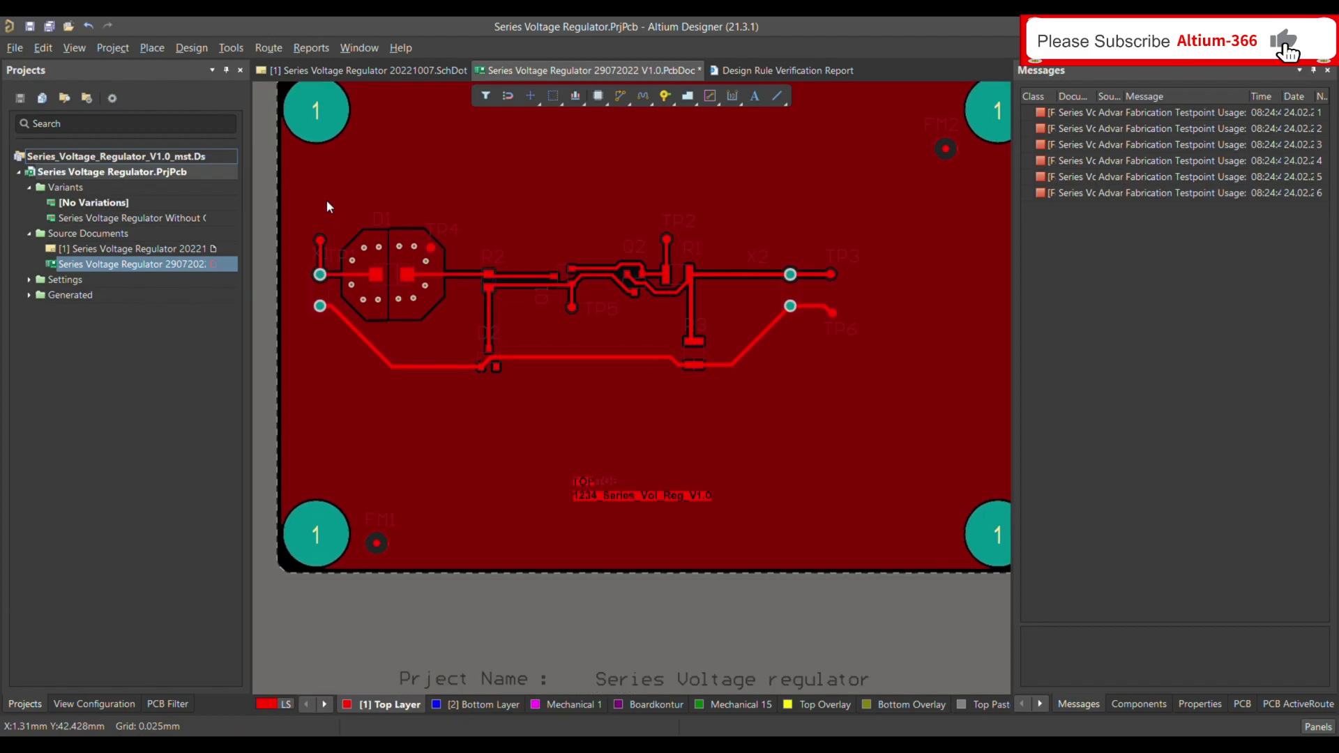
pyautogui.keyDown('ctrl'); pyautogui.scroll(-3, 350, 249); pyautogui.keyUp('ctrl')
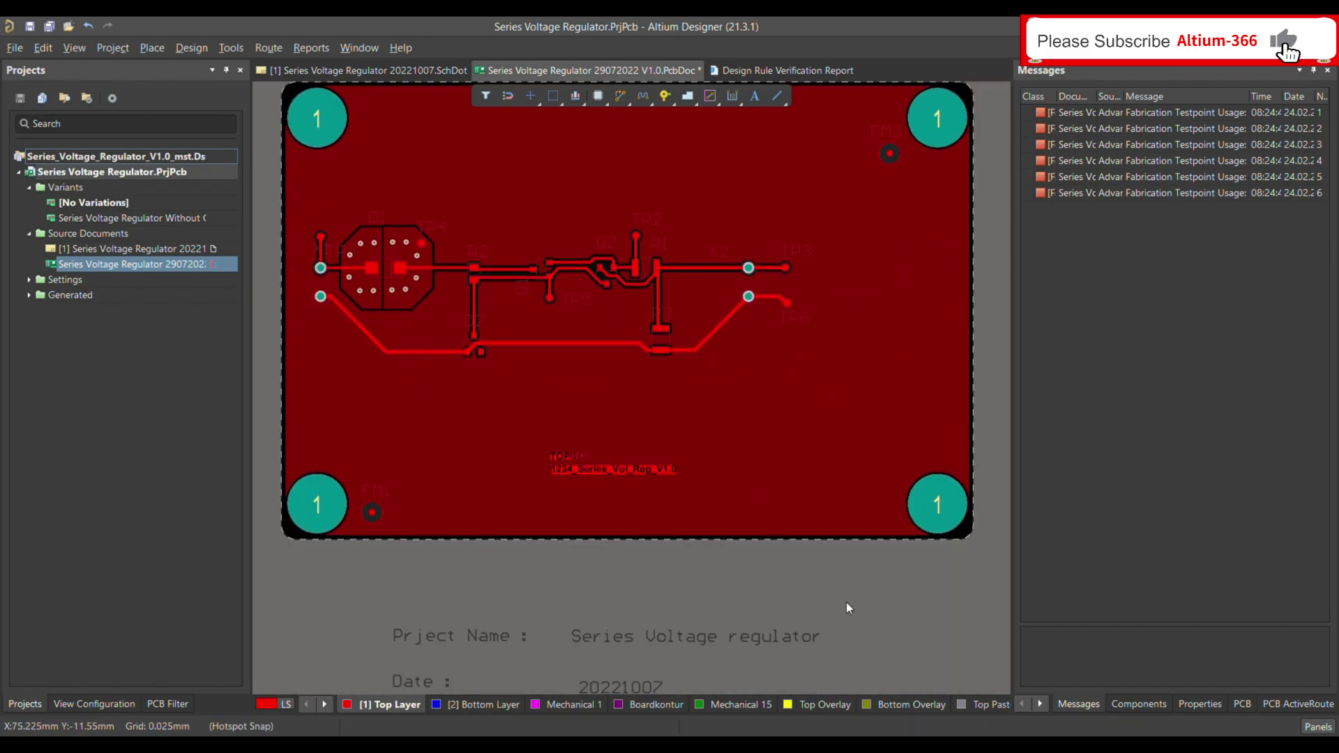
pyautogui.click(768, 73)
pyautogui.scroll(-20, 721, 512)
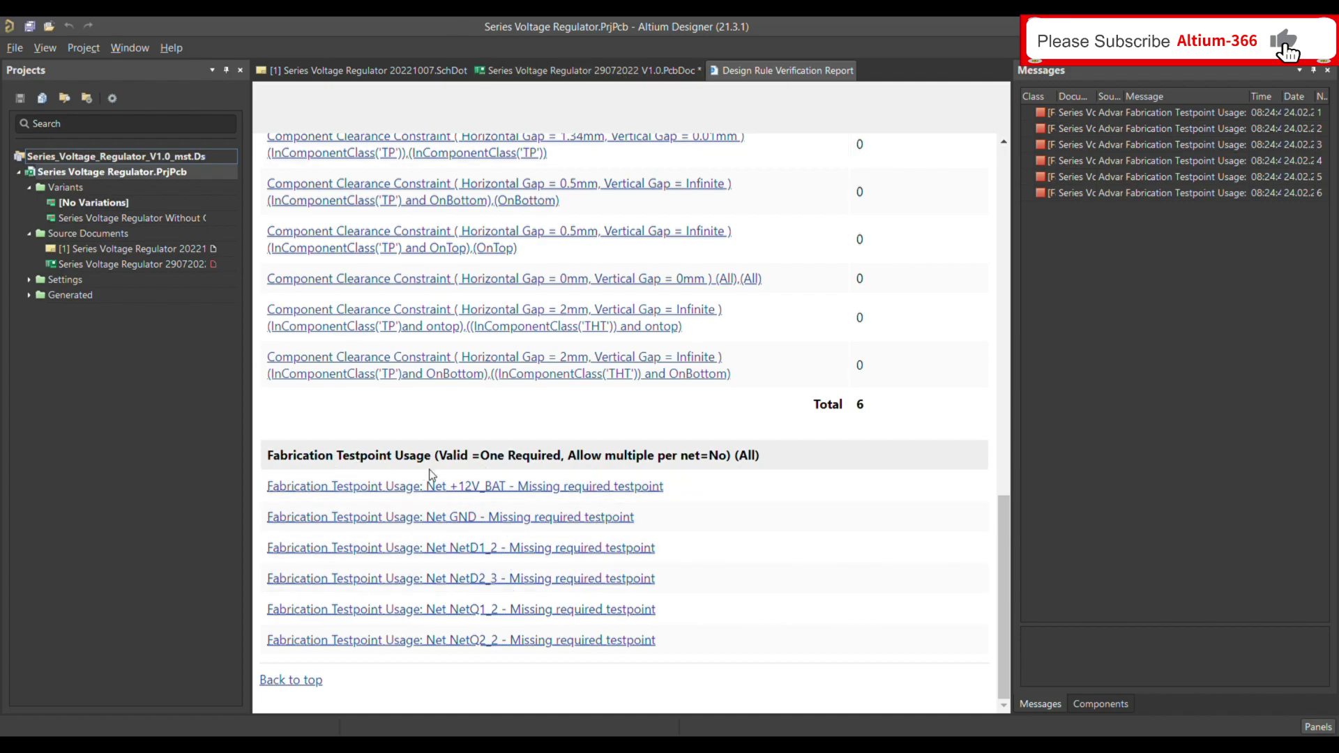
# Step: Mark the pad of test point TP5 on net NetD2_3 as a top-side fabrication testpoint
pyautogui.click(576, 73)
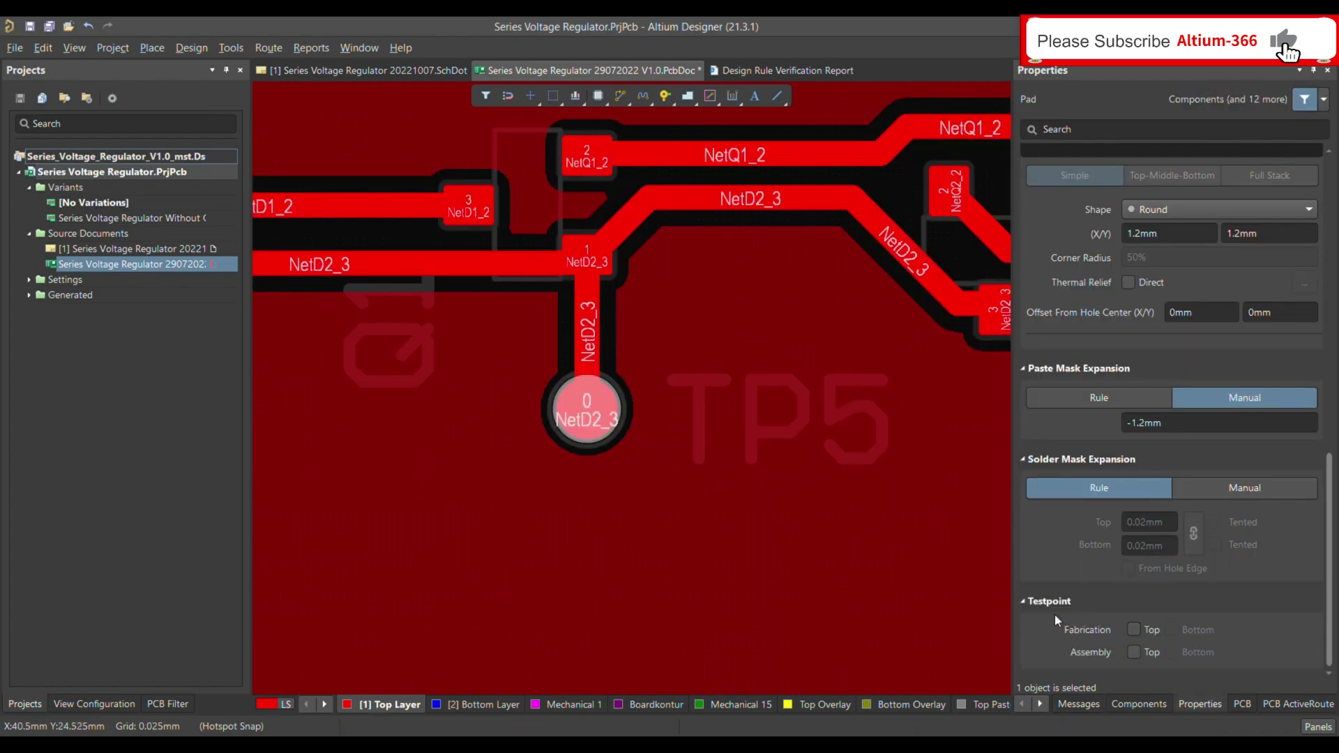
pyautogui.click(1133, 629)
pyautogui.click(659, 525)
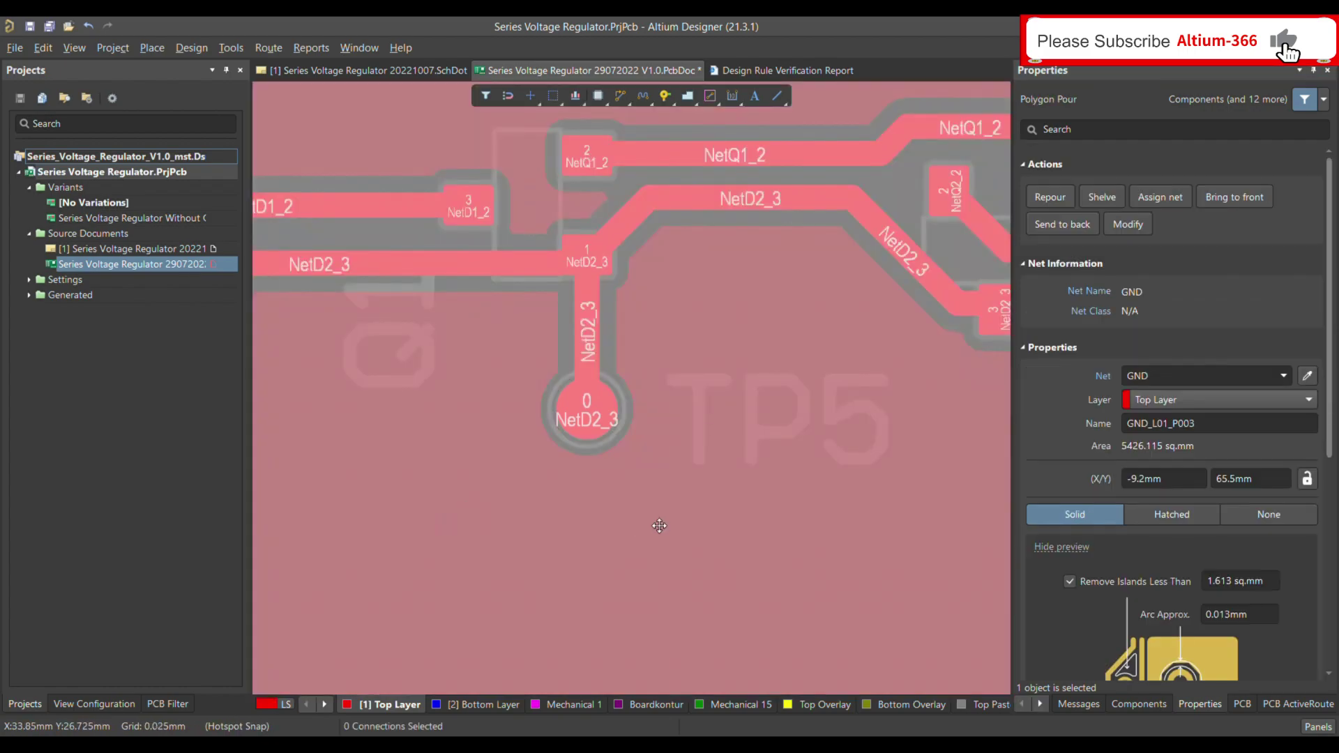
pyautogui.keyDown('ctrl'); pyautogui.scroll(-5, 659, 526); pyautogui.keyUp('ctrl')
pyautogui.keyDown('ctrl'); pyautogui.scroll(1, 628, 418); pyautogui.keyUp('ctrl')
pyautogui.click(575, 396)
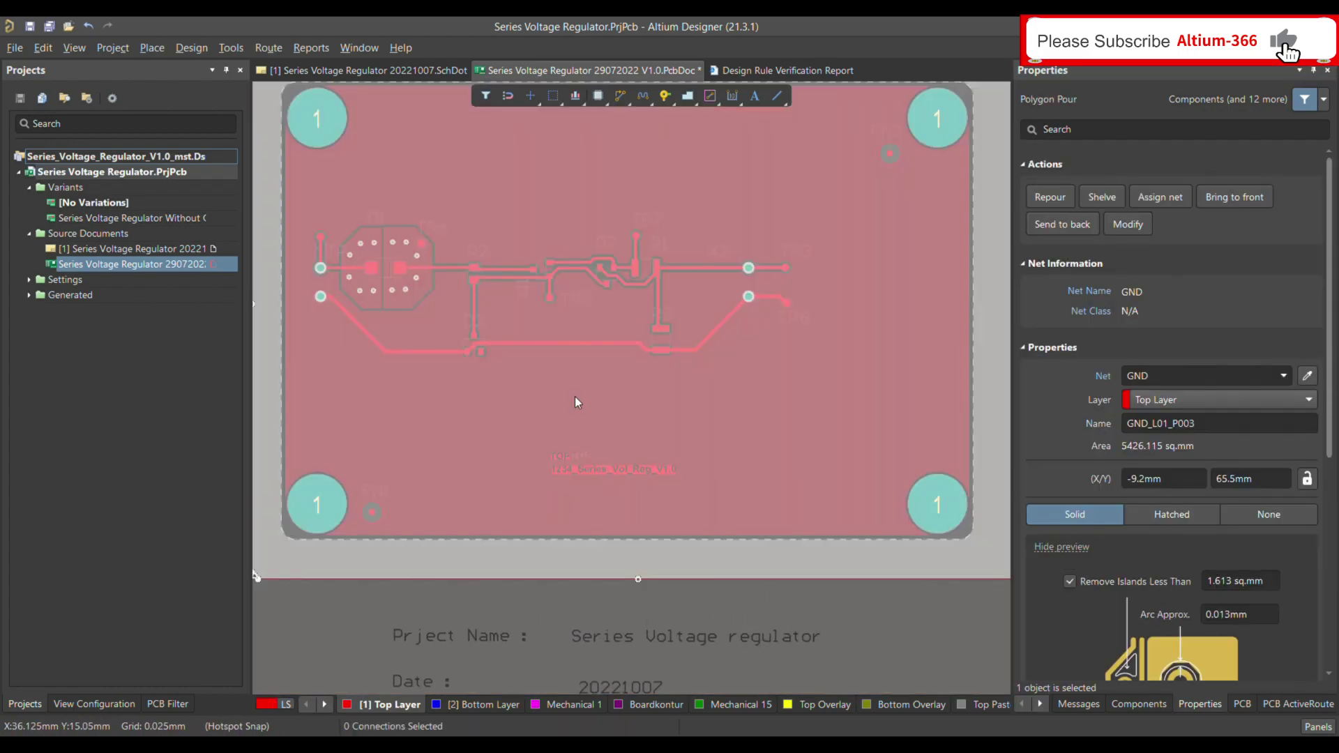
# Step: Run the design rule check again and review the Fabrication Testpoint Usage section of the new verification report
pyautogui.rightClick(463, 509)
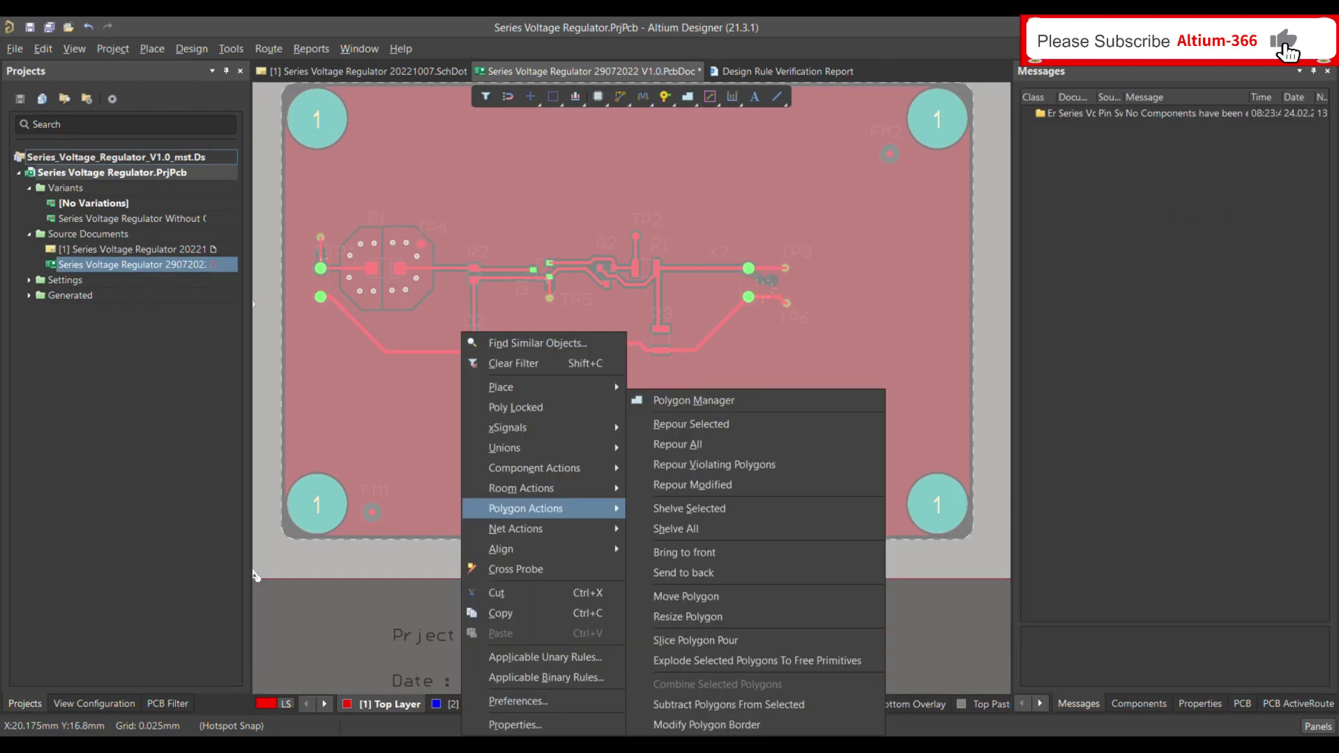
pyautogui.hotkey('alt', 't')
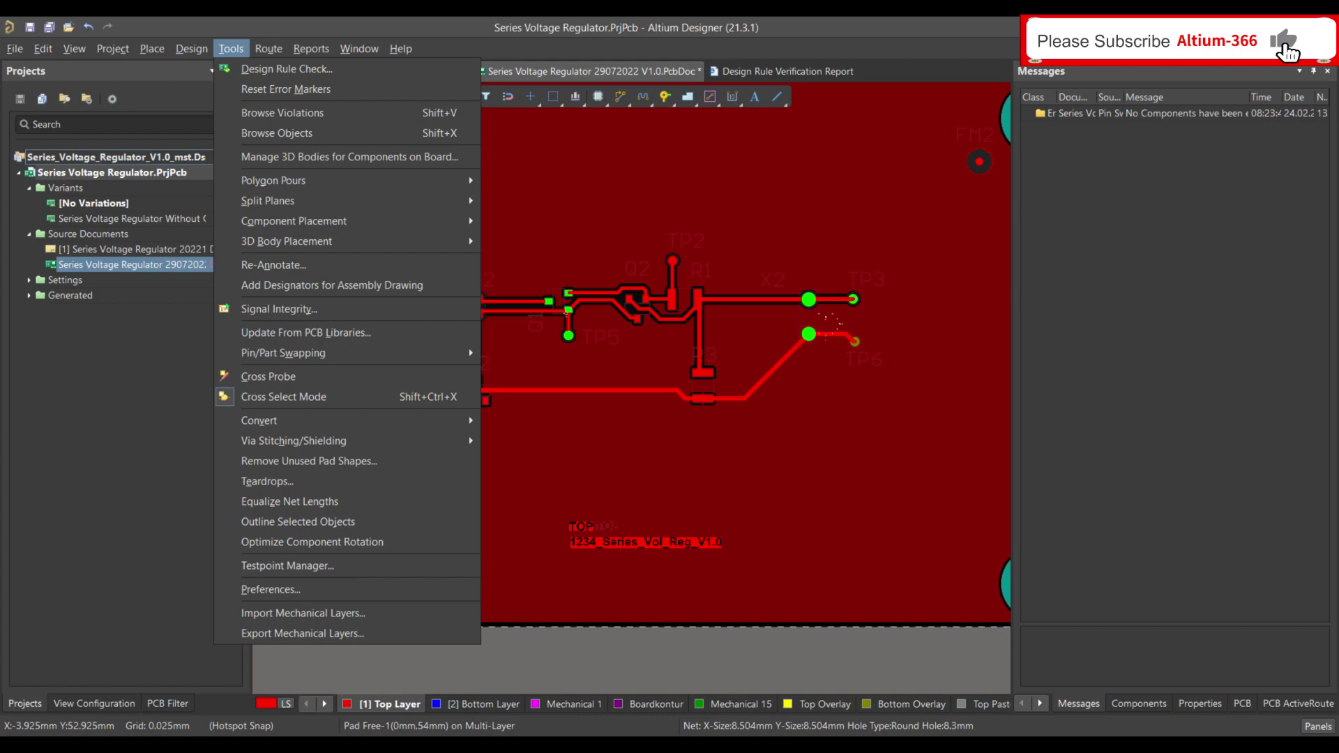
pyautogui.press('d')
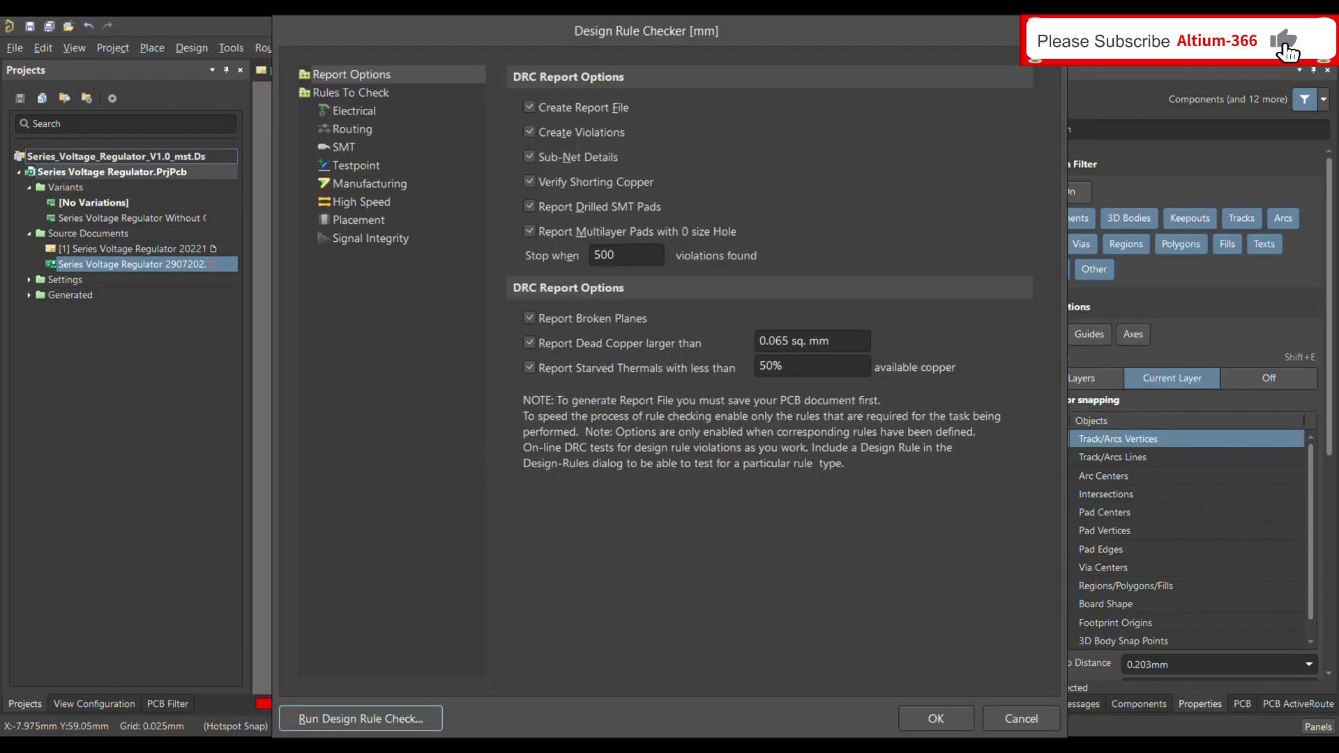
pyautogui.hotkey('alt', 'r')
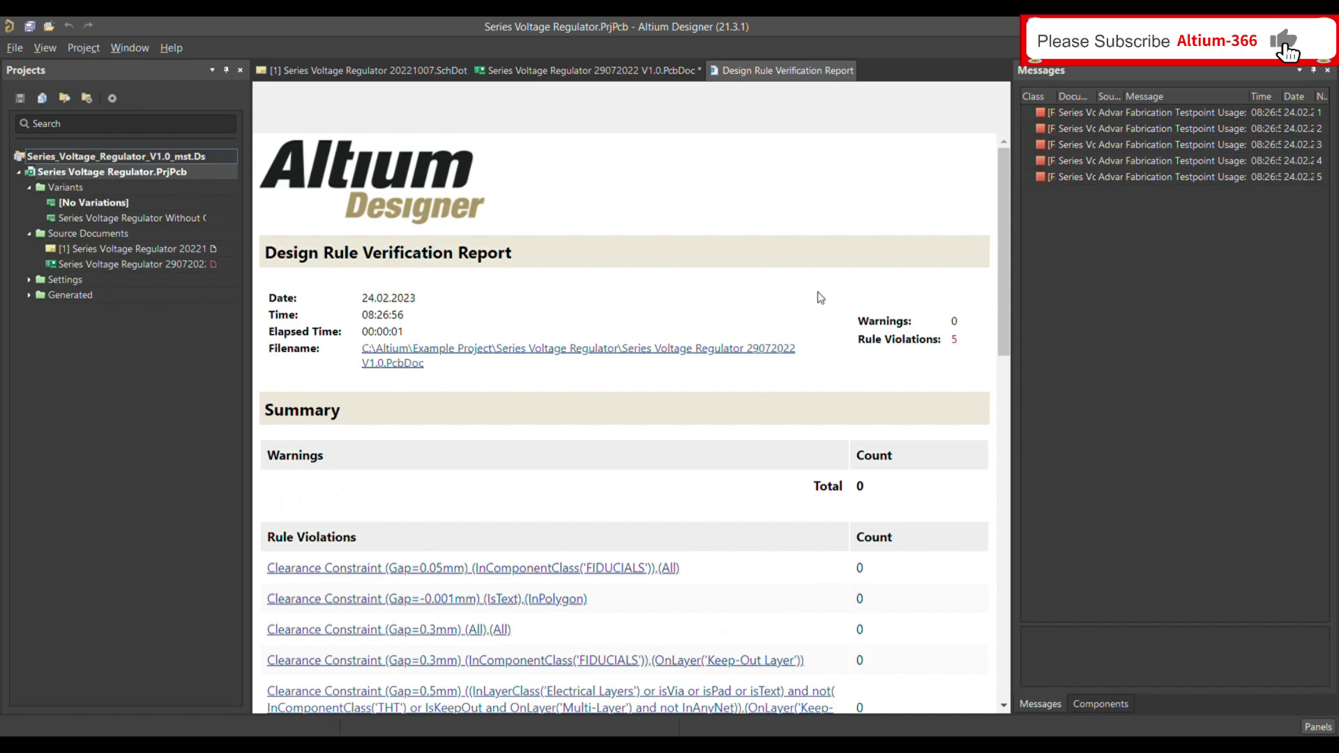
pyautogui.scroll(-15, 696, 313)
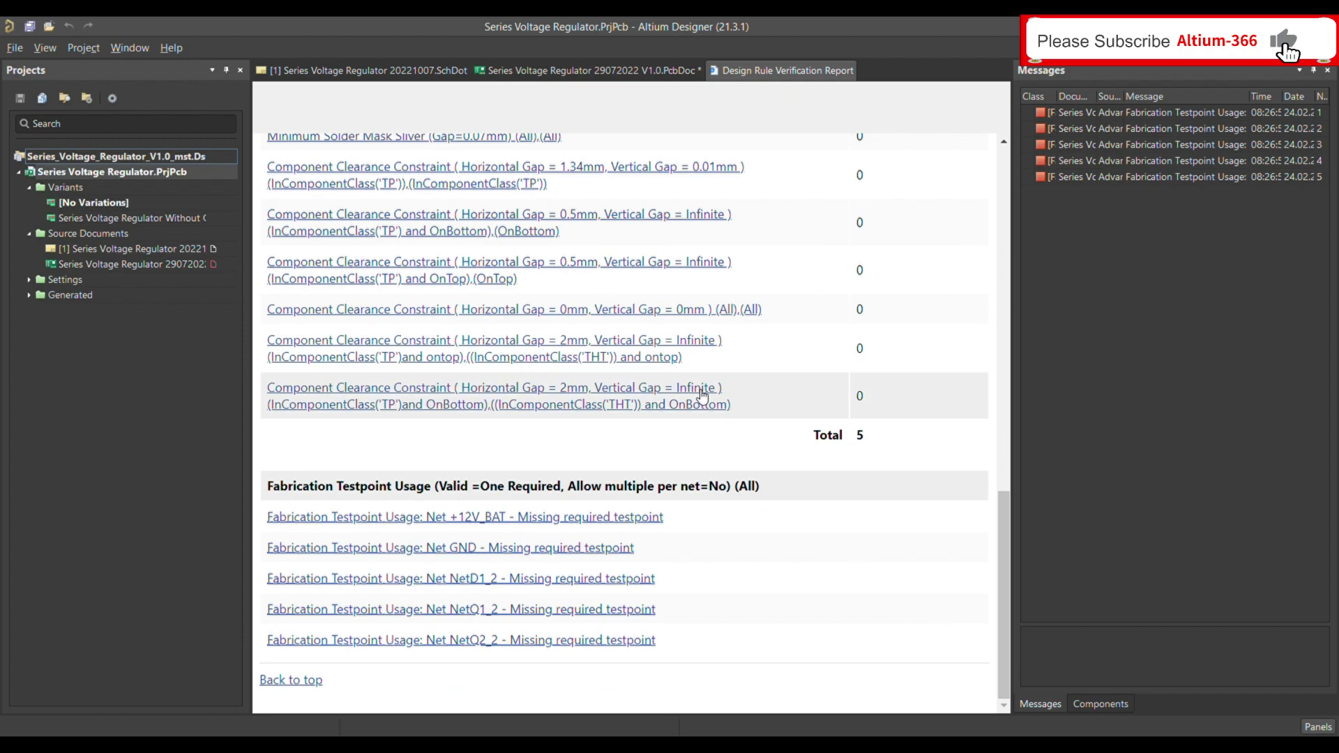
# Step: Mark the pad of test point TP2 on net NetQ1_2 as a top-side fabrication testpoint on the PCB
pyautogui.click(562, 70)
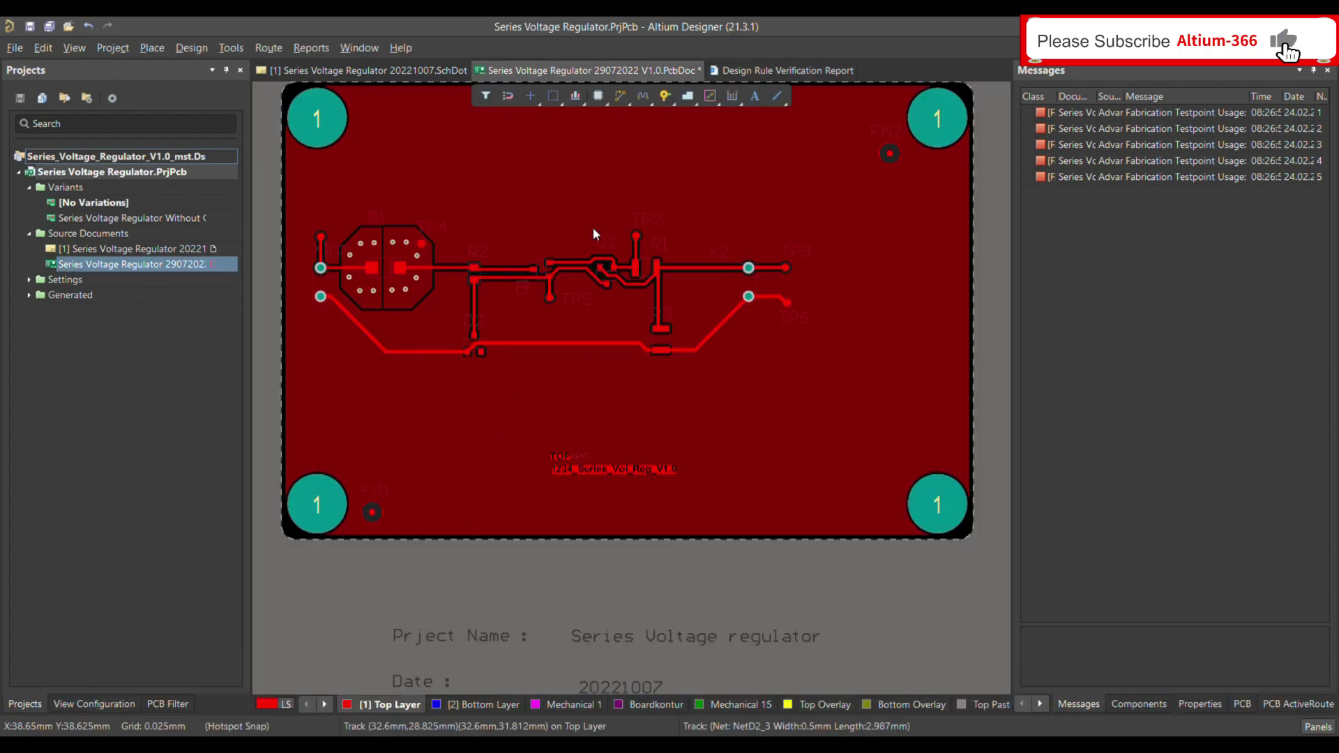
pyautogui.keyDown('ctrl'); pyautogui.scroll(3, 482, 222); pyautogui.keyUp('ctrl')
pyautogui.keyDown('ctrl'); pyautogui.scroll(-3, 645, 349); pyautogui.keyUp('ctrl')
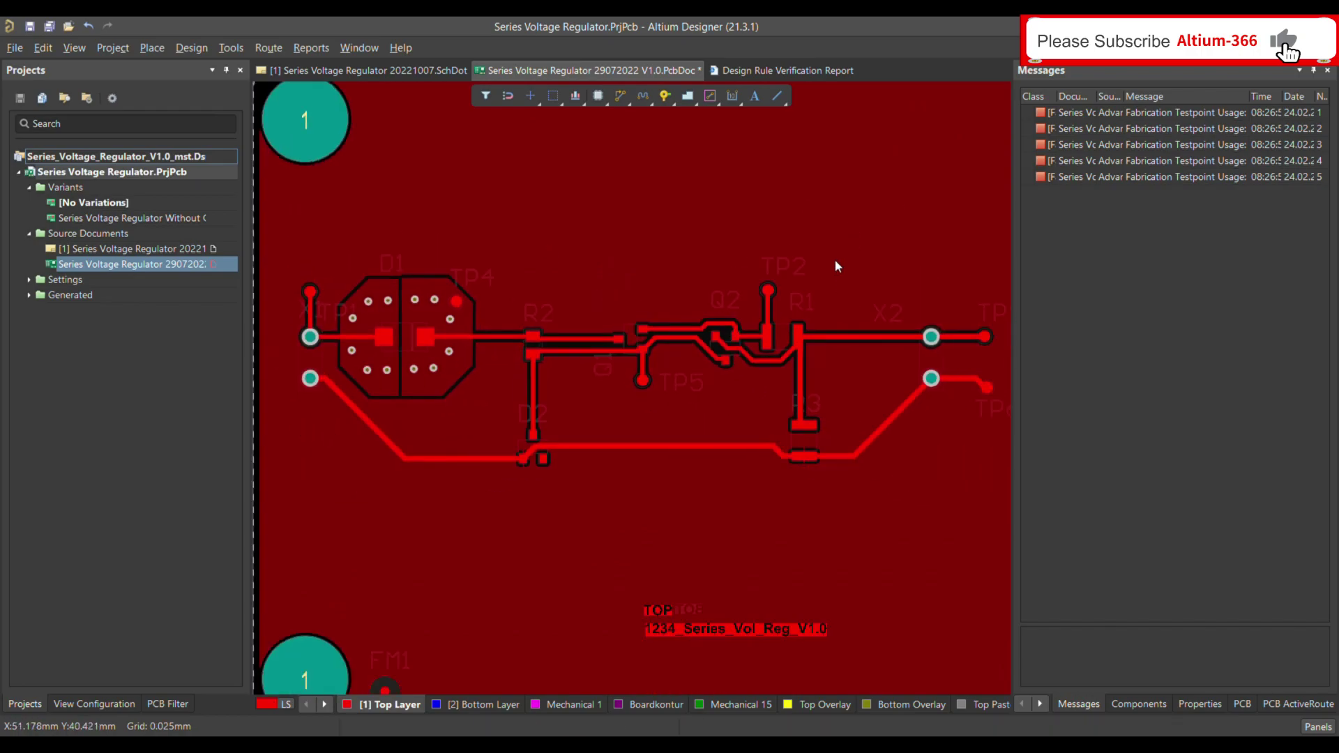
pyautogui.keyDown('ctrl'); pyautogui.scroll(5, 834, 258); pyautogui.keyUp('ctrl')
pyautogui.click(675, 320)
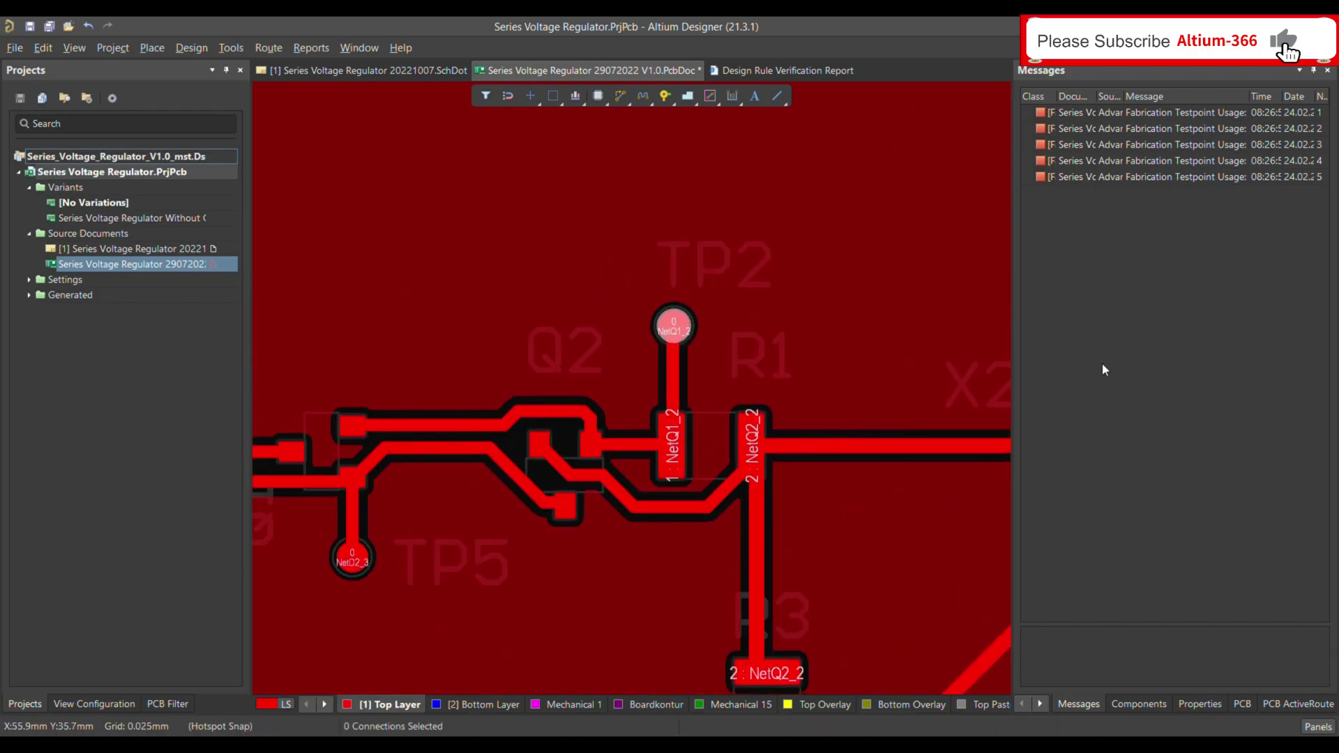
pyautogui.press('F11')
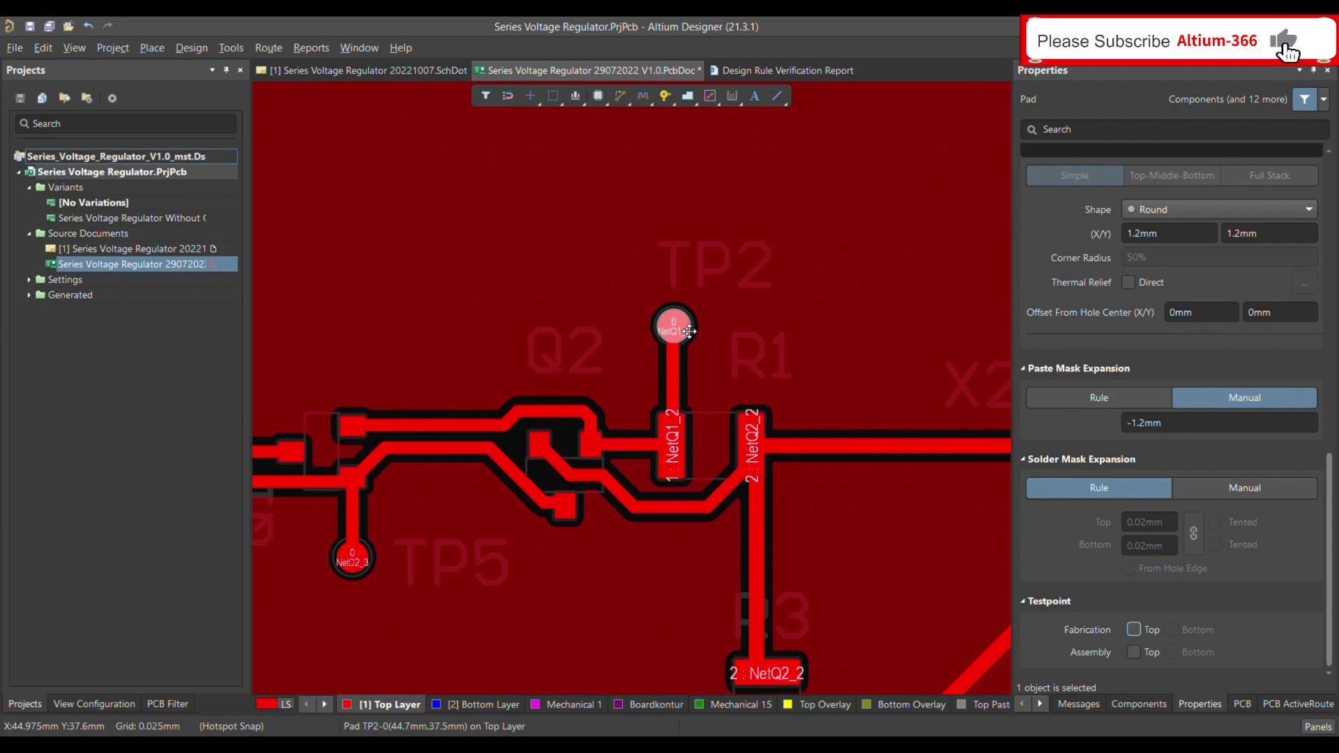
pyautogui.click(1134, 633)
# Step: Mark the pads of test points TP3 and TP6 beside connector X2 as top-side fabrication testpoints
pyautogui.keyDown('ctrl'); pyautogui.scroll(-3, 525, 251); pyautogui.keyUp('ctrl')
pyautogui.keyDown('ctrl'); pyautogui.scroll(4, 830, 336); pyautogui.keyUp('ctrl')
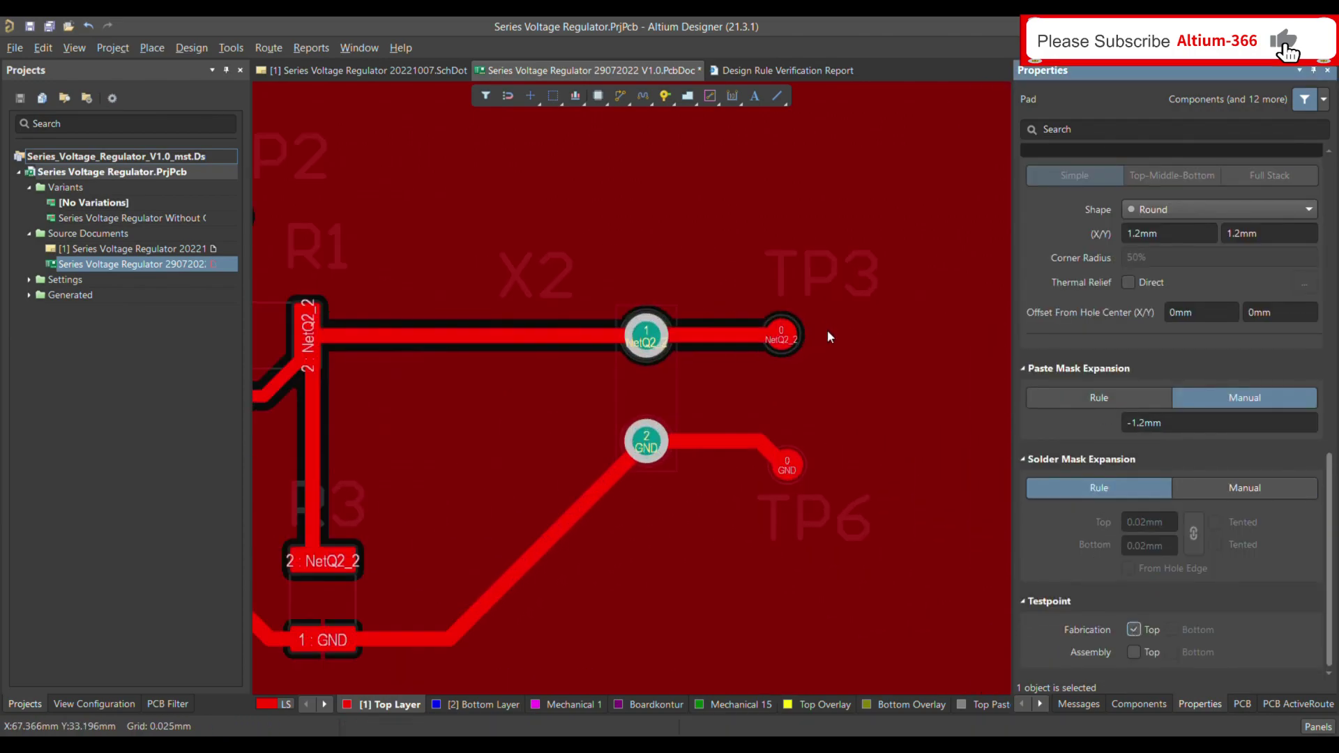
pyautogui.click(782, 337)
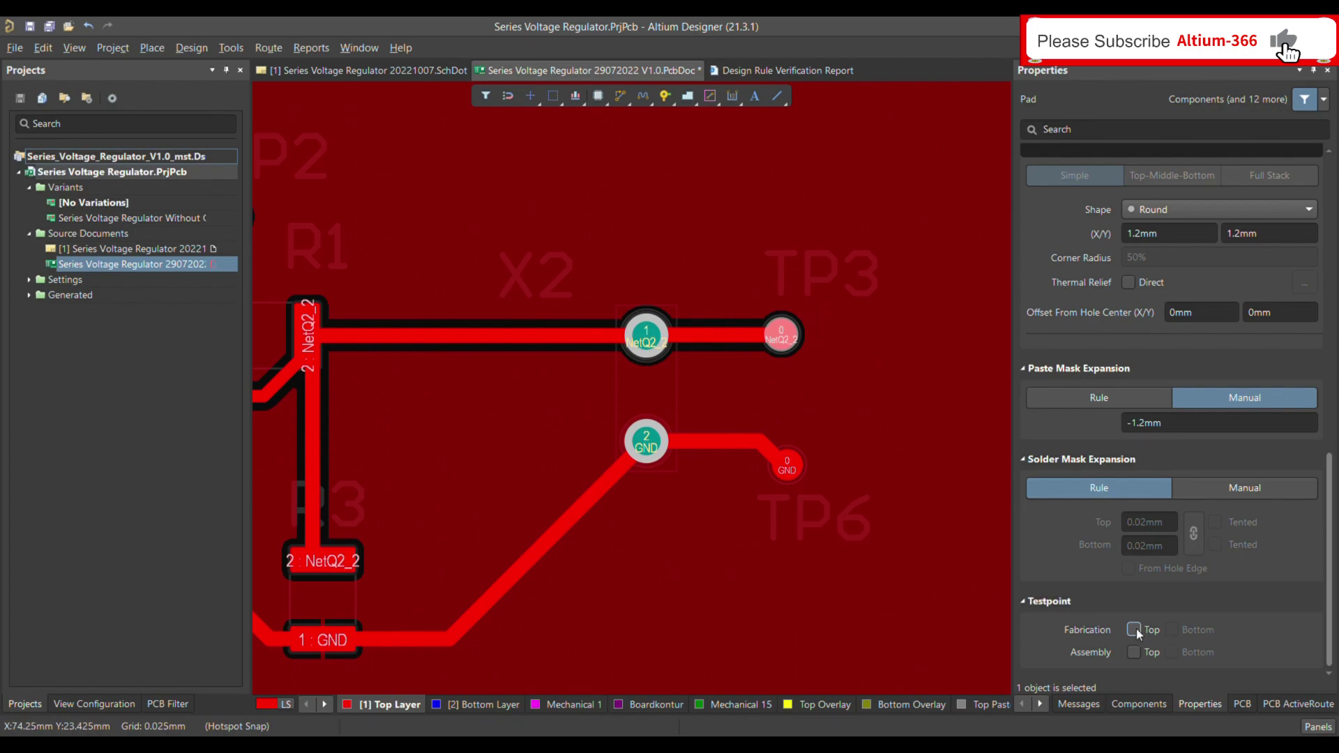
pyautogui.click(788, 466)
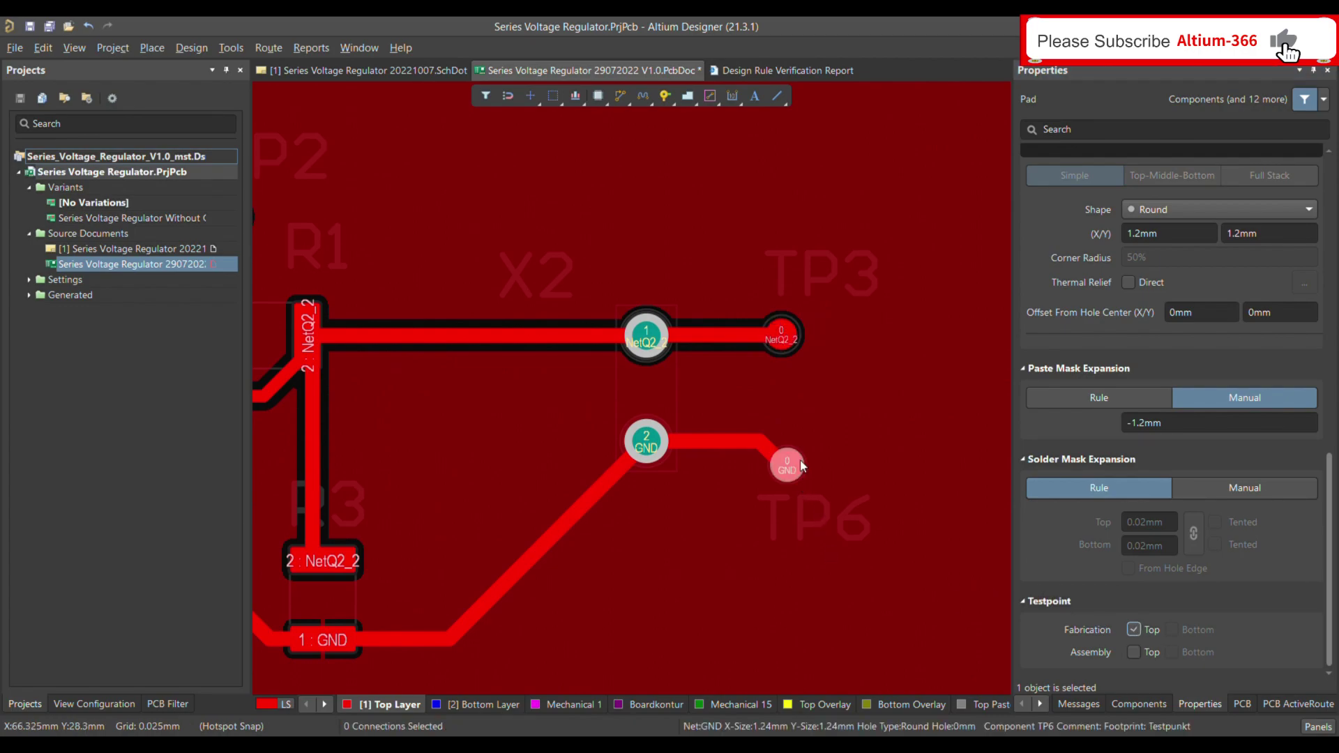
pyautogui.click(1137, 630)
pyautogui.keyDown('ctrl'); pyautogui.scroll(-5, 880, 401); pyautogui.keyUp('ctrl')
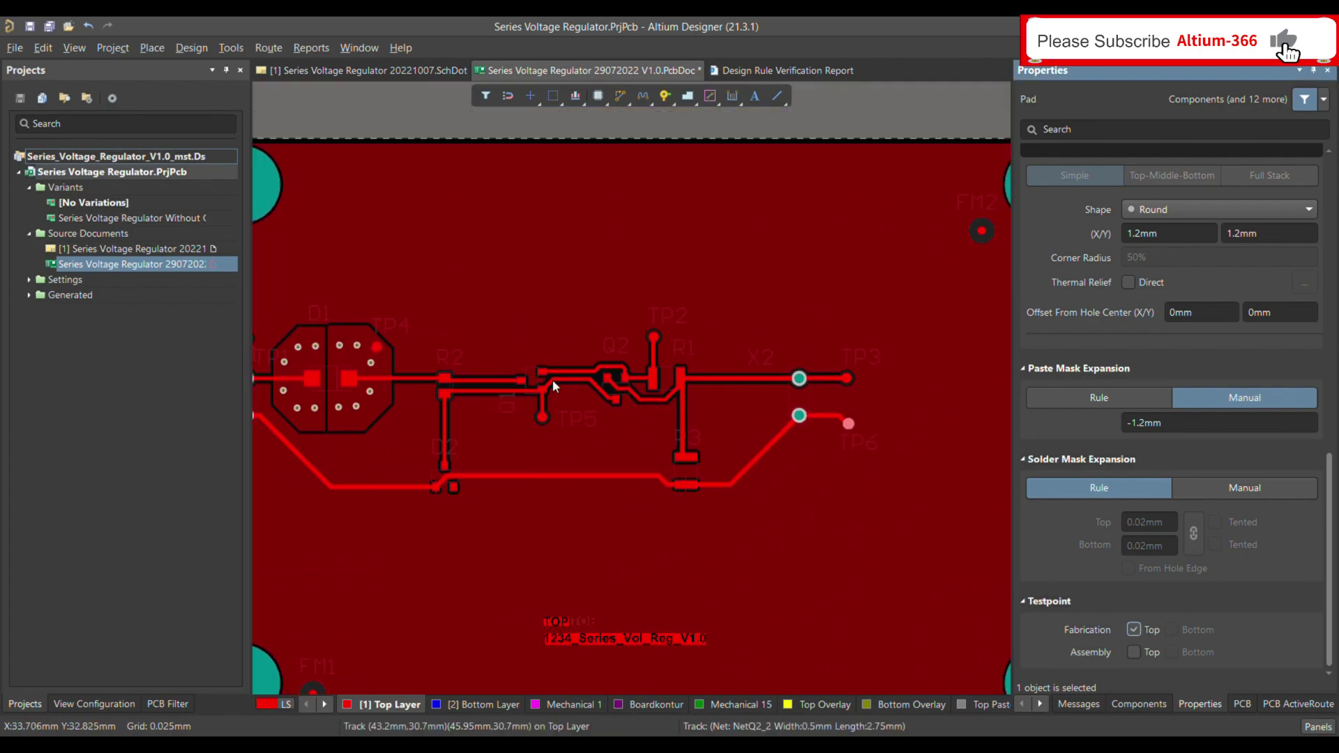
# Step: Mark the pads of test points TP1 and TP4 near diode D1 as top-side fabrication testpoints
pyautogui.keyDown('ctrl'); pyautogui.scroll(3, 343, 380); pyautogui.keyUp('ctrl')
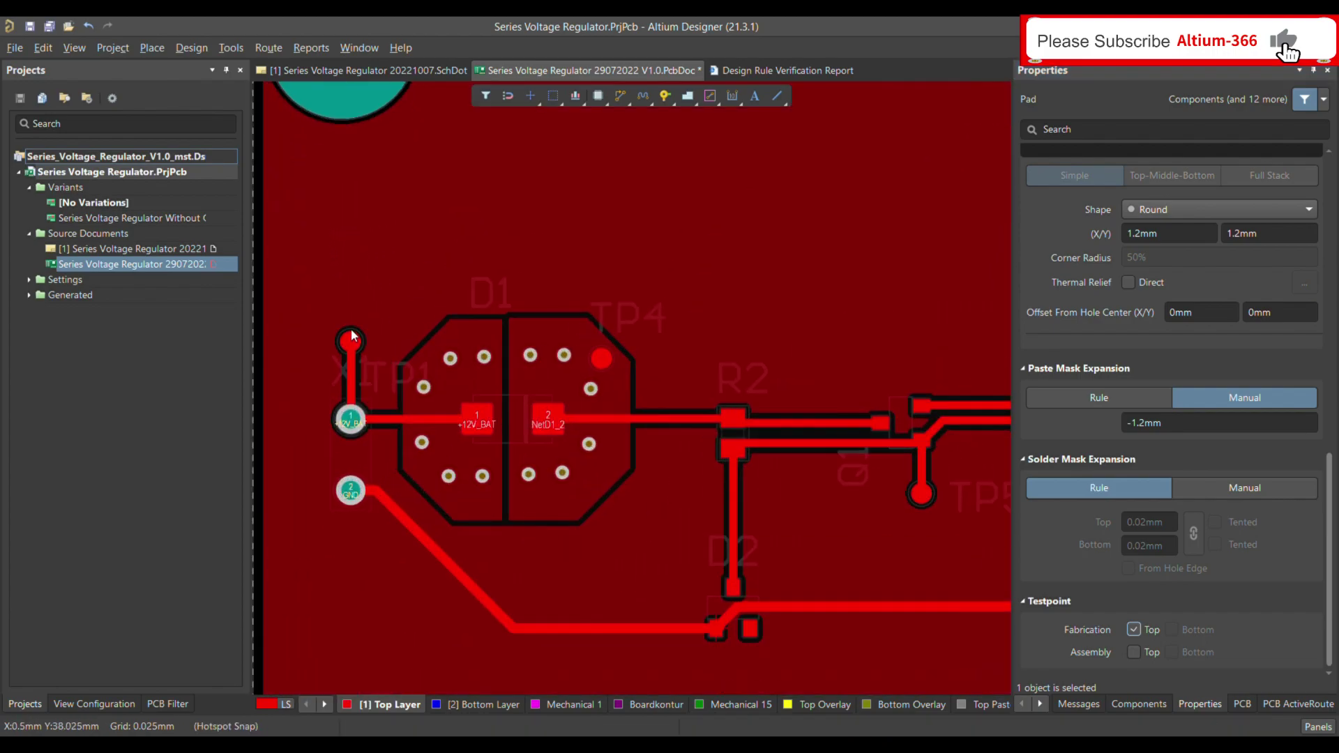
pyautogui.click(352, 339)
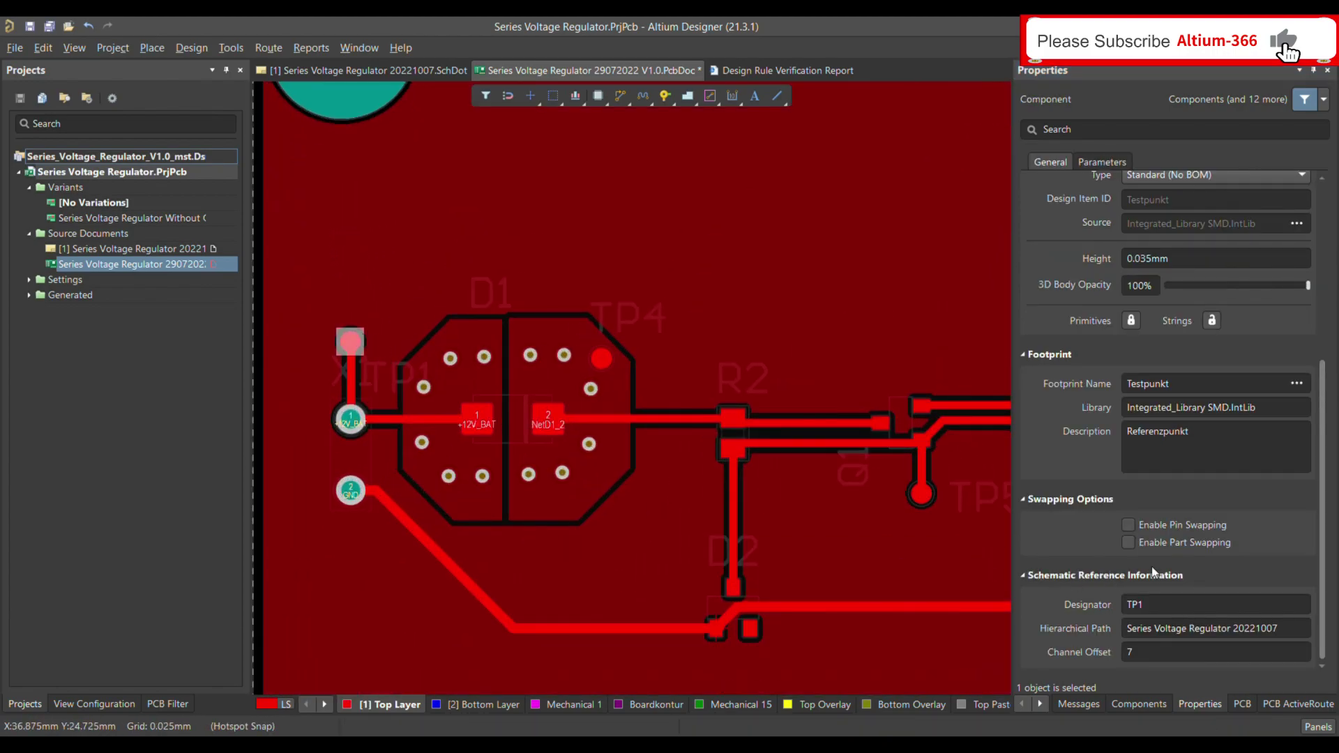
pyautogui.scroll(2, 1227, 596)
pyautogui.scroll(-2, 1227, 593)
pyautogui.click(354, 344)
pyautogui.click(1135, 630)
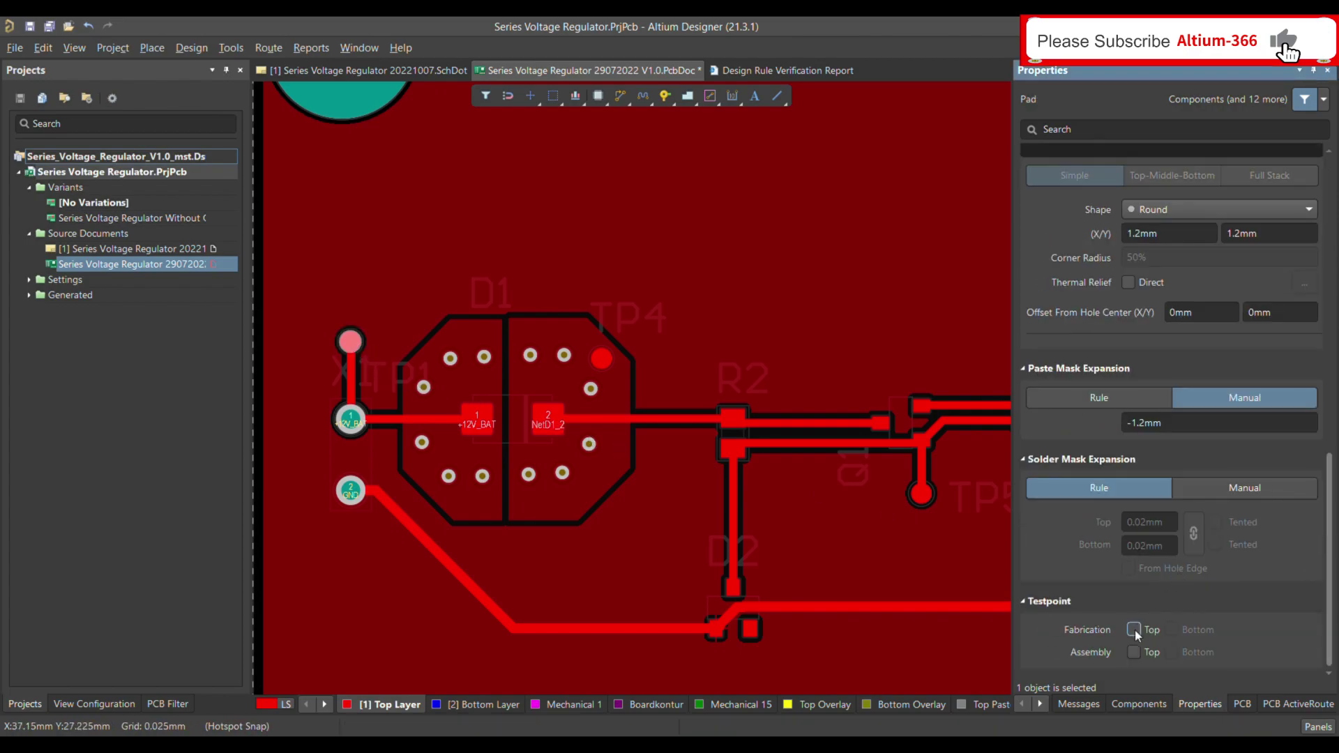
pyautogui.click(599, 359)
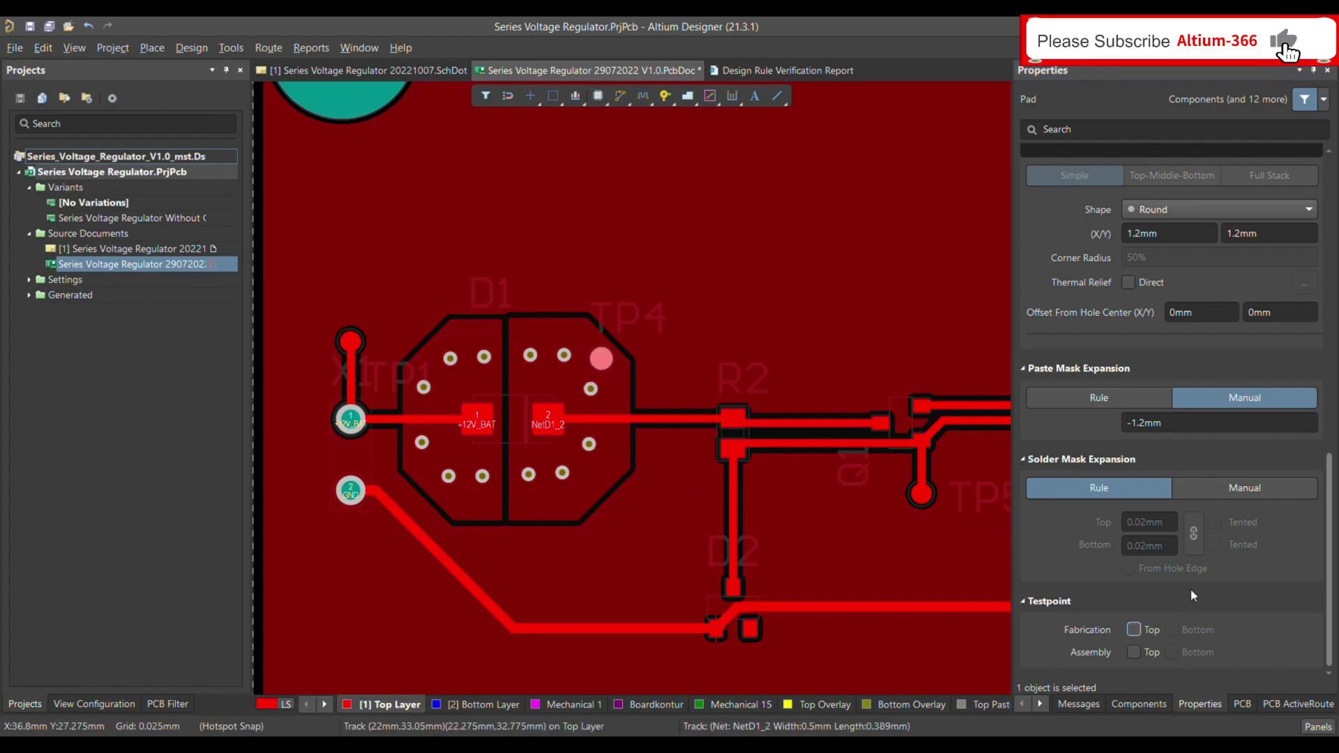
pyautogui.click(1135, 631)
pyautogui.keyDown('ctrl'); pyautogui.scroll(-3, 608, 412); pyautogui.keyUp('ctrl')
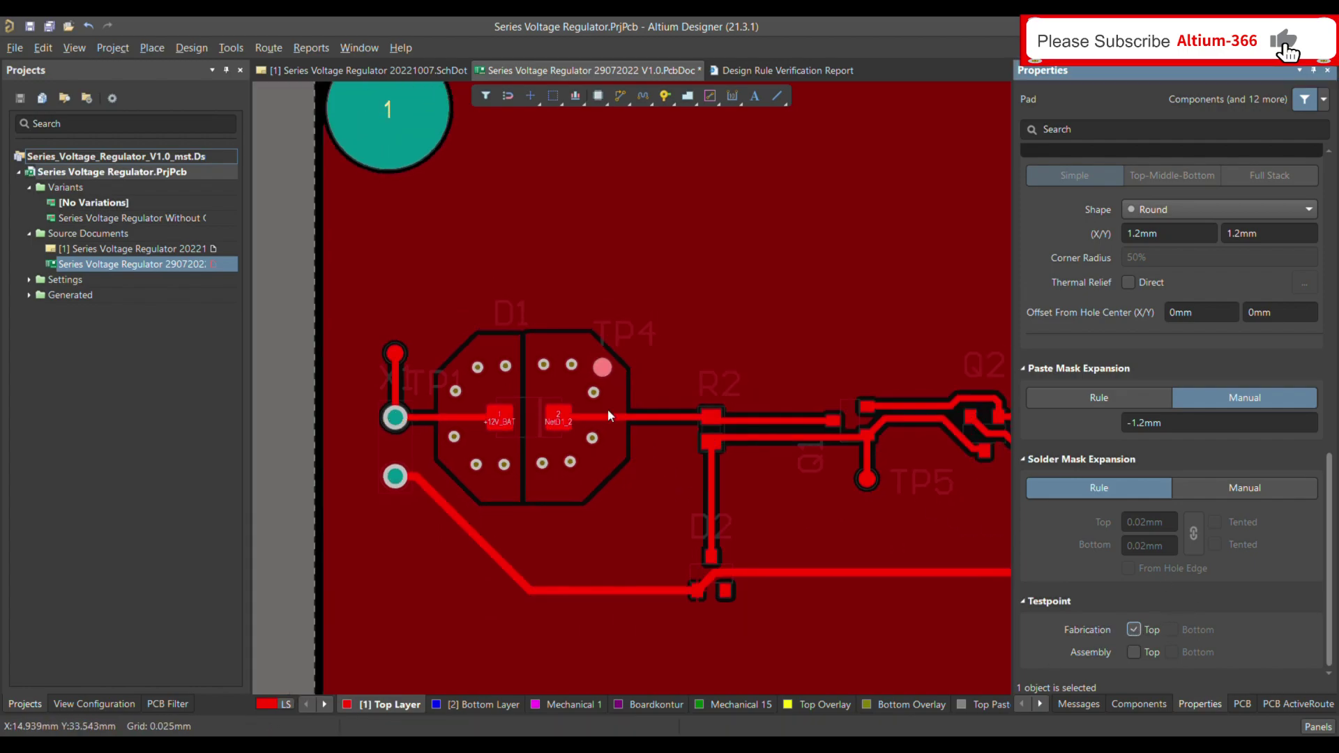
pyautogui.keyDown('ctrl'); pyautogui.scroll(2, 608, 411); pyautogui.keyUp('ctrl')
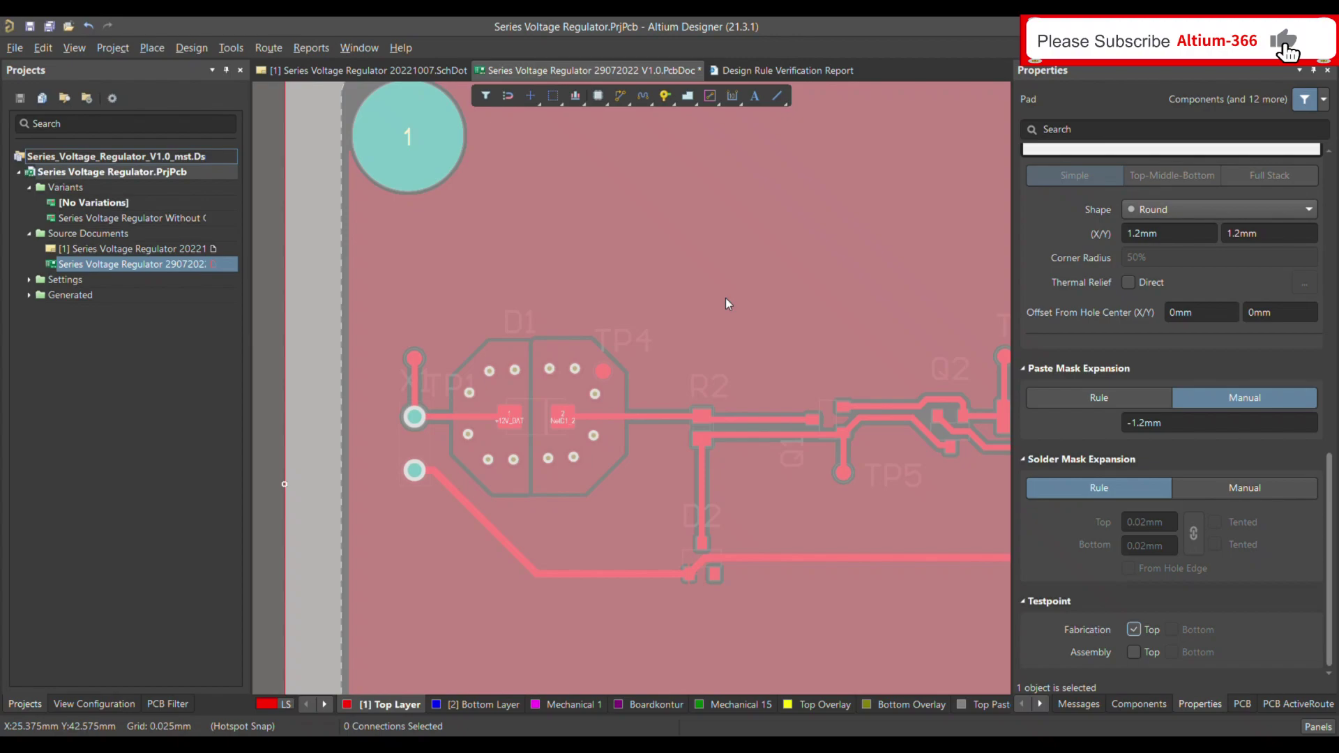
pyautogui.click(725, 304)
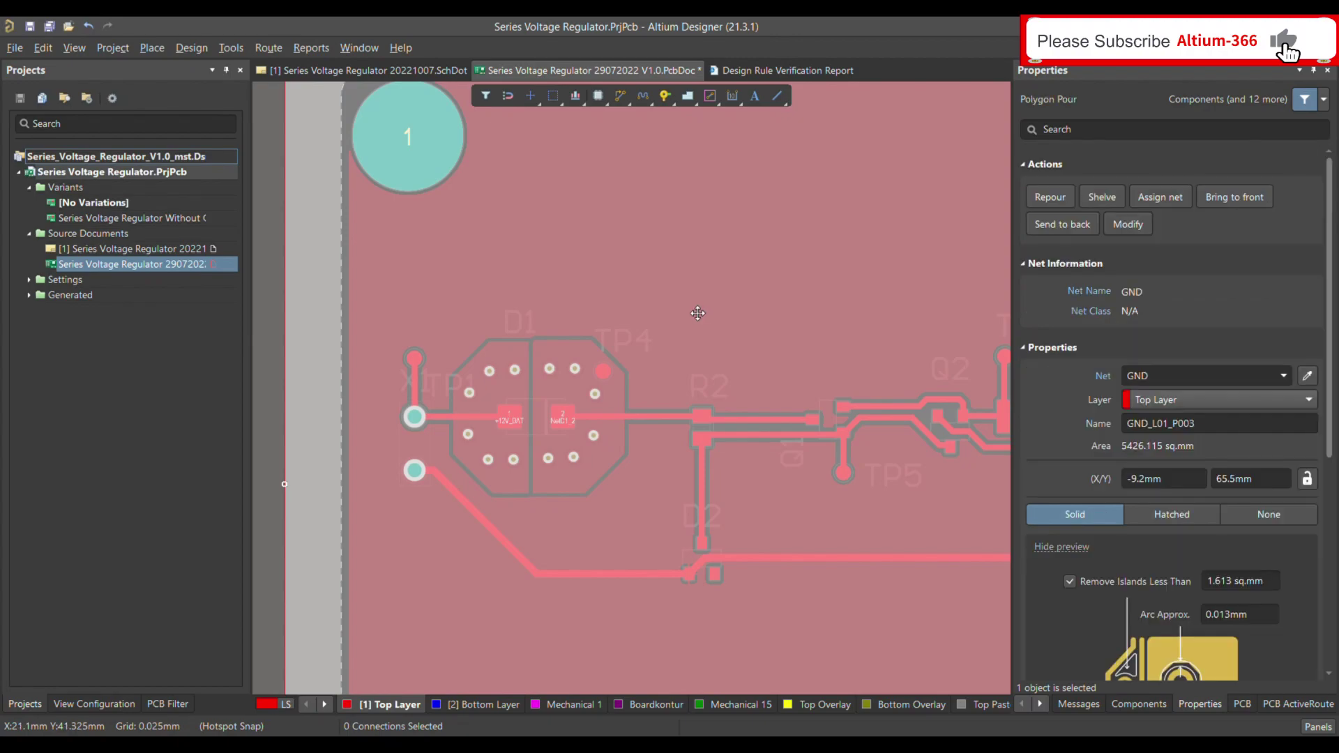
pyautogui.keyDown('ctrl'); pyautogui.scroll(-2, 307, 96); pyautogui.keyUp('ctrl')
# Step: Save the PCB document, rerun the design rule check and view the summary of the verification report
pyautogui.hotkey('ctrl', 's')
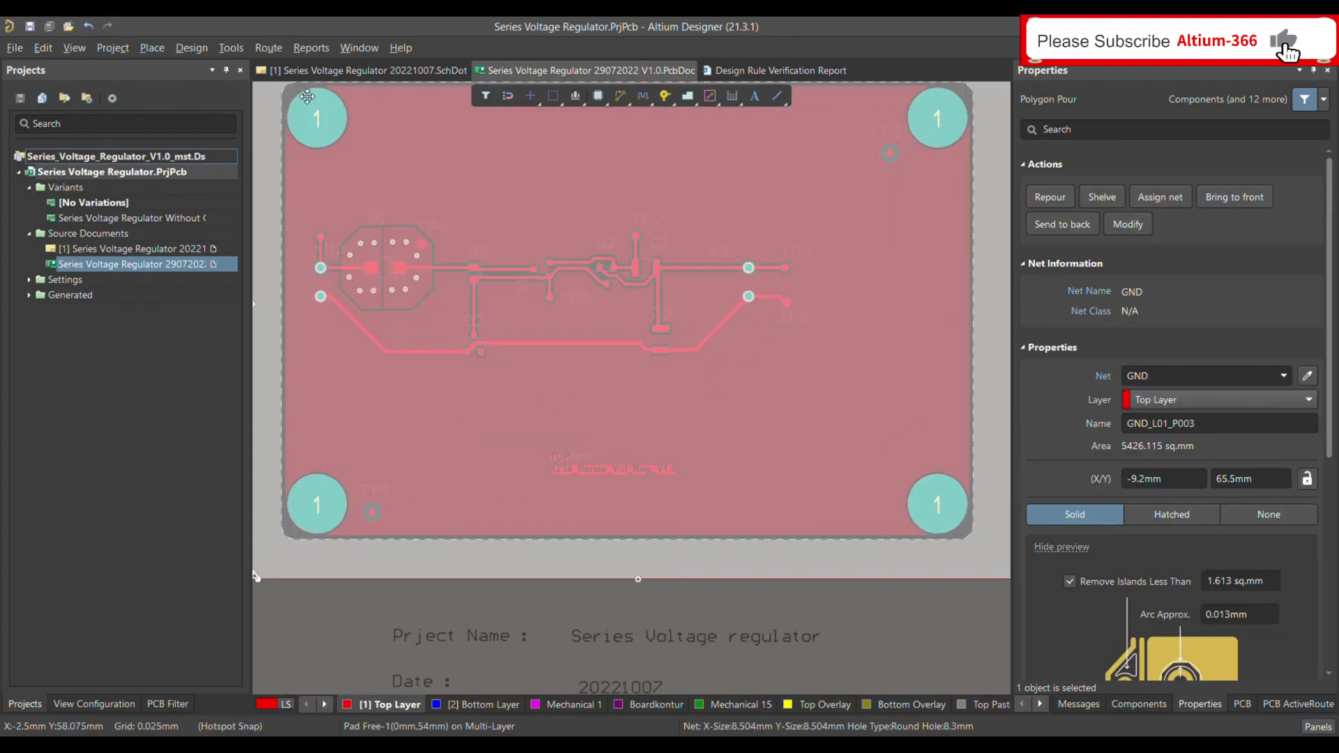
pyautogui.click(231, 48)
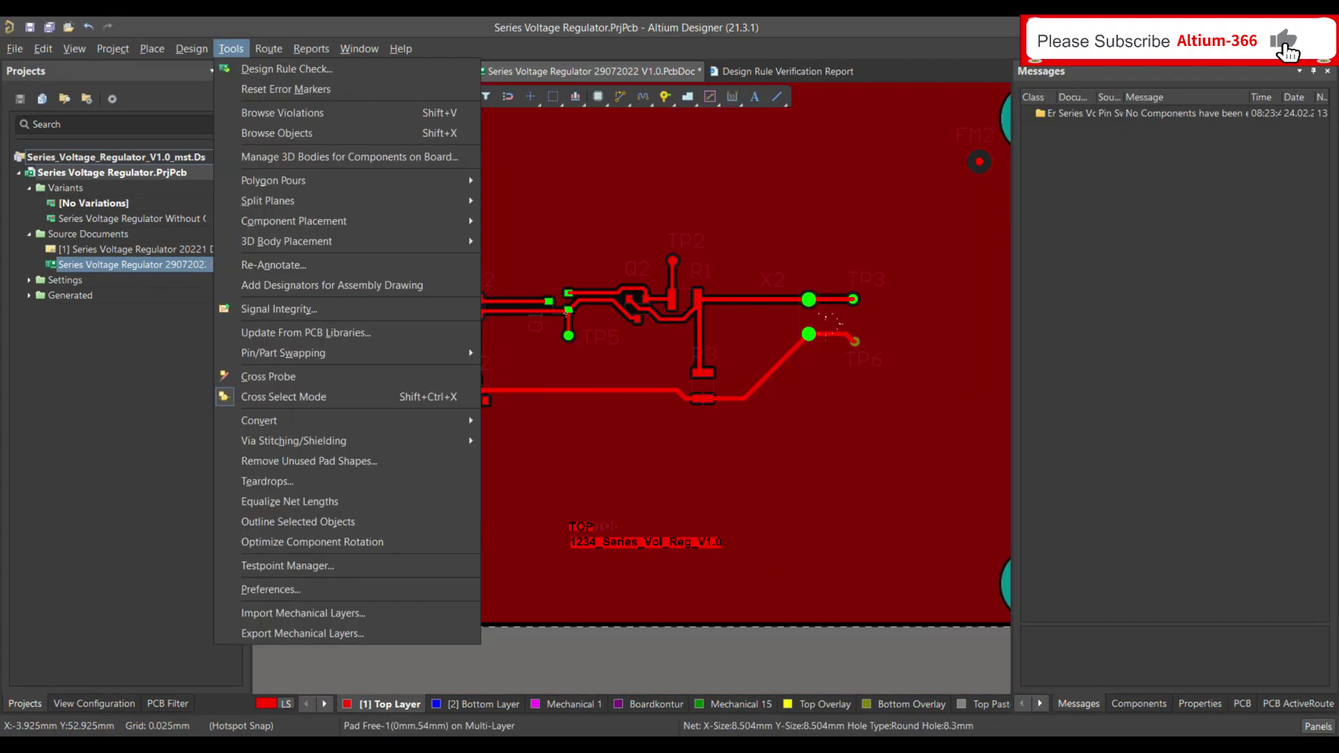
pyautogui.click(286, 69)
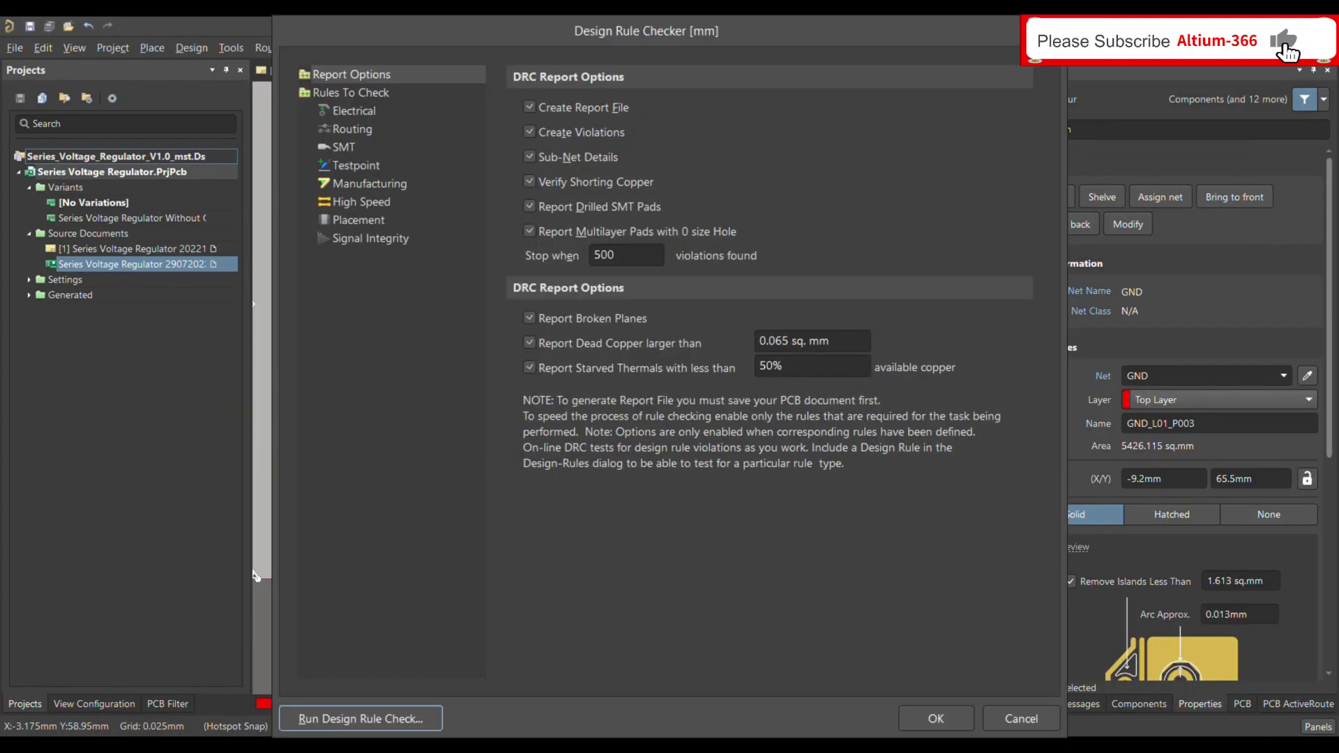
pyautogui.click(360, 718)
pyautogui.scroll(15, 942, 349)
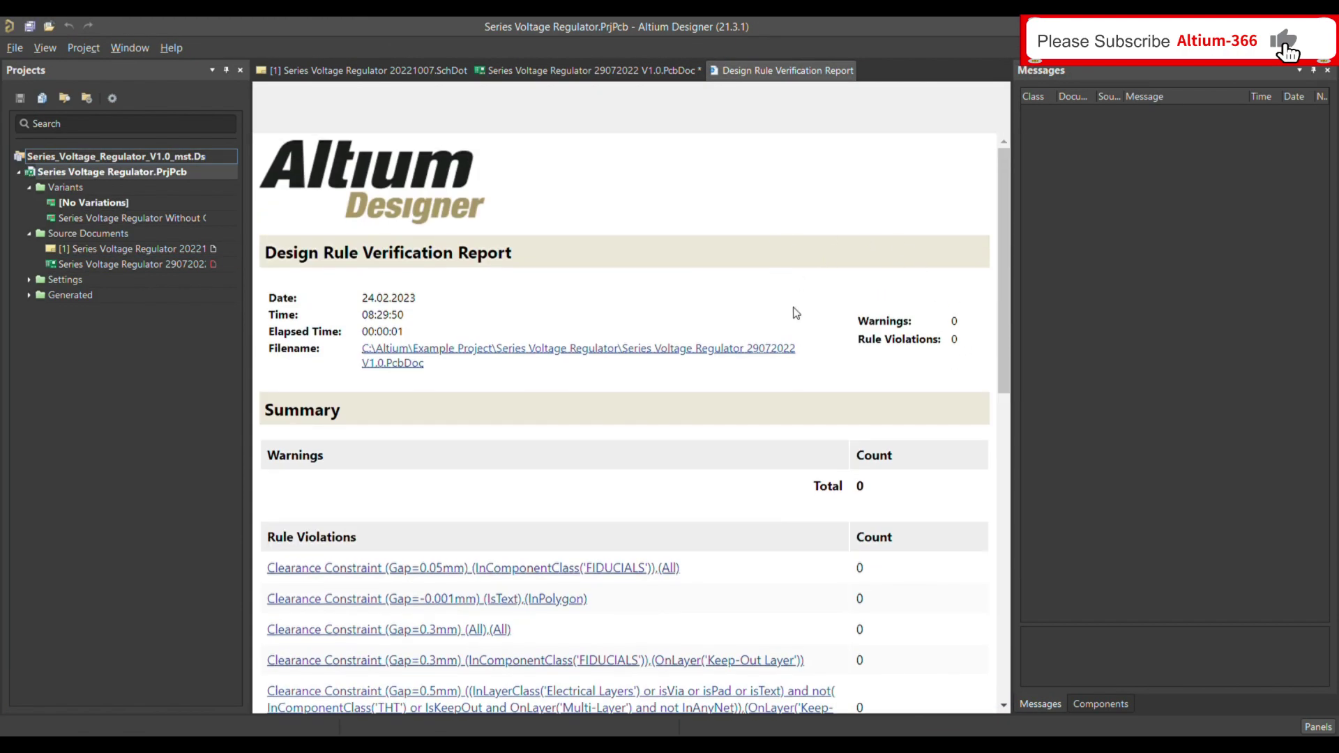
# Step: Save the checked PCB document and look over the board with its test points
pyautogui.click(560, 70)
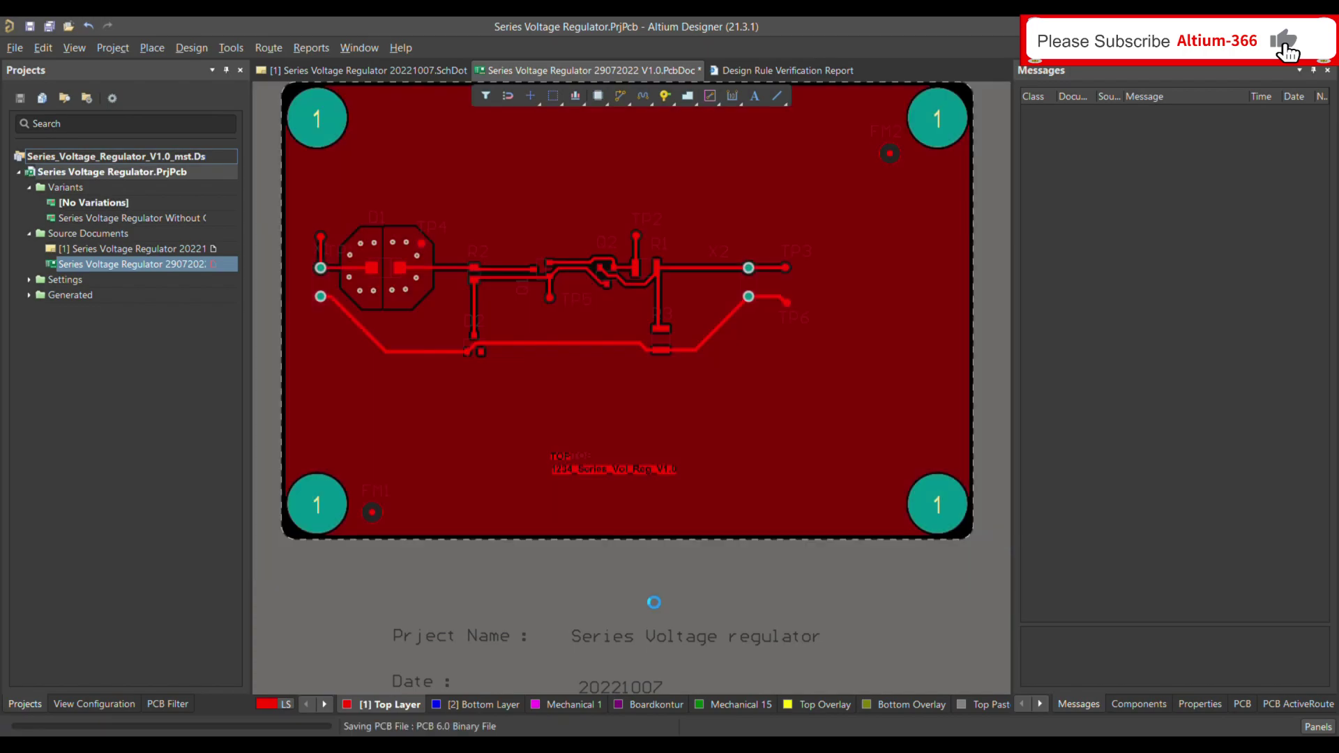
pyautogui.keyDown('ctrl'); pyautogui.scroll(1, 320, 218); pyautogui.keyUp('ctrl')
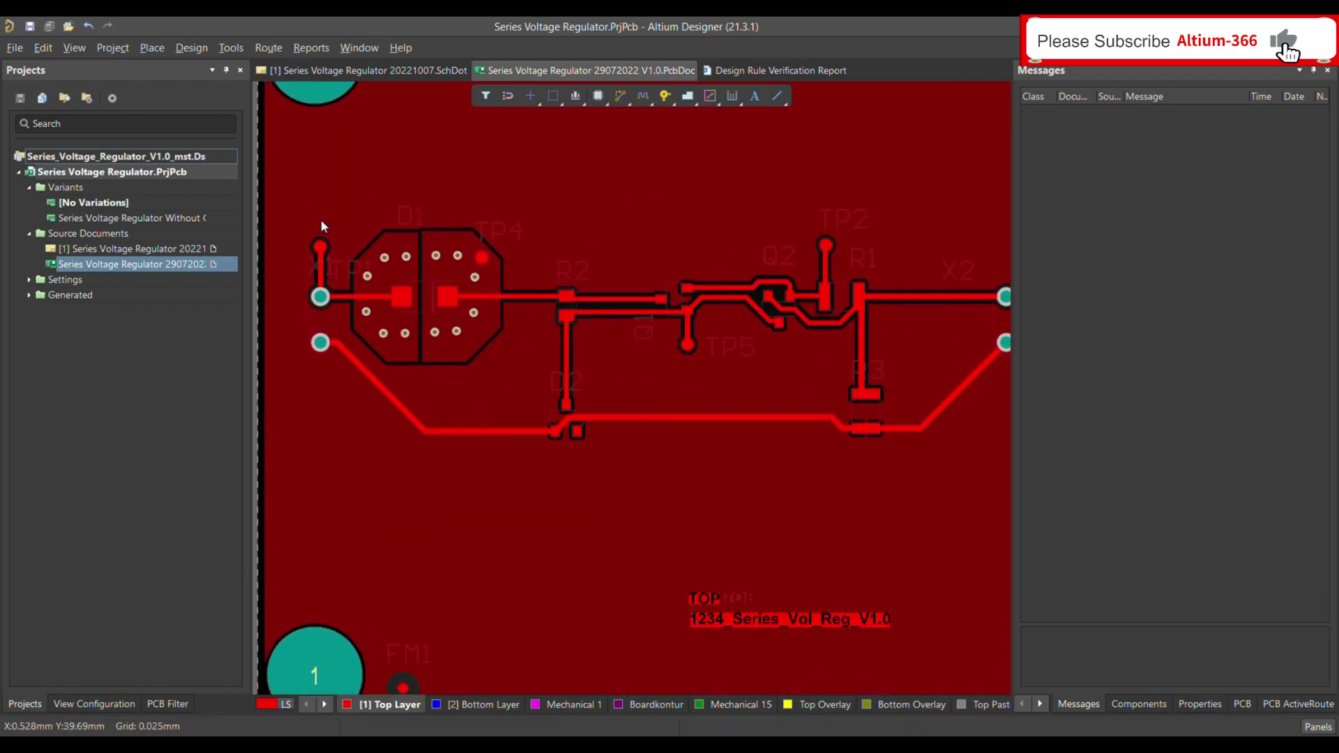
pyautogui.keyDown('ctrl'); pyautogui.scroll(1, 322, 221); pyautogui.keyUp('ctrl')
pyautogui.keyDown('ctrl'); pyautogui.scroll(-3, 321, 219); pyautogui.keyUp('ctrl')
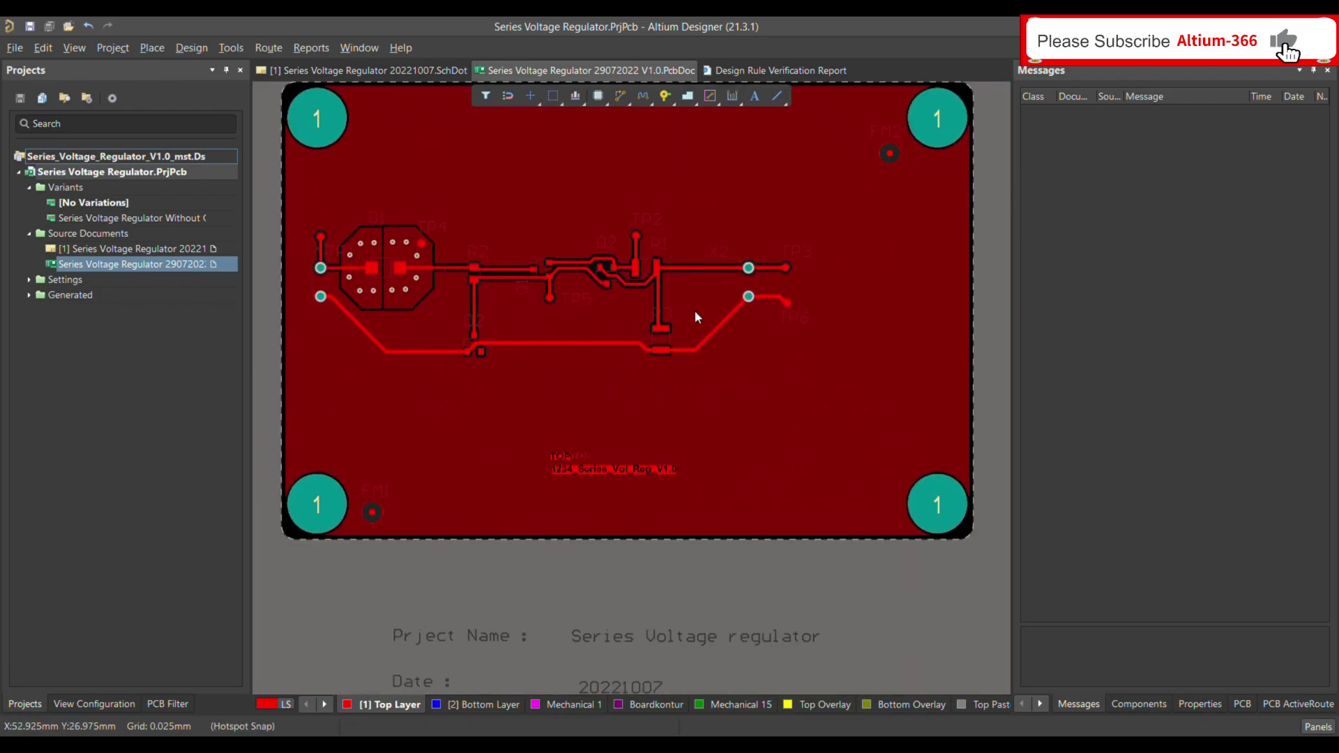
pyautogui.scroll(1, 704, 325)
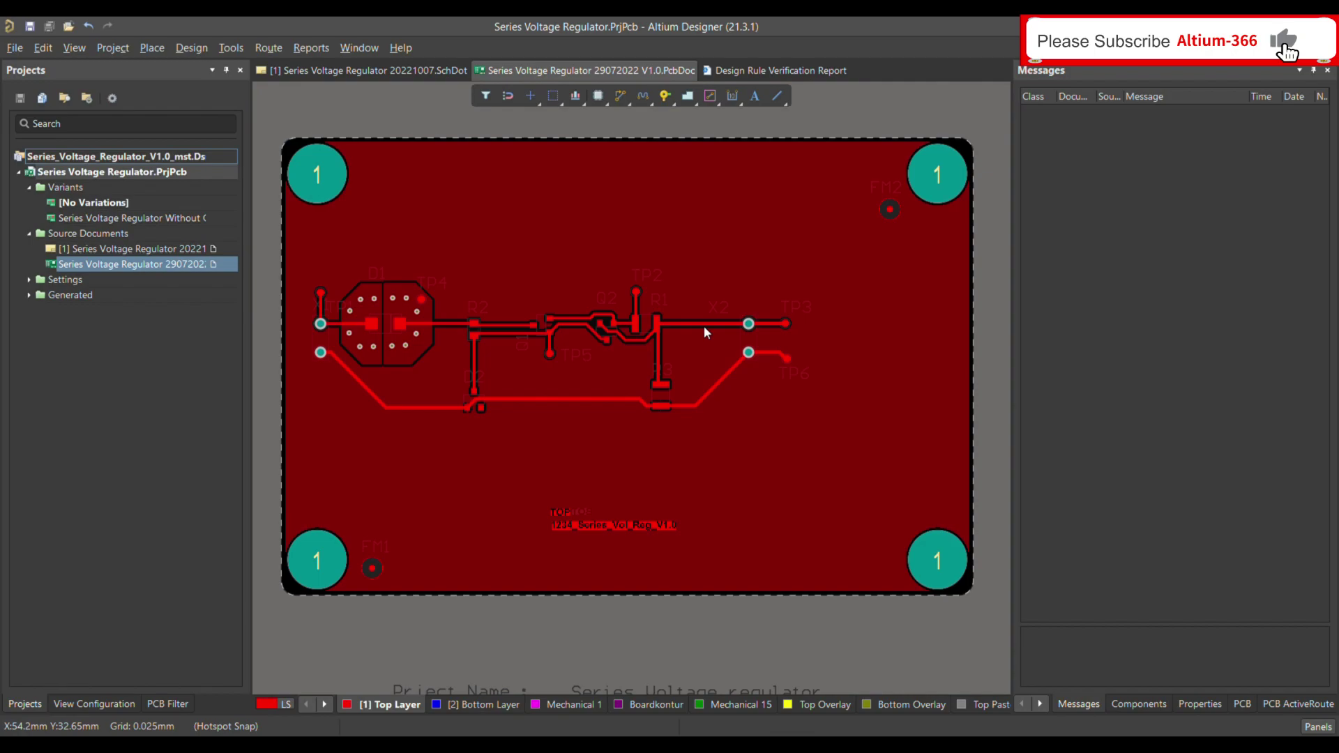